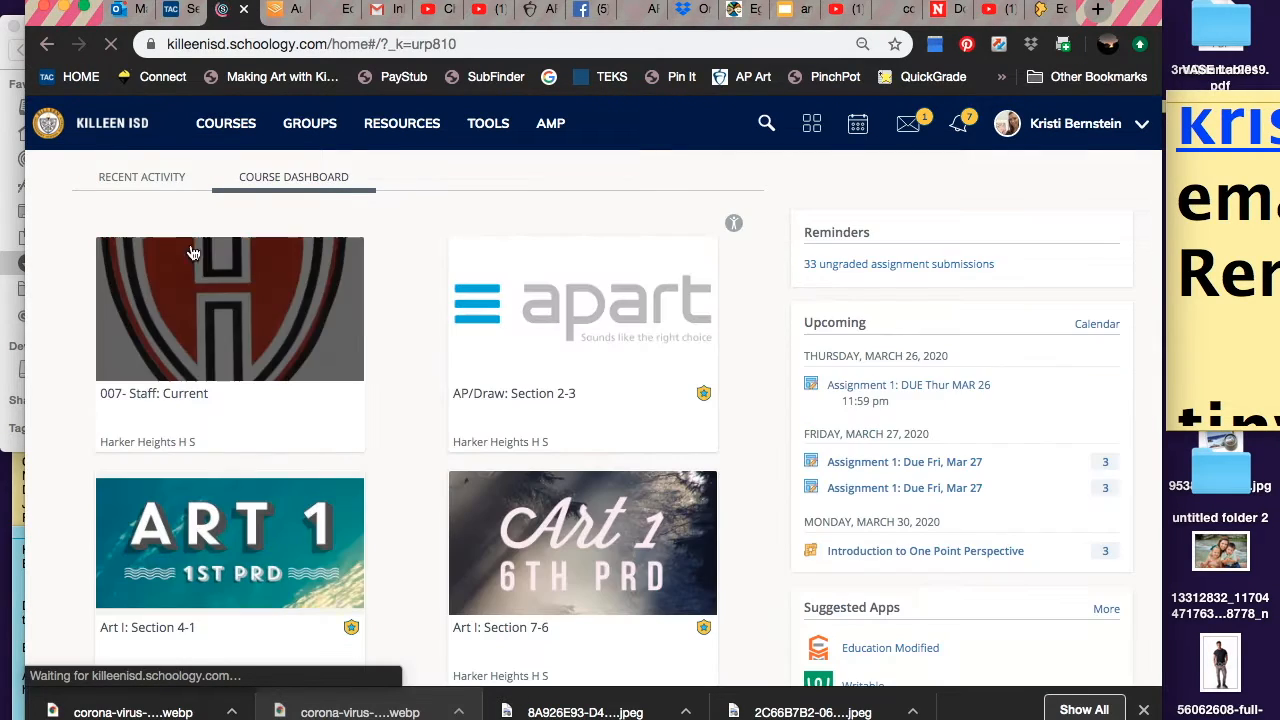
Show the home page's recent activity and open the App Center from the suggested apps.
click(142, 180)
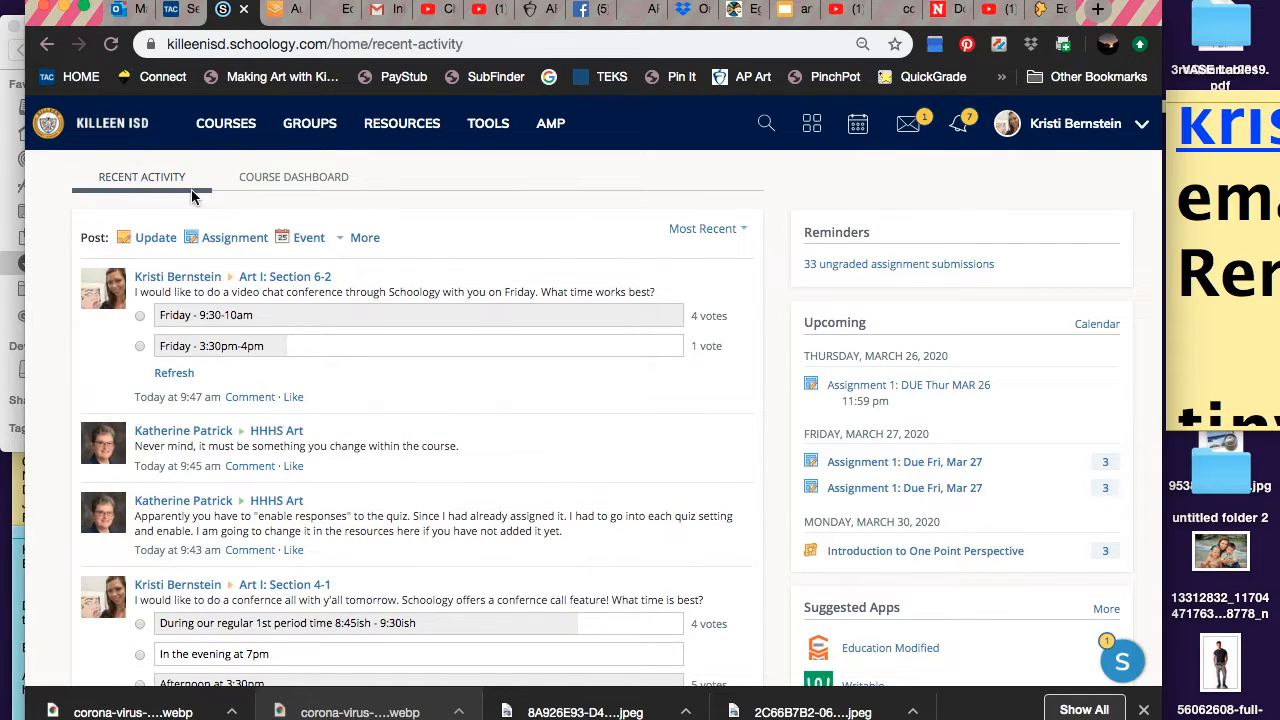
scroll(838, 483, down, 3)
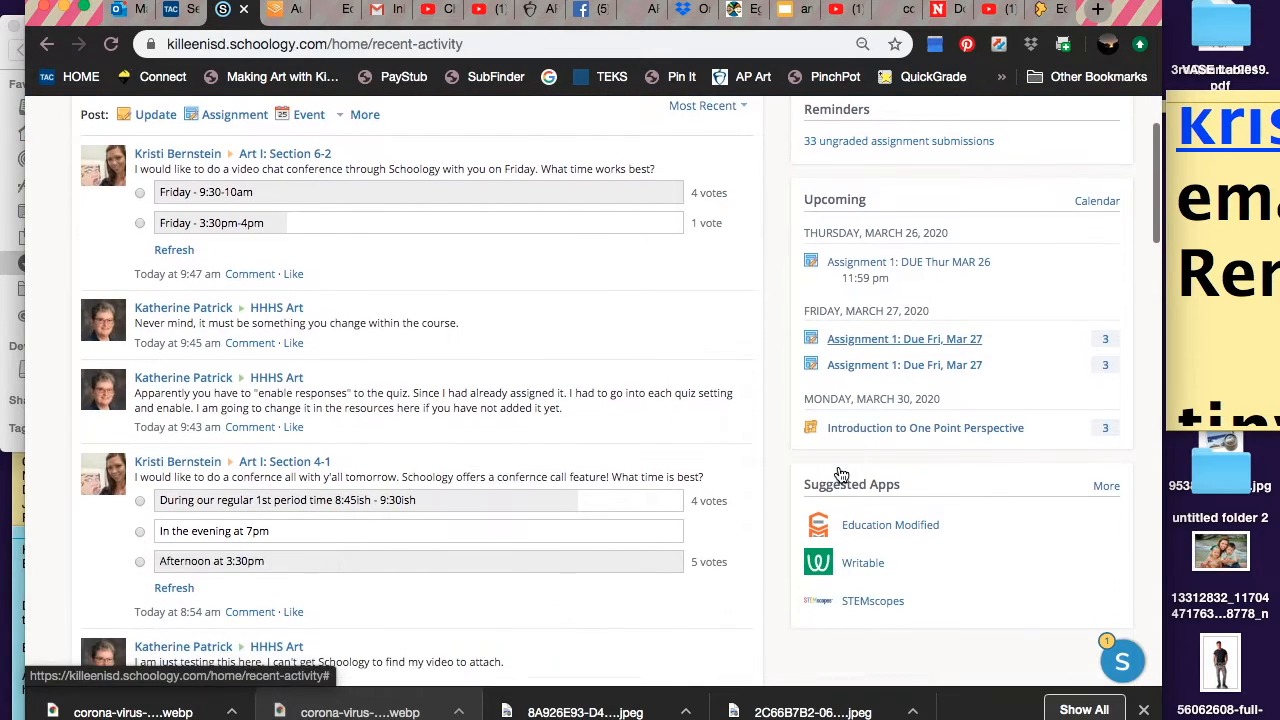
click(1106, 486)
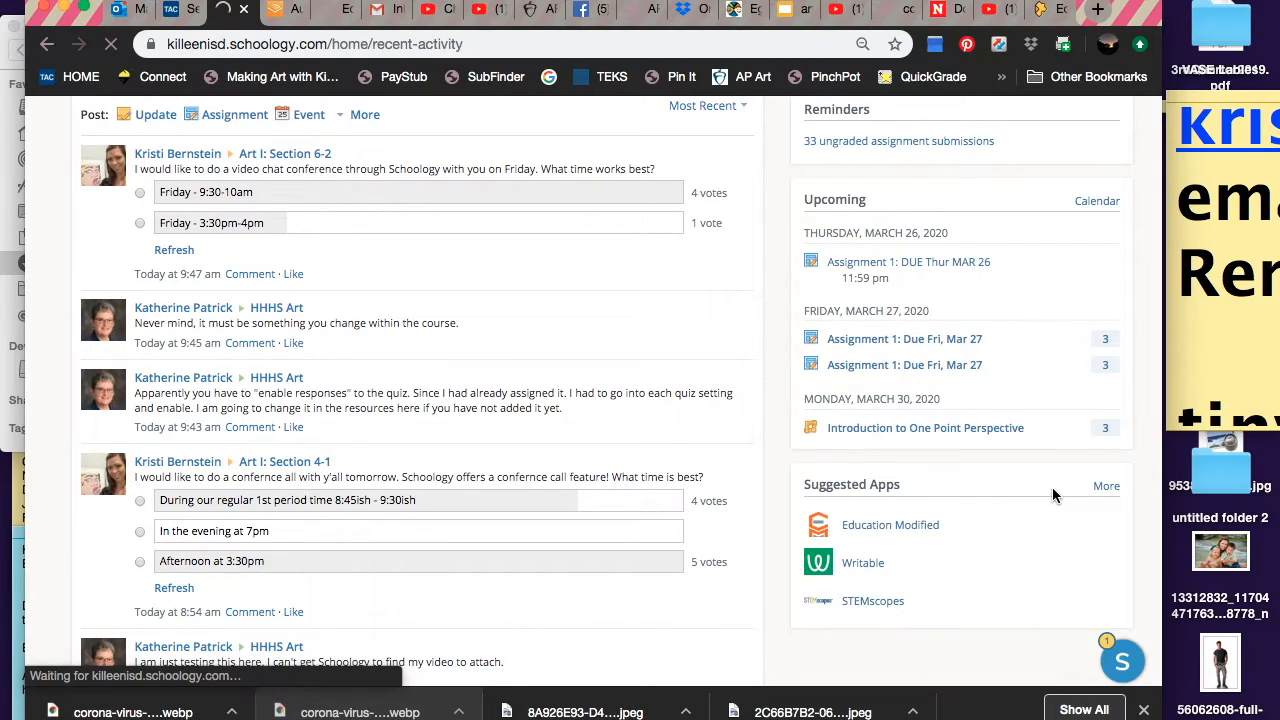
click(1112, 489)
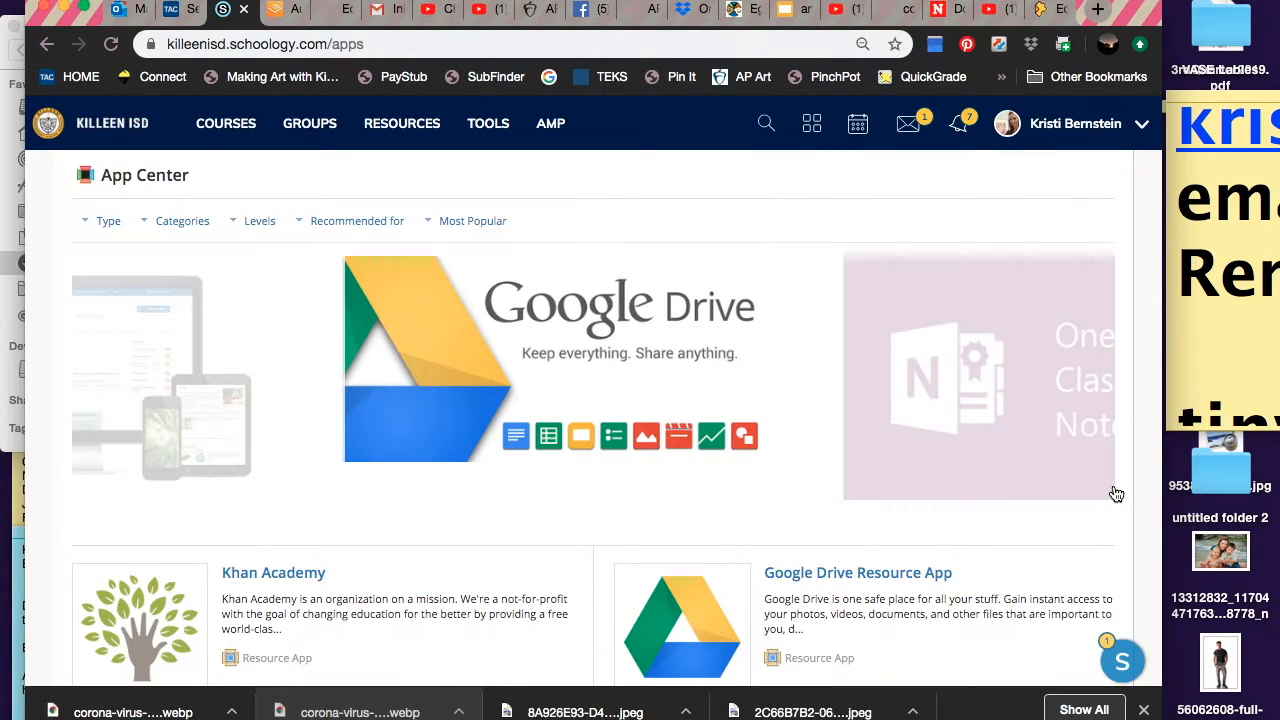
Browse the App Center listing to see which apps are offered for Schoology.
scroll(581, 290, down, 3)
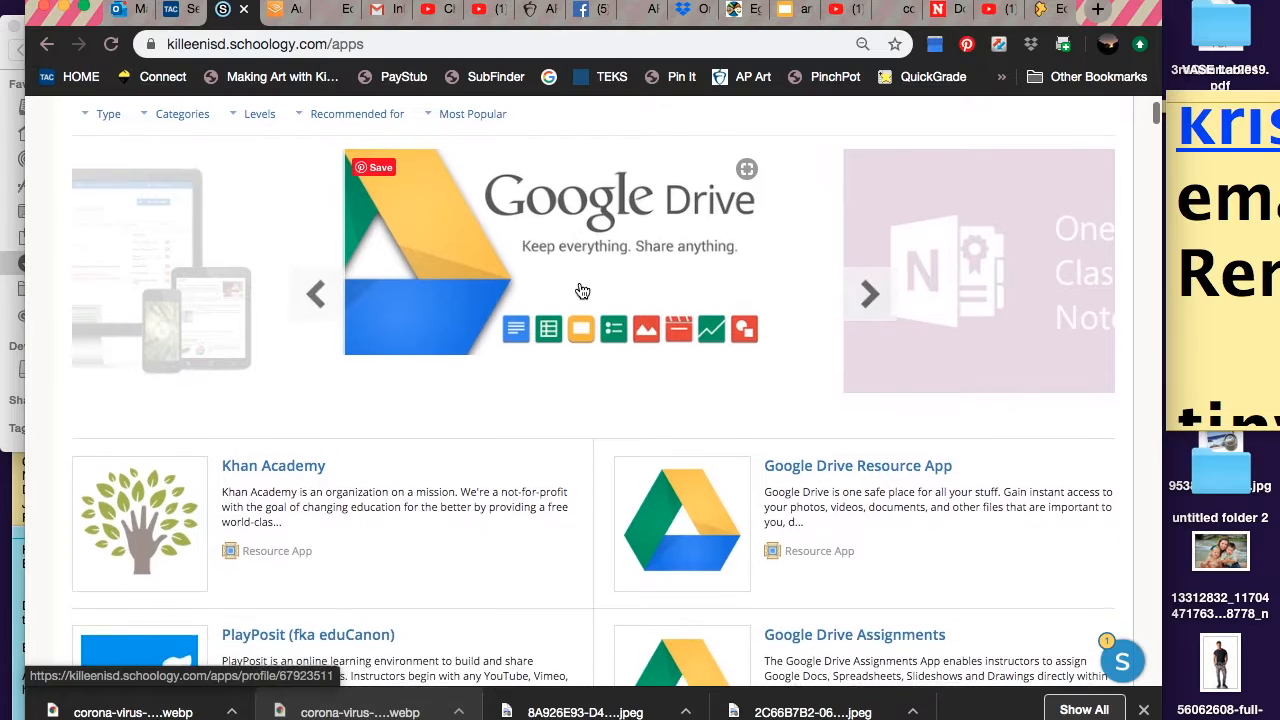
scroll(581, 290, down, 3)
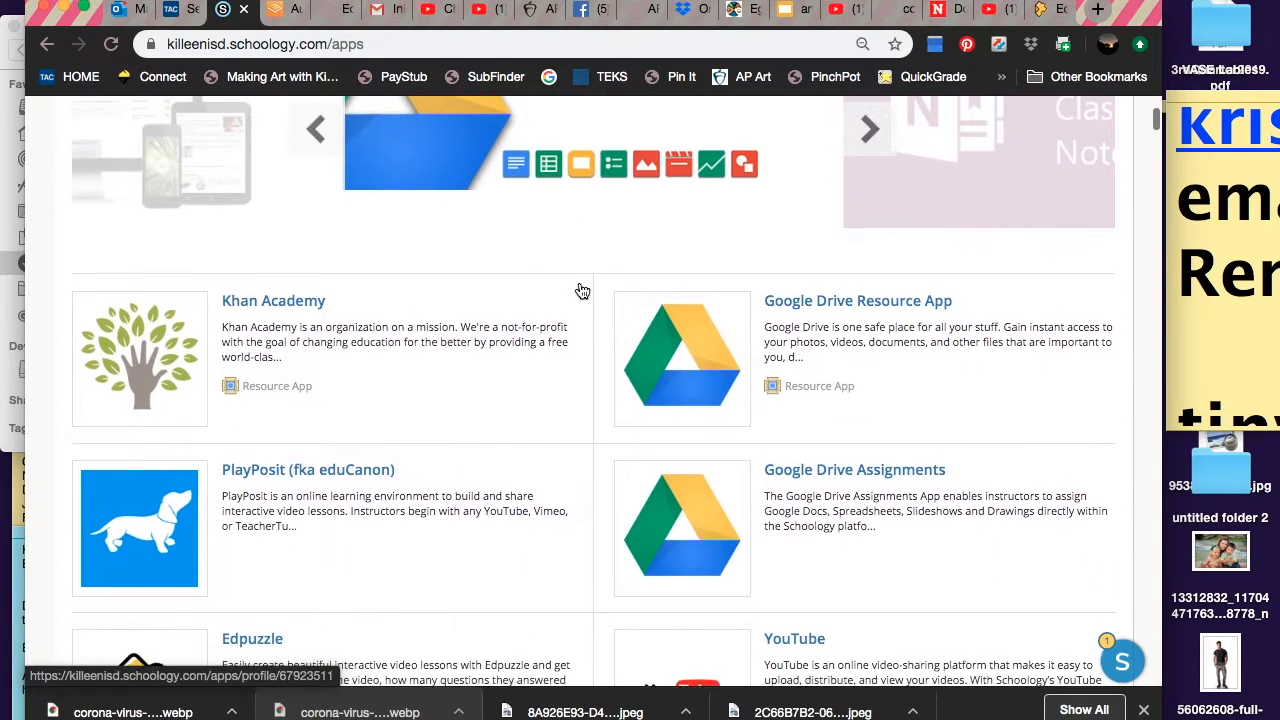
scroll(580, 290, down, 5)
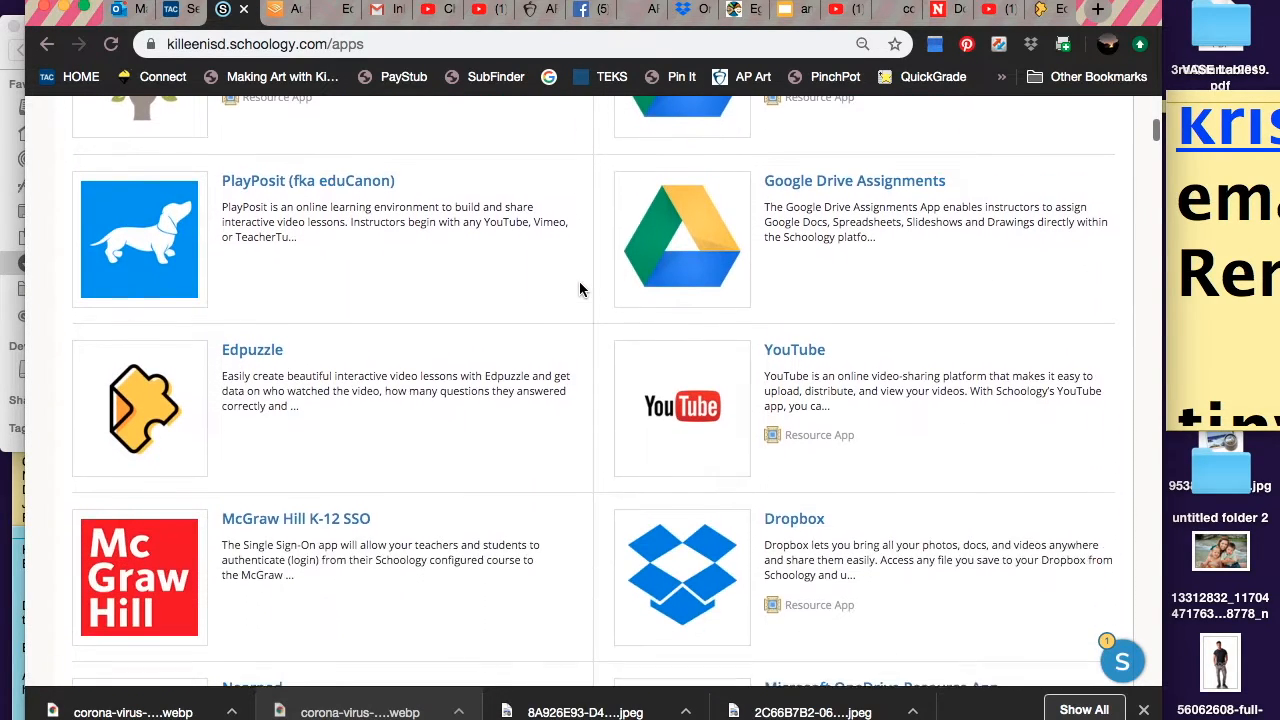
scroll(579, 290, down, 6)
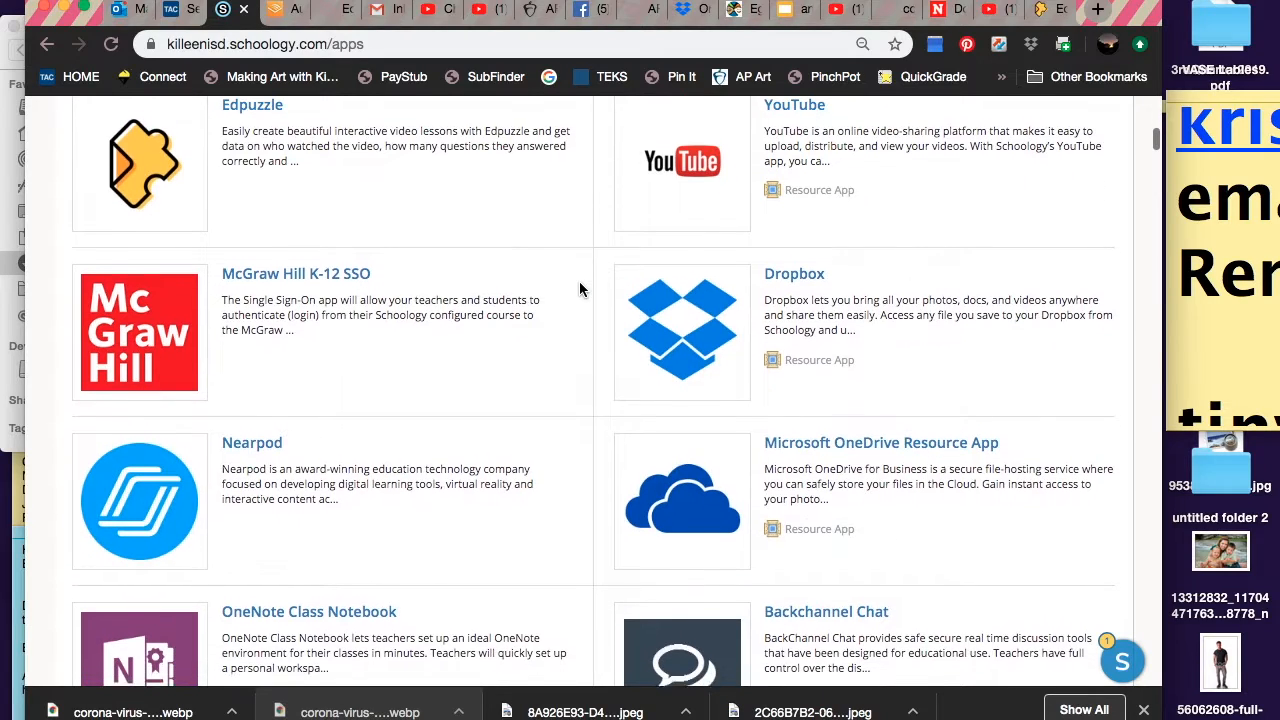
scroll(579, 290, down, 5)
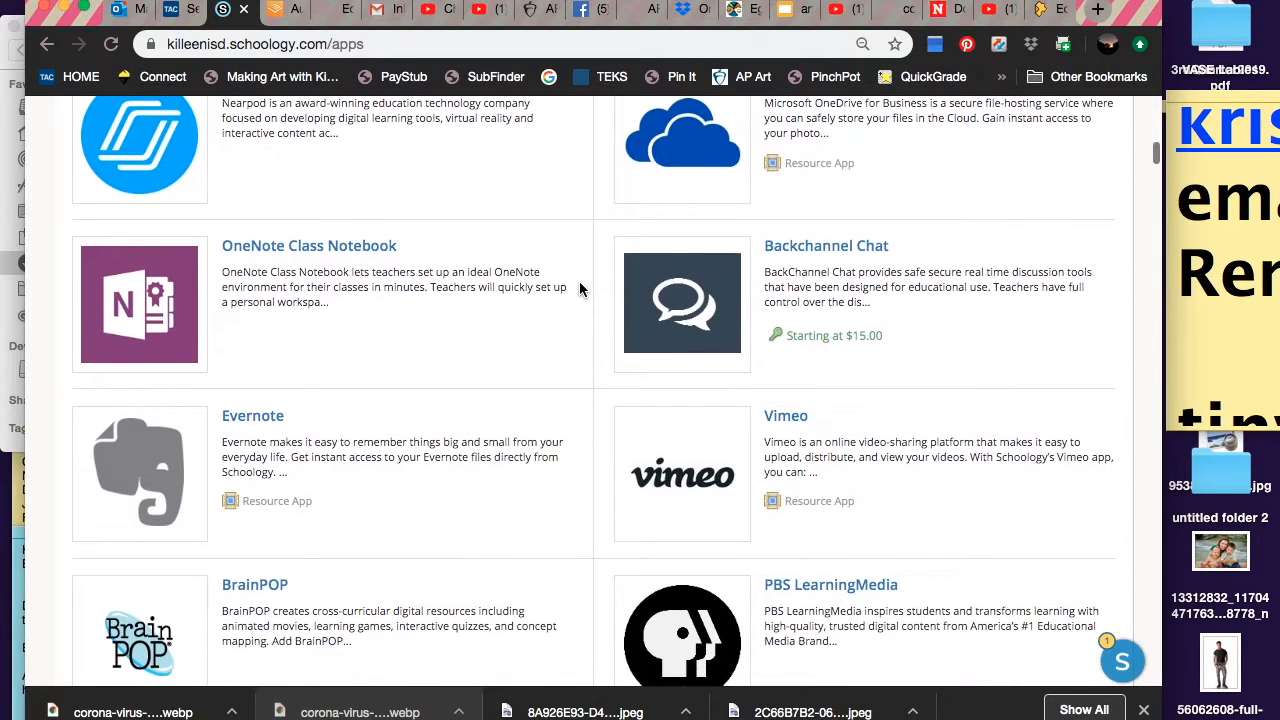
scroll(579, 290, down, 4)
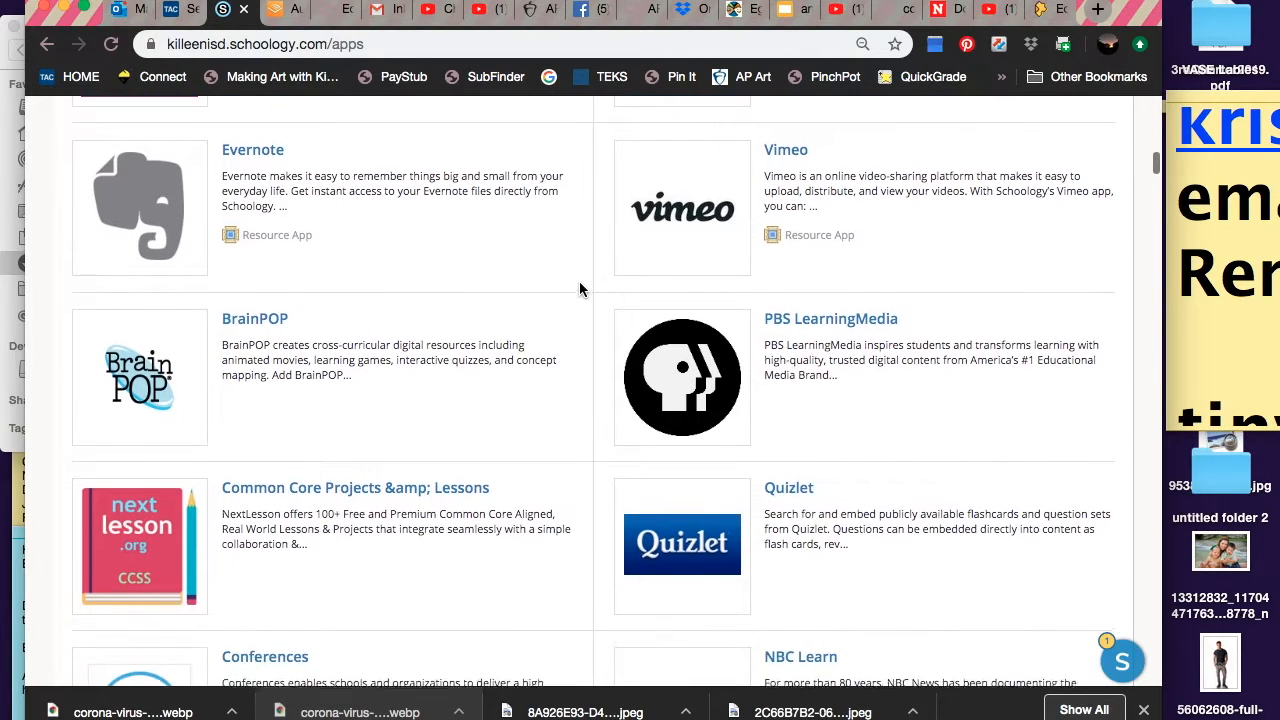
scroll(579, 289, down, 8)
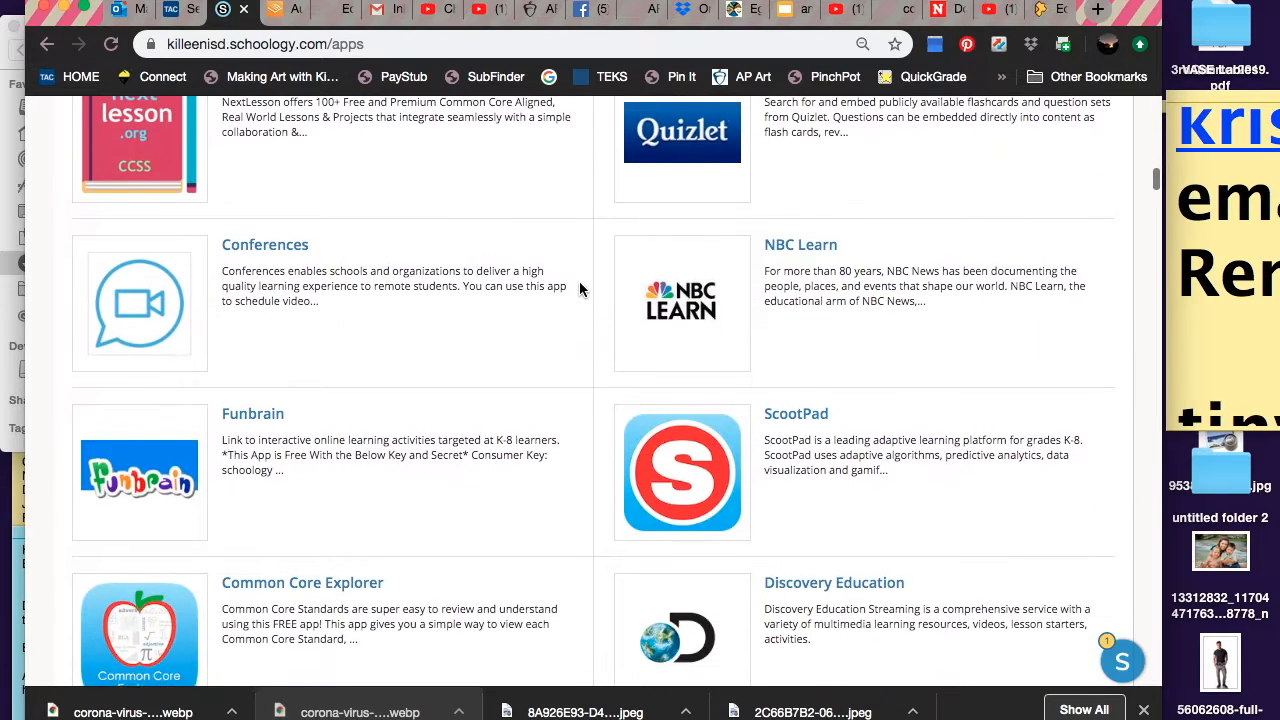
scroll(579, 289, down, 6)
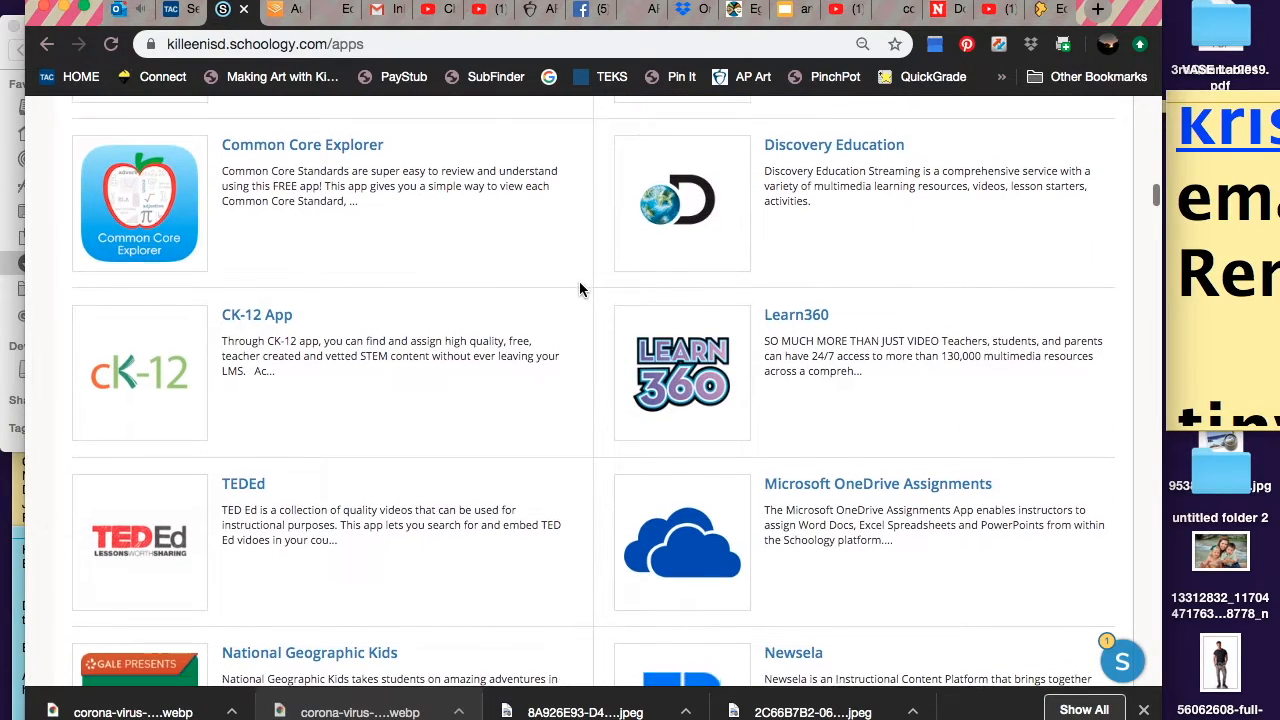
Return to Edpuzzle in the App Center listing and open its app page.
scroll(579, 289, up, 4)
scroll(579, 289, up, 15)
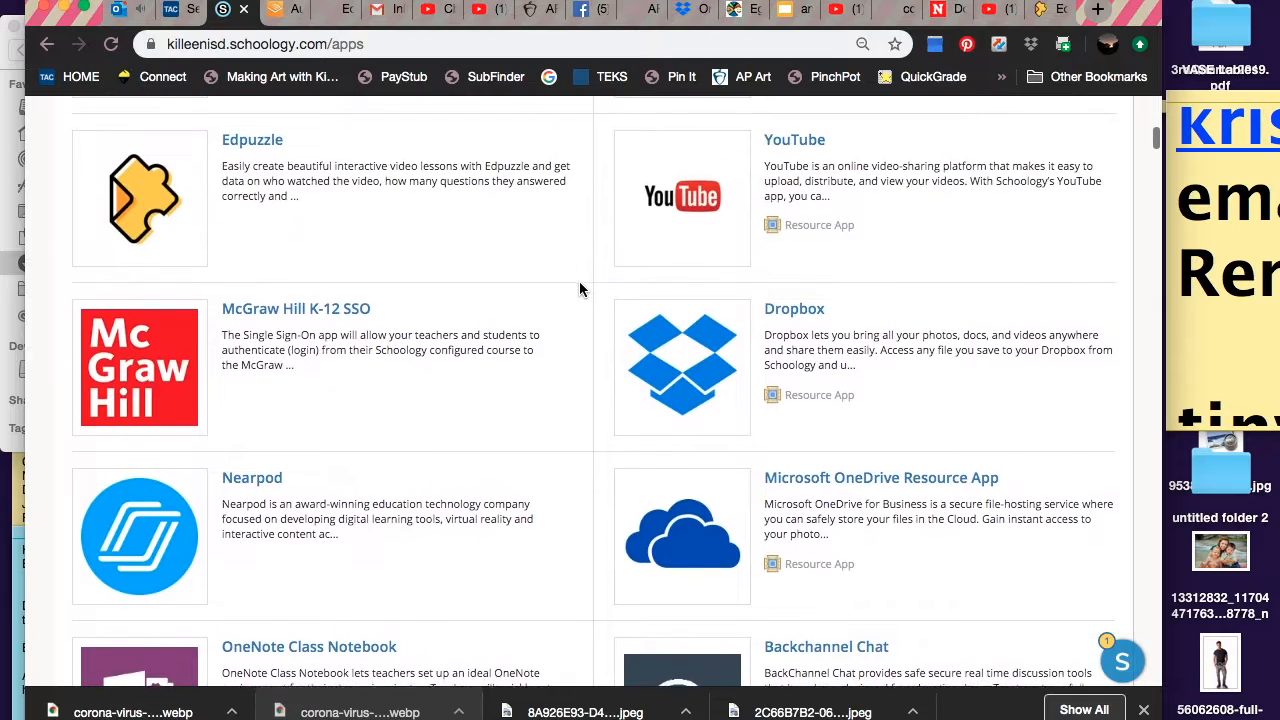
scroll(579, 289, up, 5)
scroll(579, 289, down, 1)
key(XF86AudioMute)
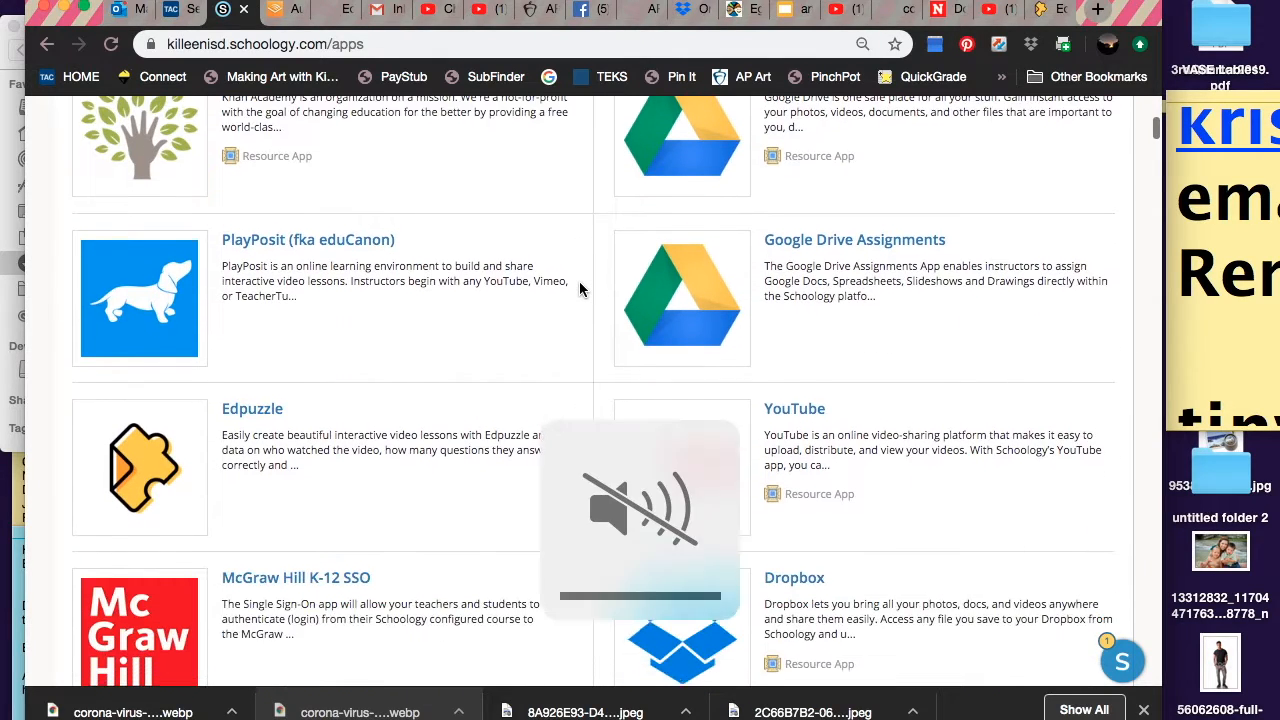
scroll(370, 388, up, 1)
scroll(370, 388, down, 1)
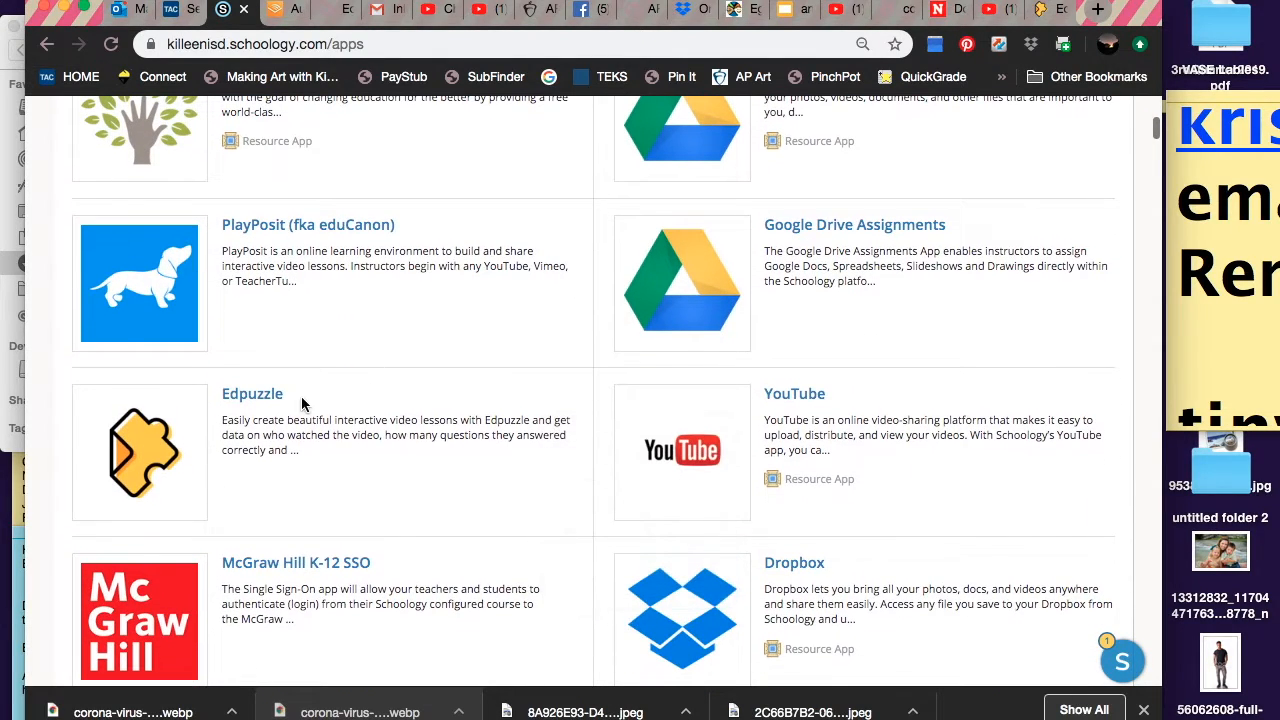
click(245, 403)
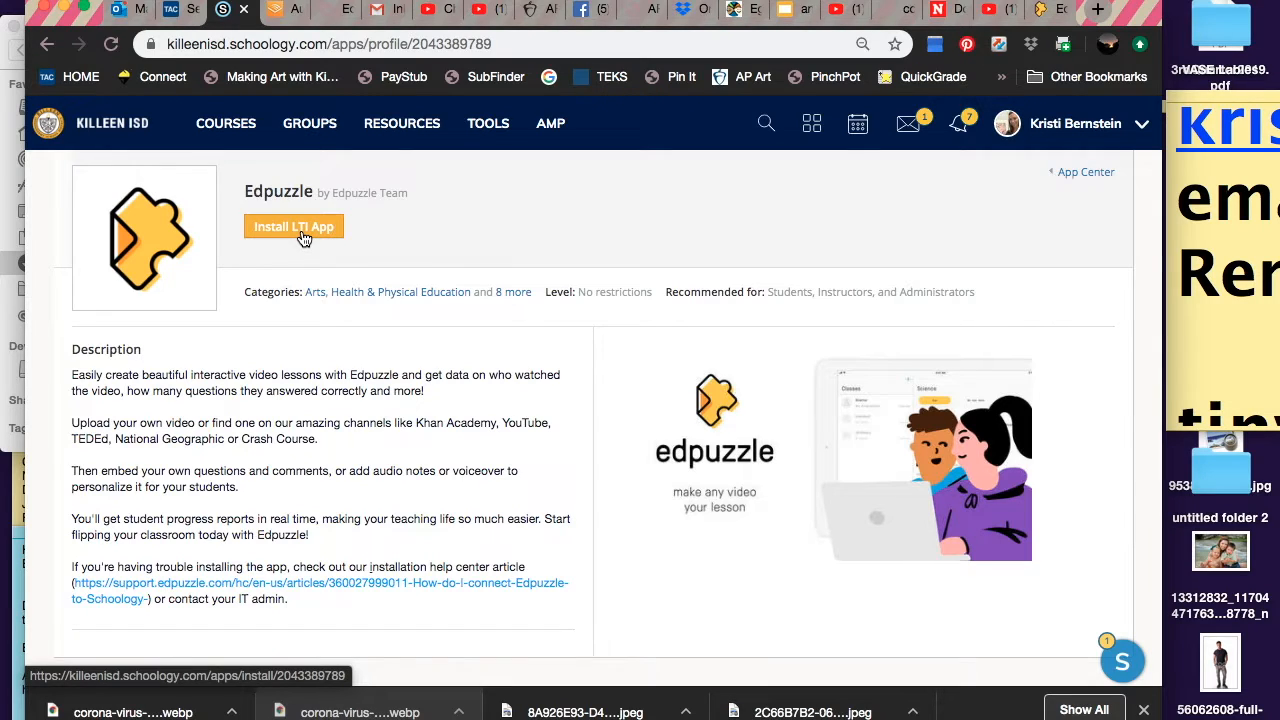
Install the Edpuzzle LTI app, agreeing to share data and adding Art I: Section 1 to the already selected courses.
click(301, 230)
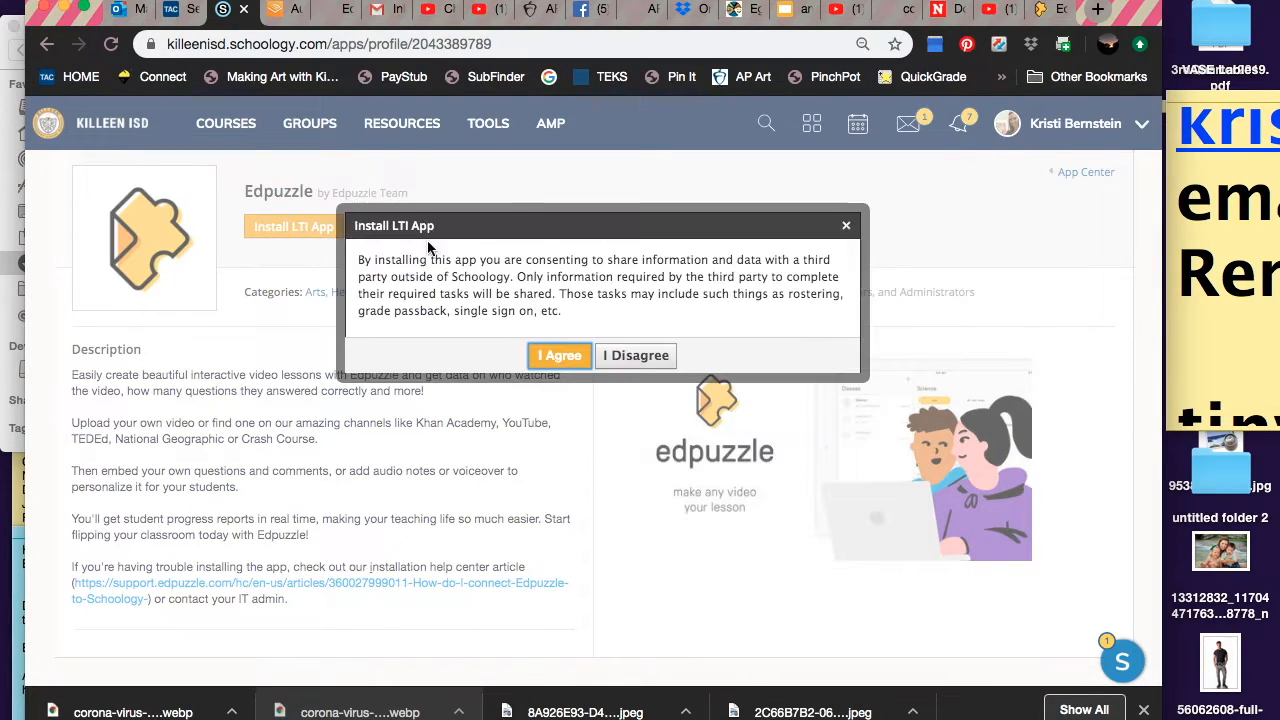
click(565, 353)
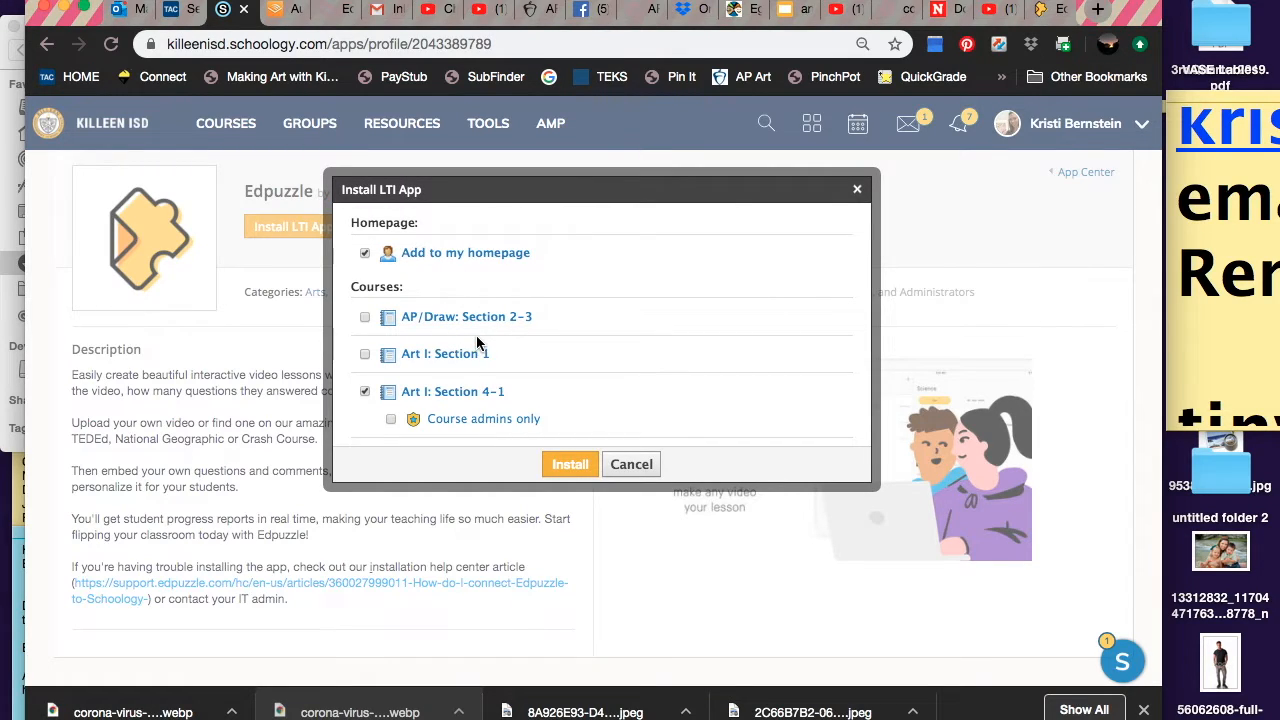
scroll(477, 343, down, 1)
scroll(477, 343, down, 10)
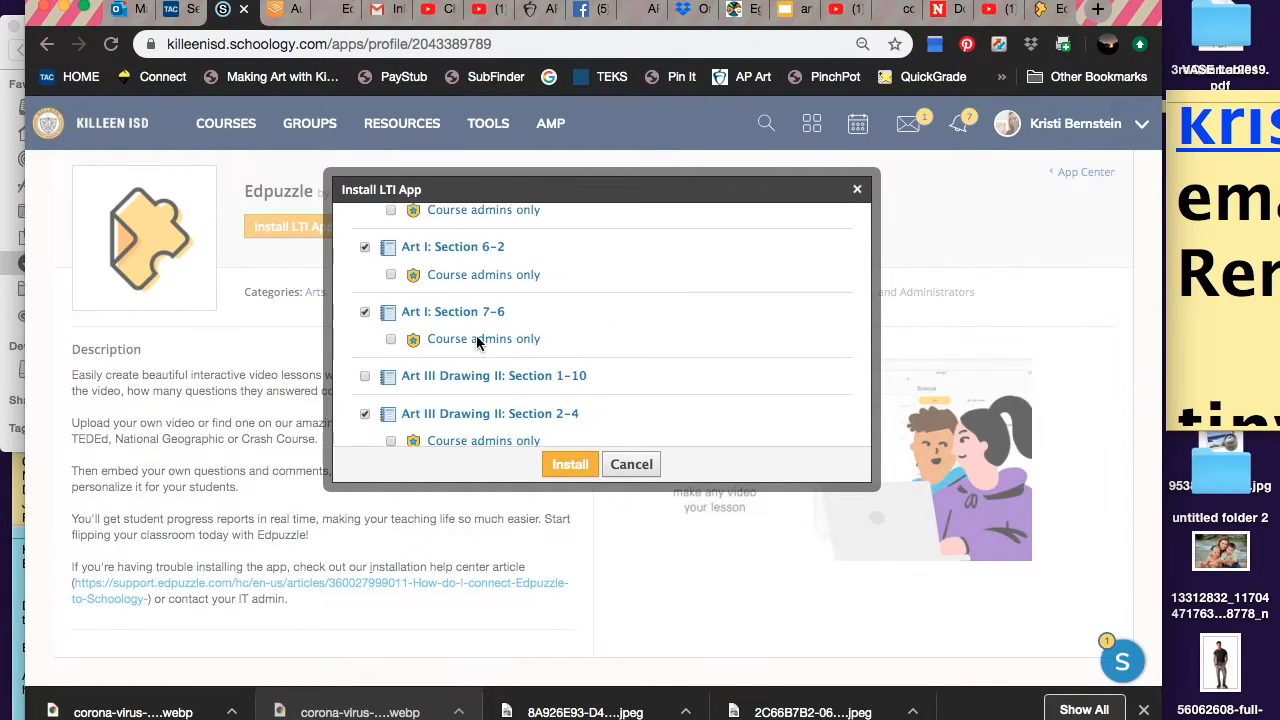
scroll(477, 343, up, 8)
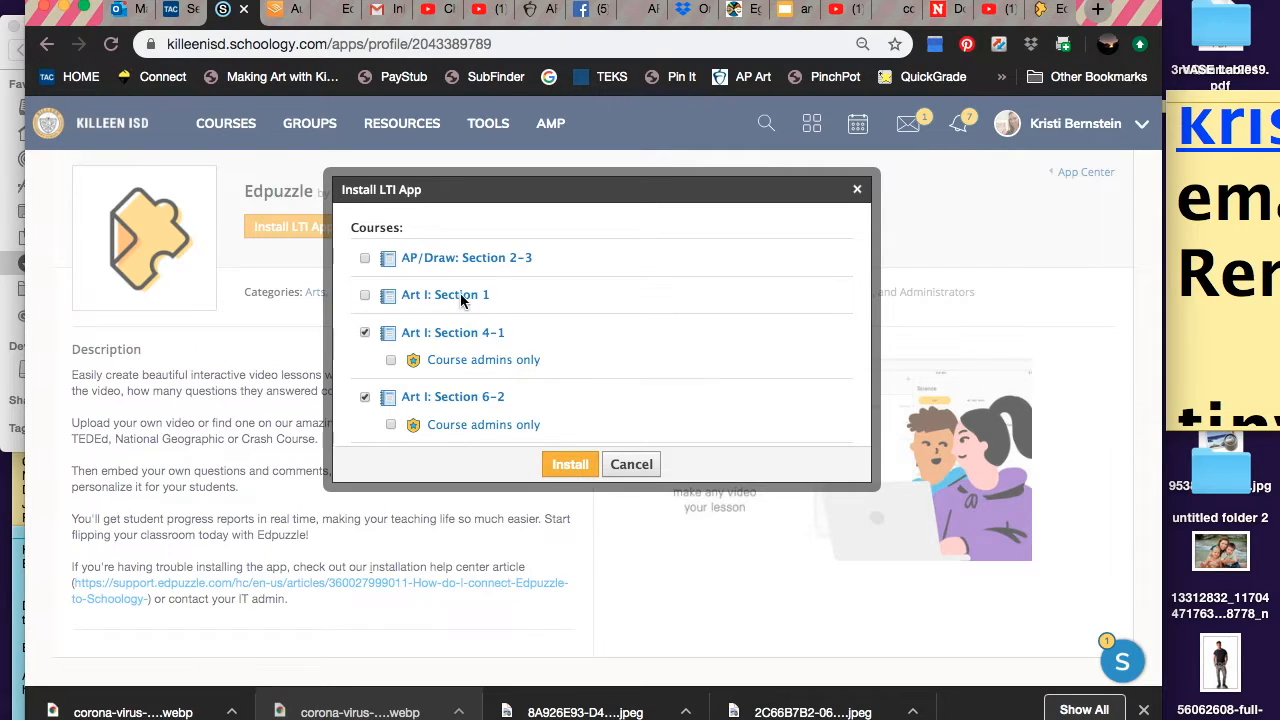
click(365, 294)
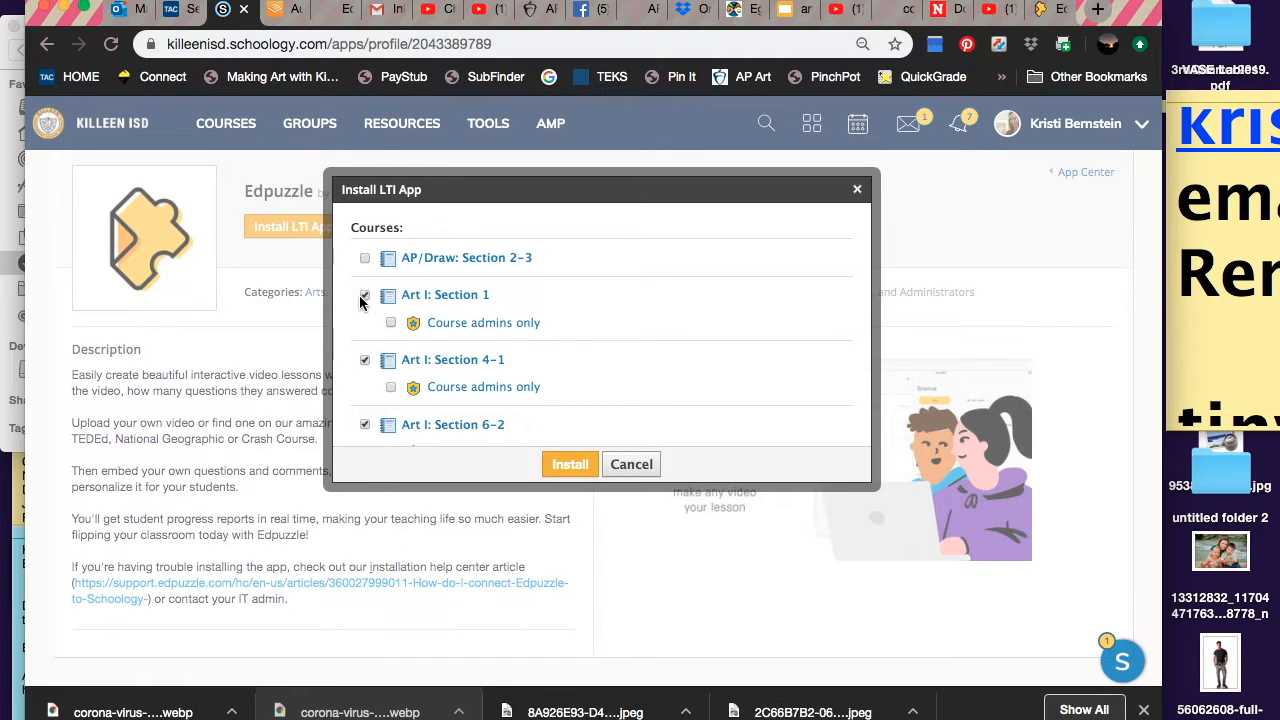
click(565, 464)
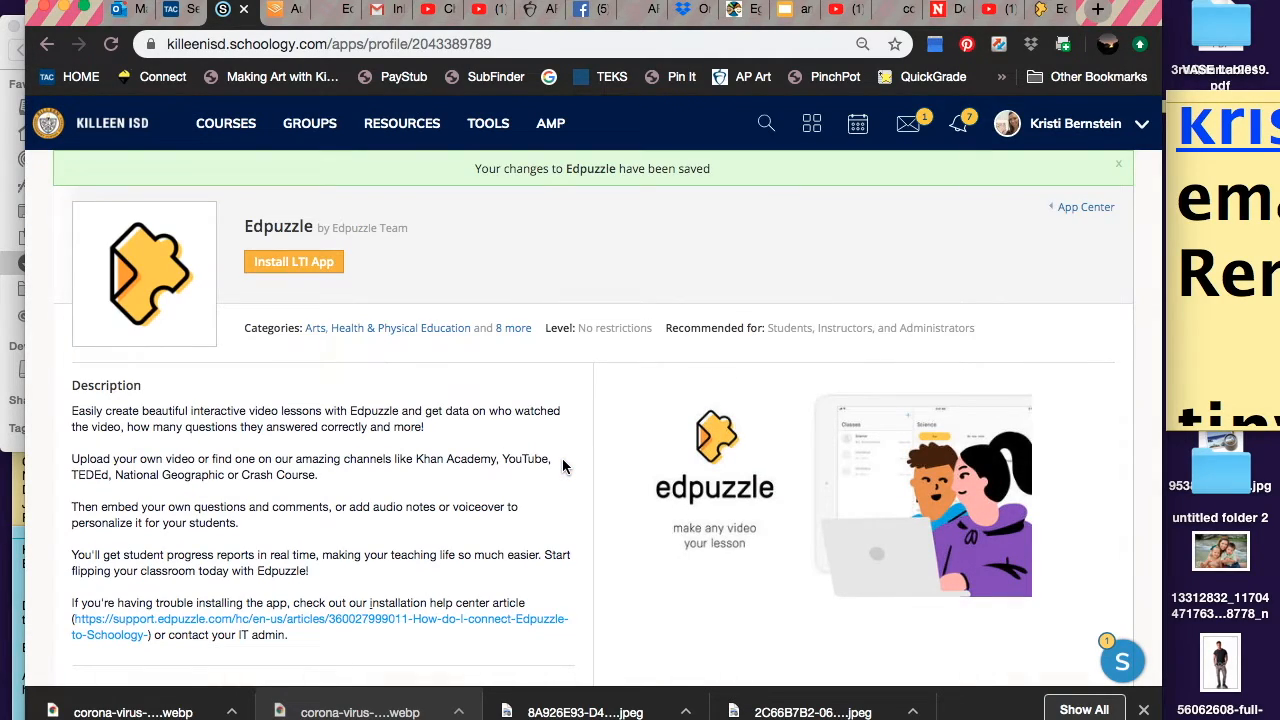
Open the Art I: Section 1 course from the course list.
scroll(463, 420, down, 2)
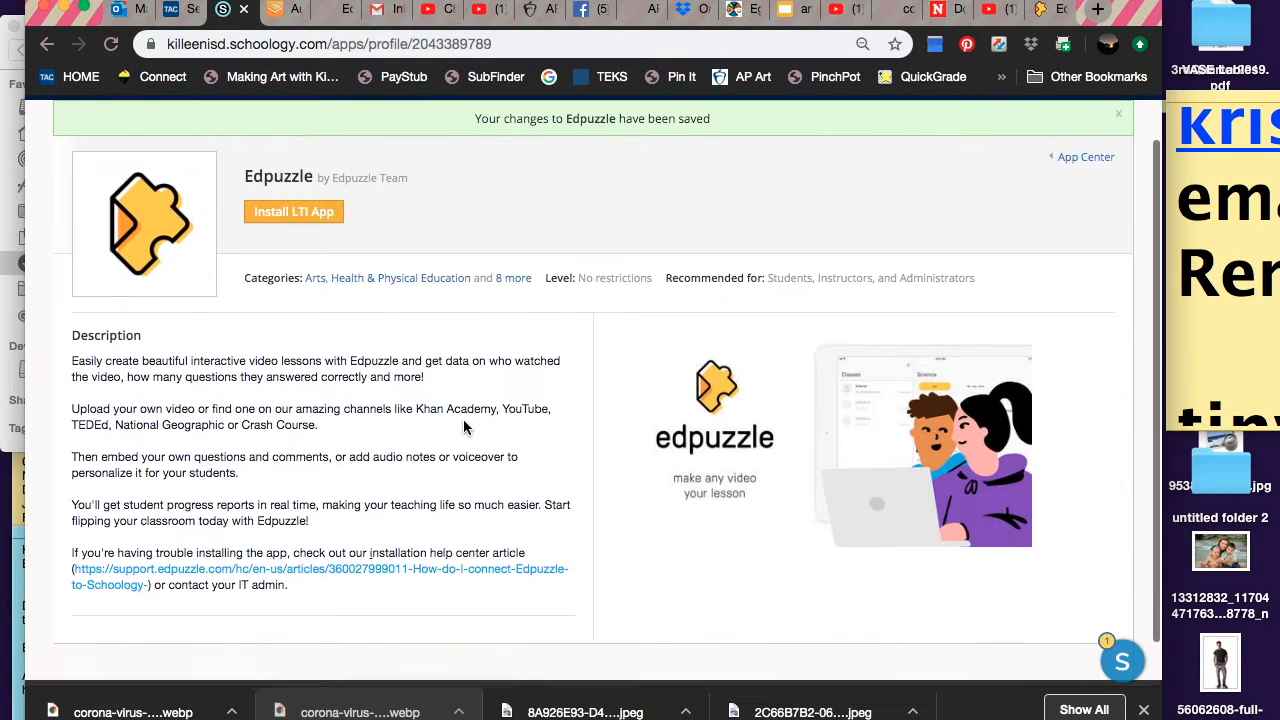
scroll(463, 427, up, 2)
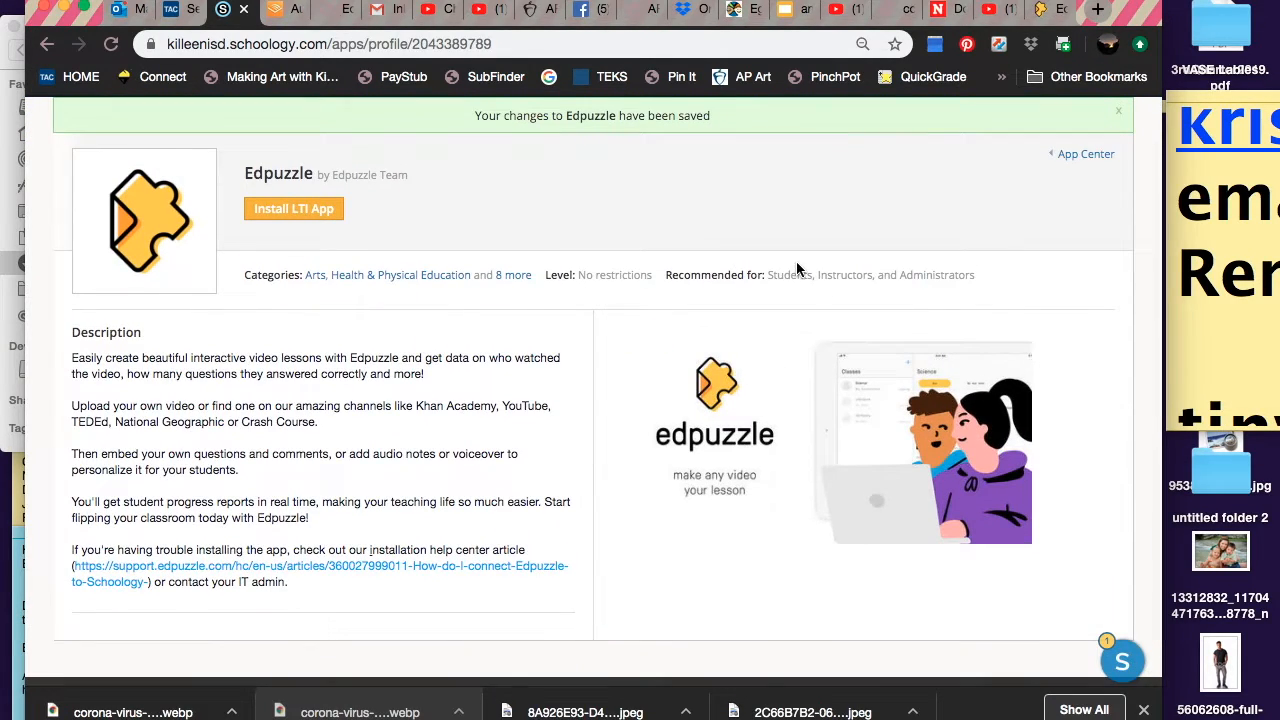
scroll(892, 230, up, 1)
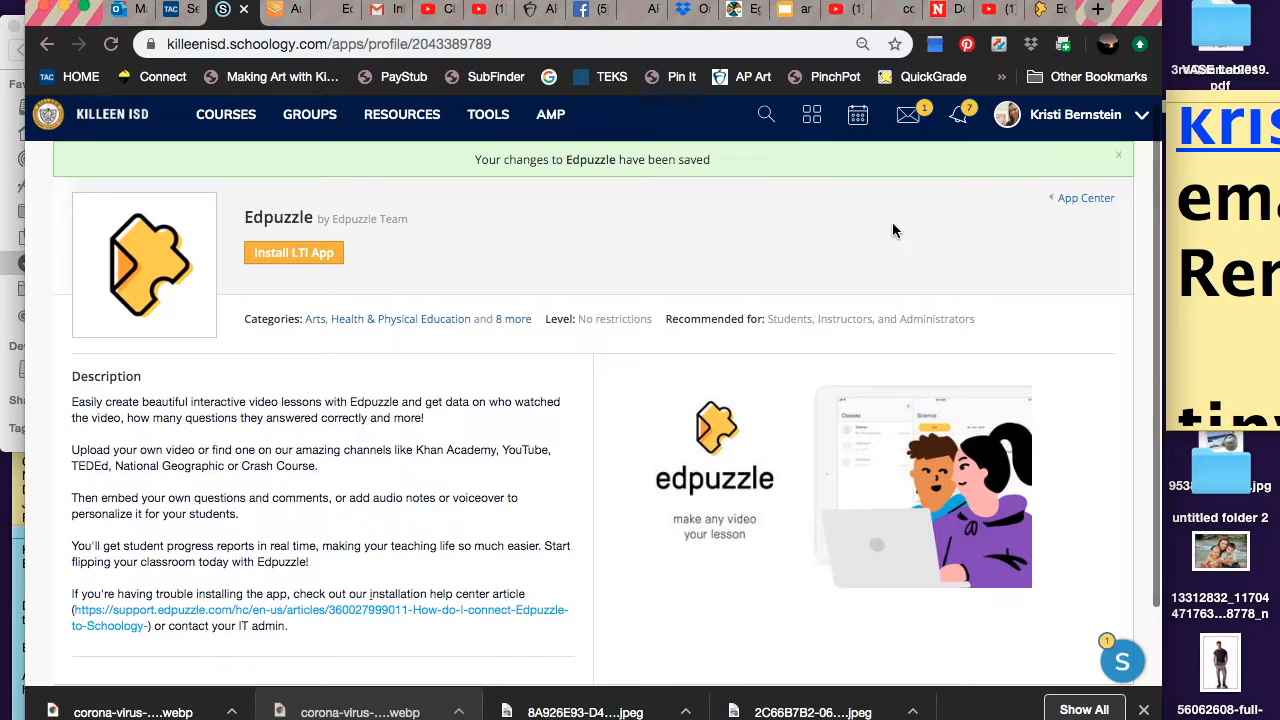
click(246, 129)
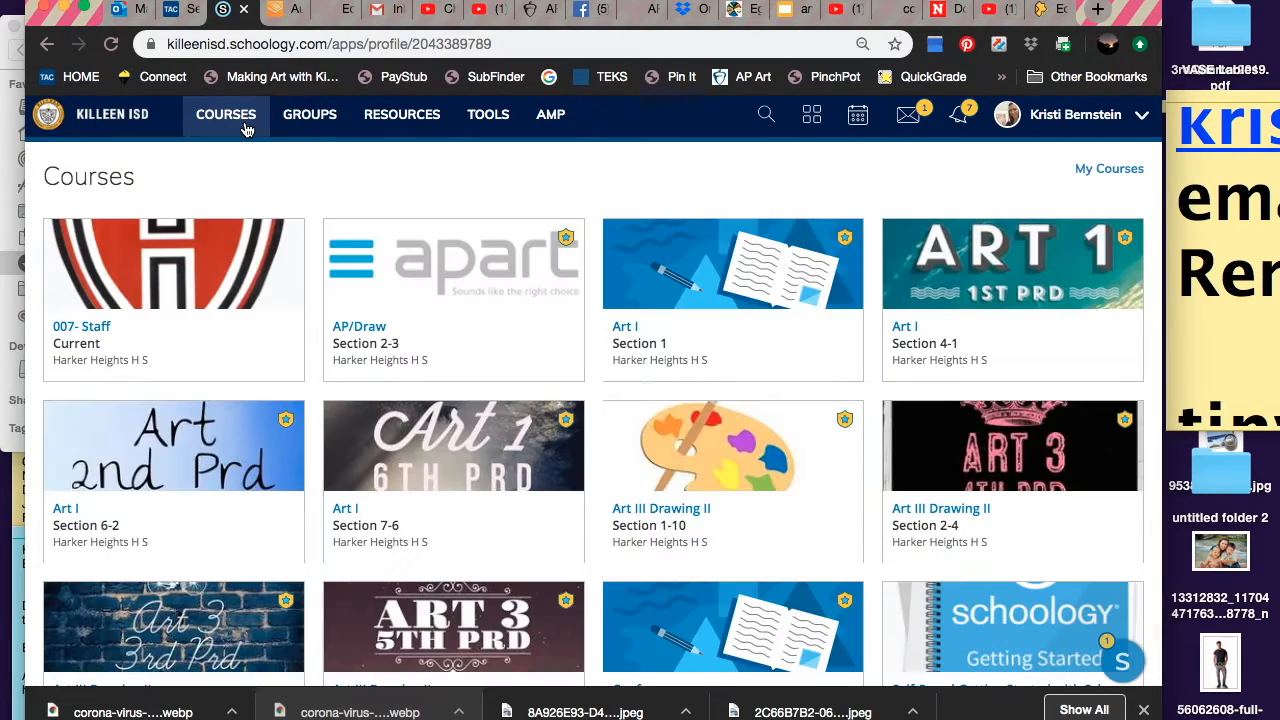
click(724, 296)
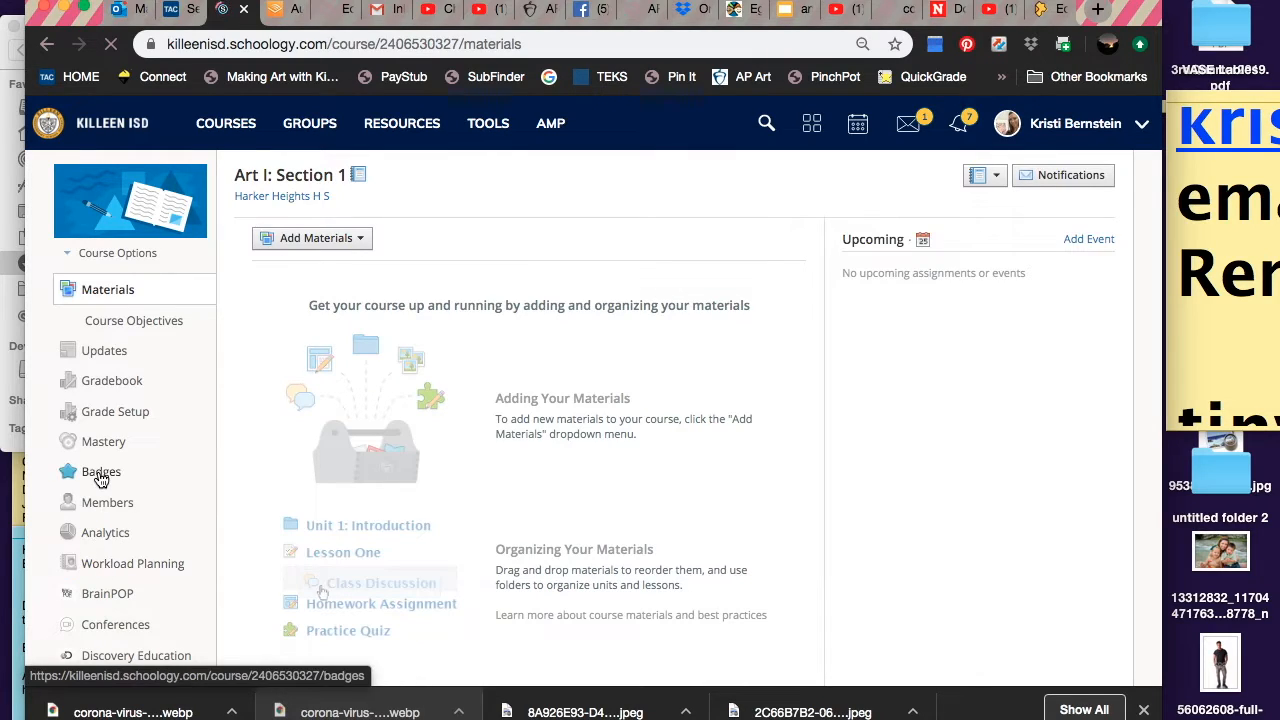
Open Edpuzzle inside the Art I: Section 1 course and look over its class page.
scroll(102, 545, down, 2)
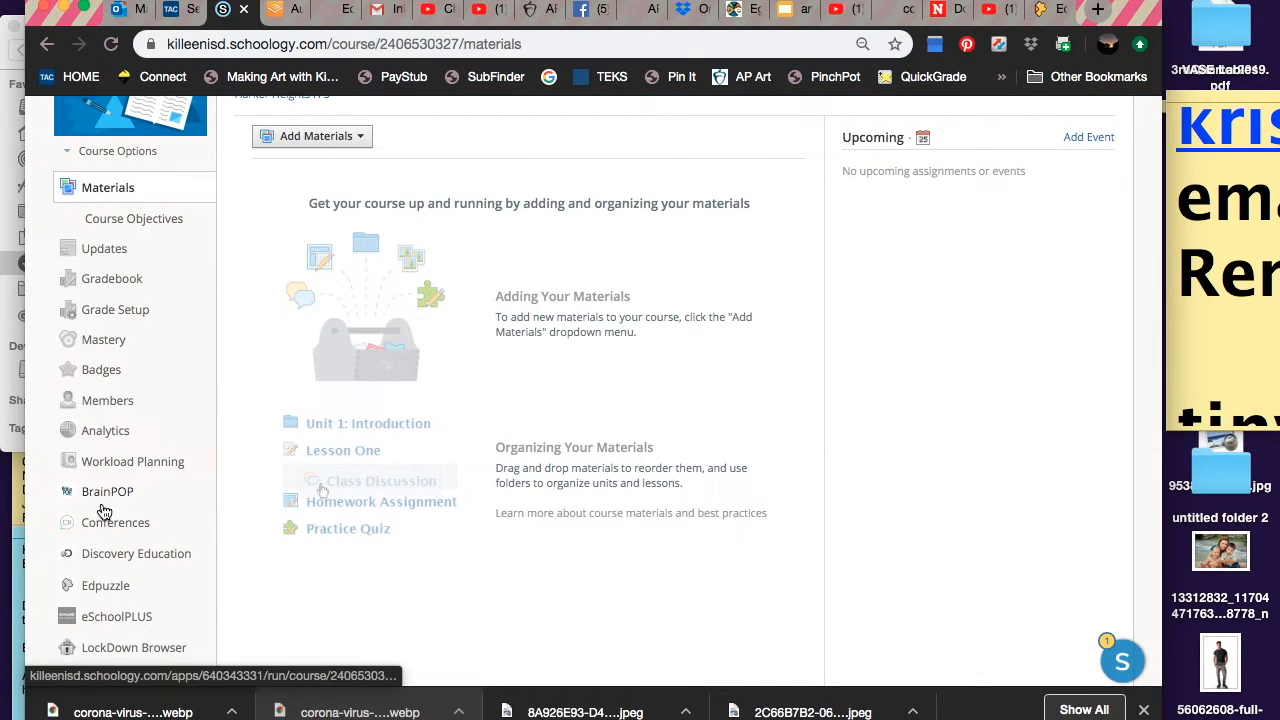
click(107, 590)
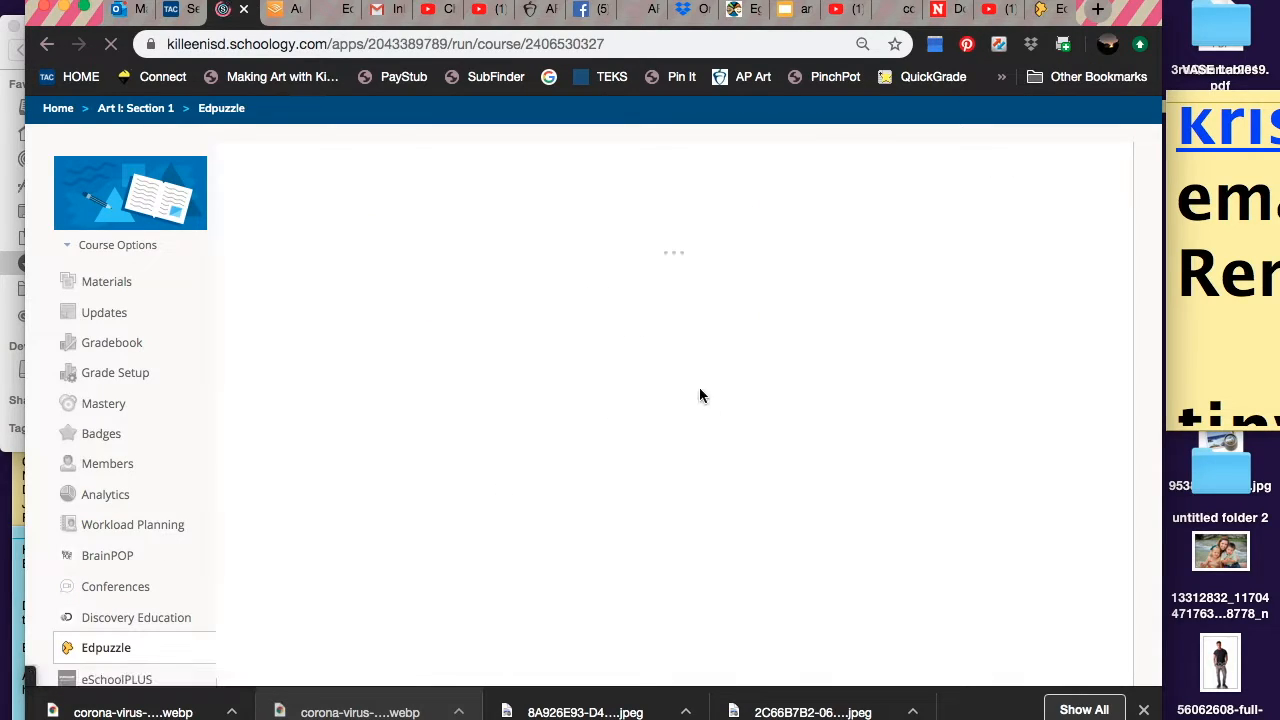
scroll(648, 410, down, 2)
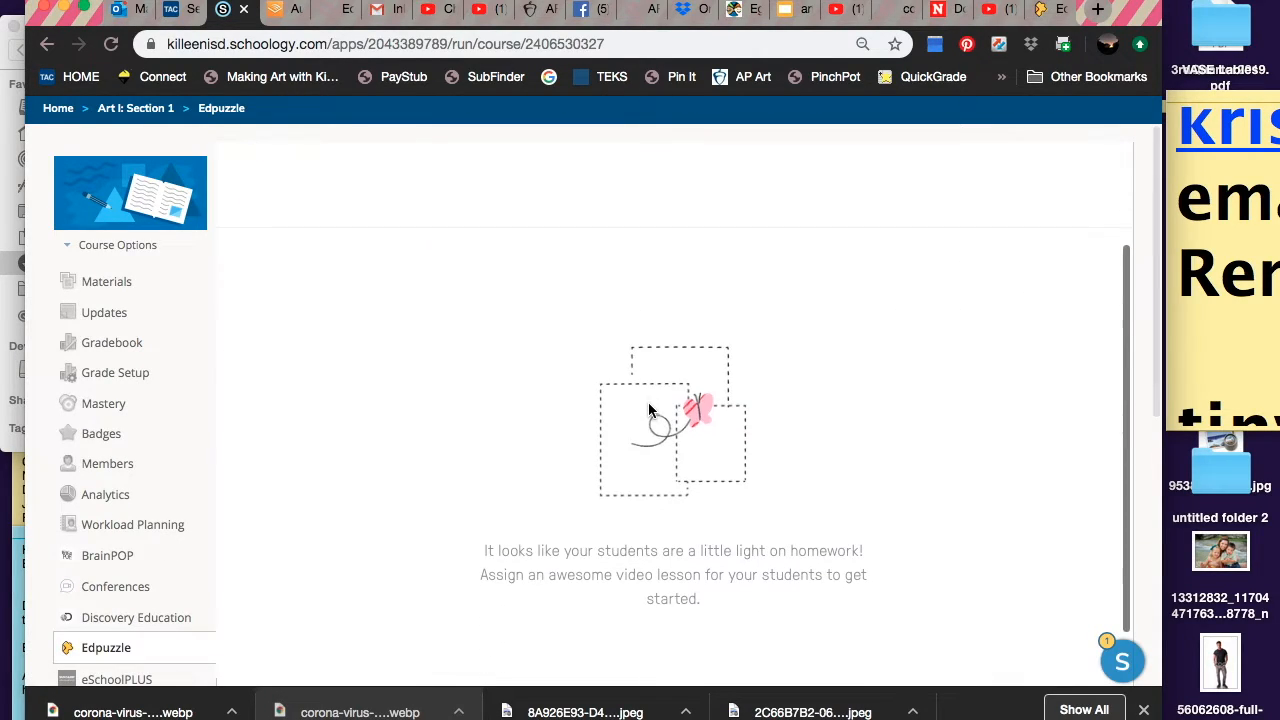
scroll(655, 368, up, 2)
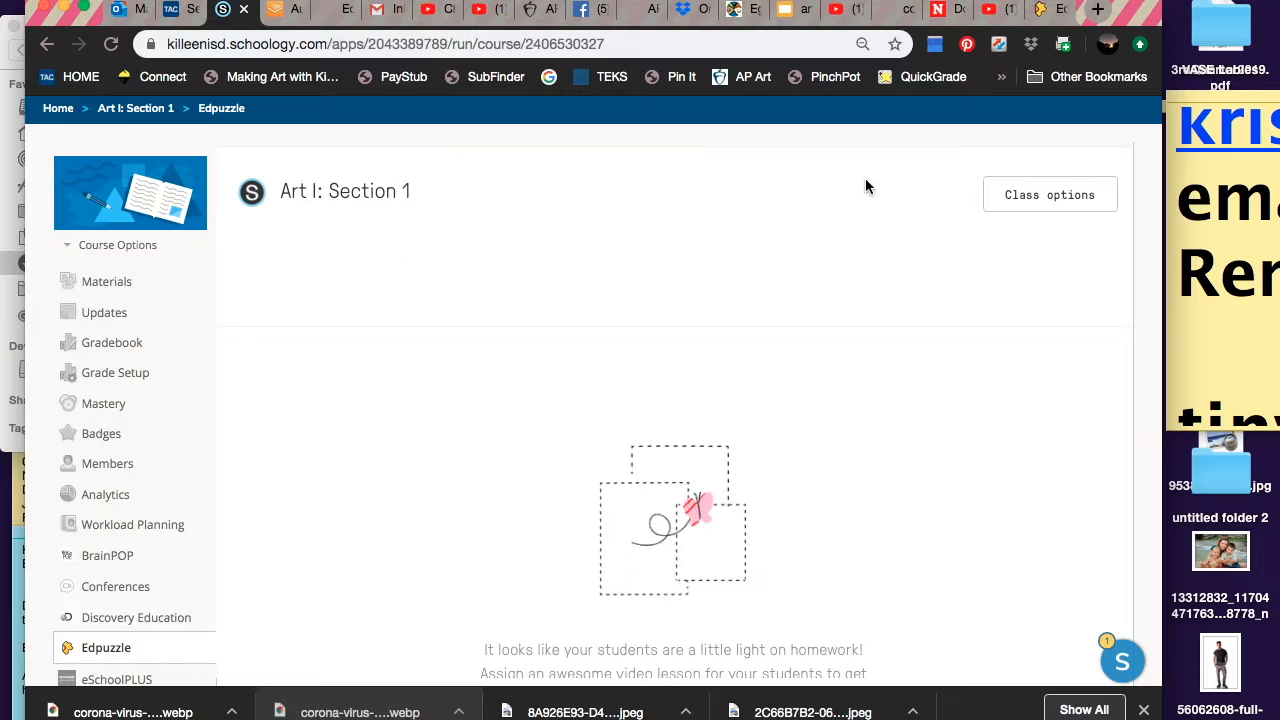
scroll(726, 362, down, 3)
scroll(726, 362, up, 3)
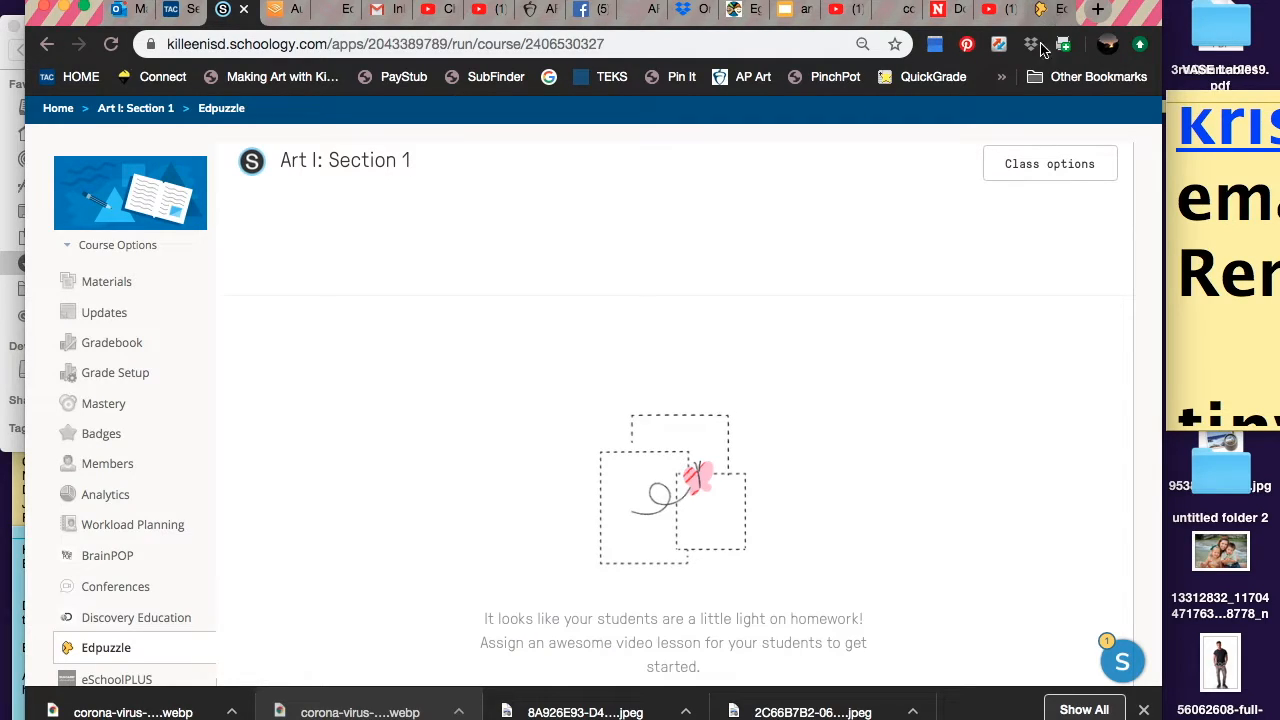
Switch to the Edpuzzle website and start the sign-up for a teacher account.
click(1055, 14)
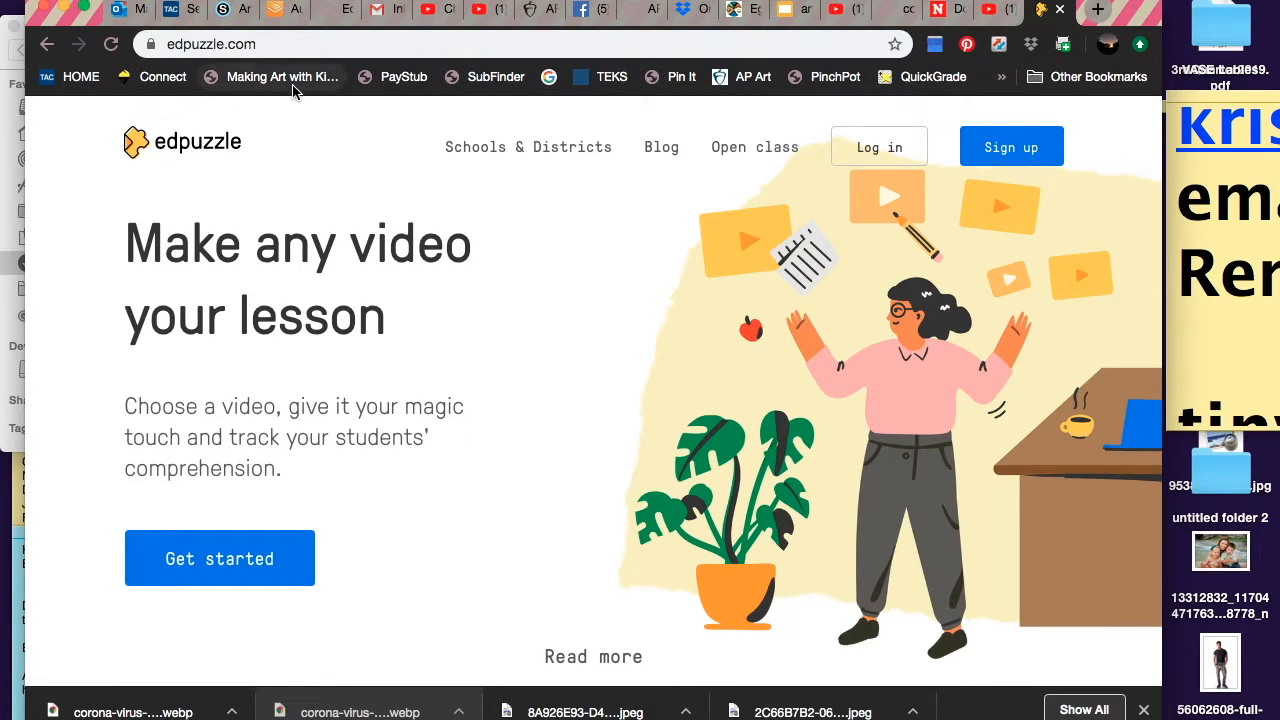
click(995, 163)
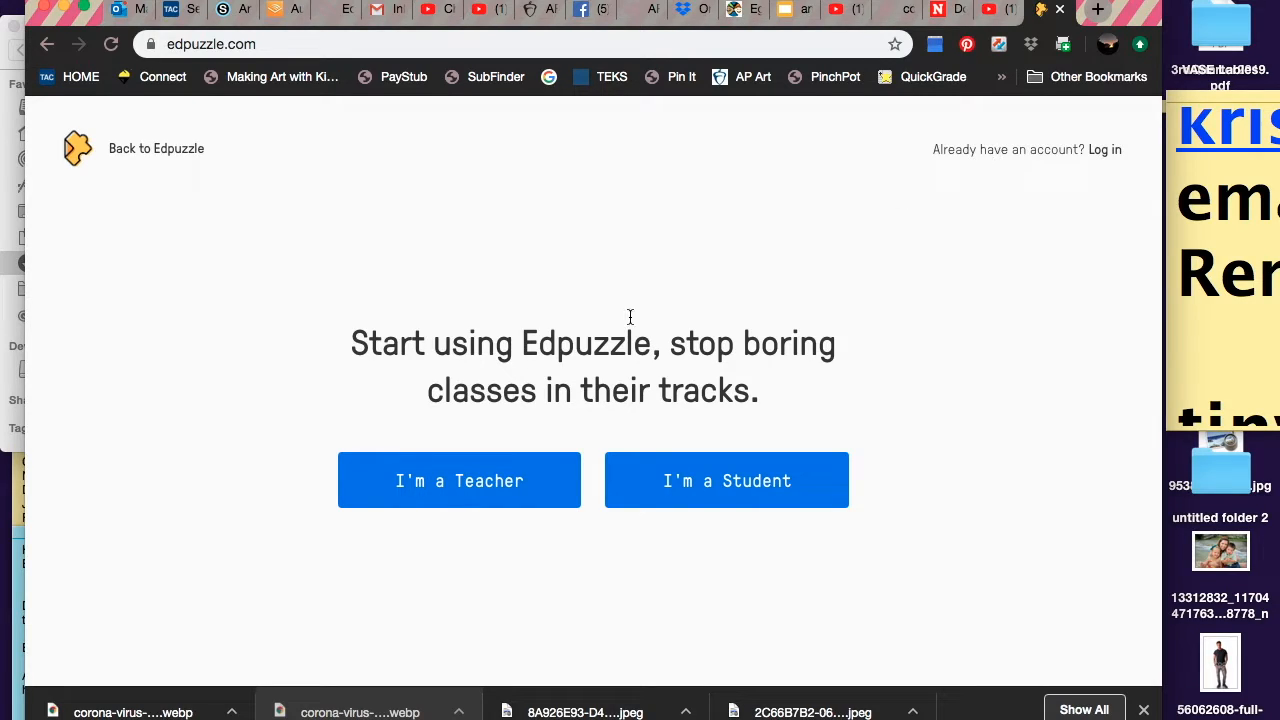
click(492, 499)
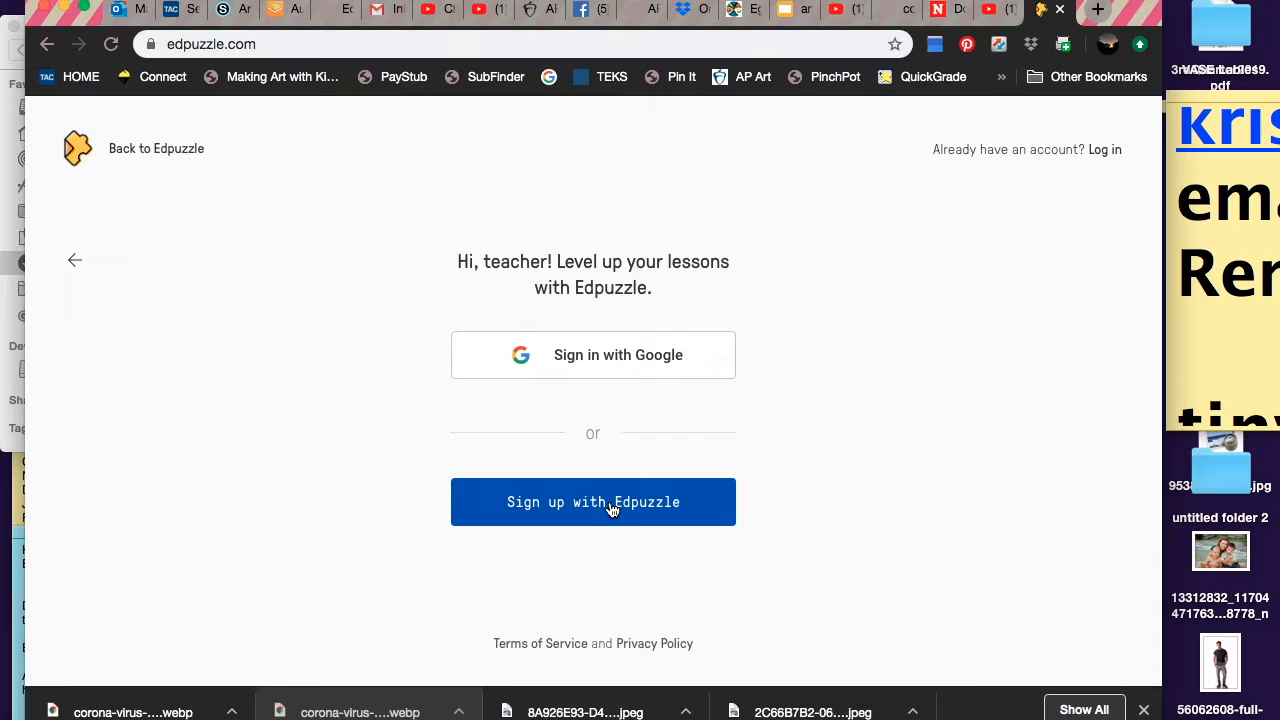
Sign in to the Edpuzzle teacher account with Google, using the first listed Google account.
click(627, 358)
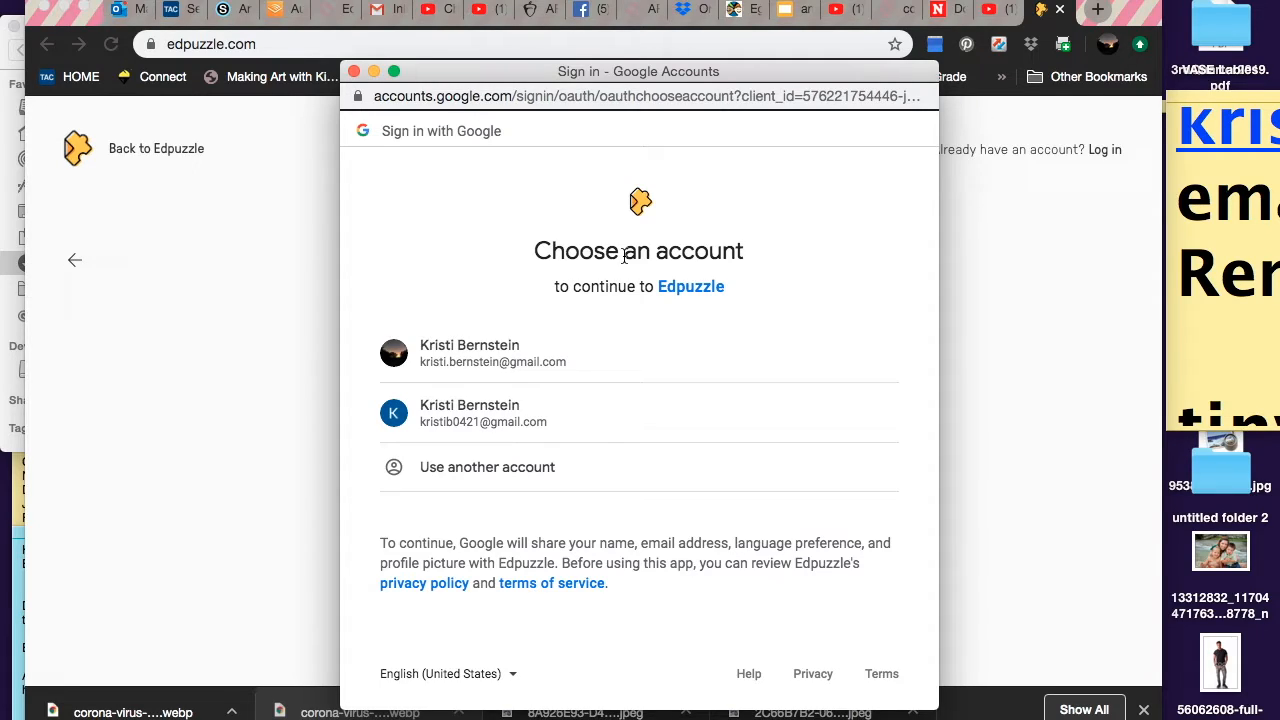
click(443, 343)
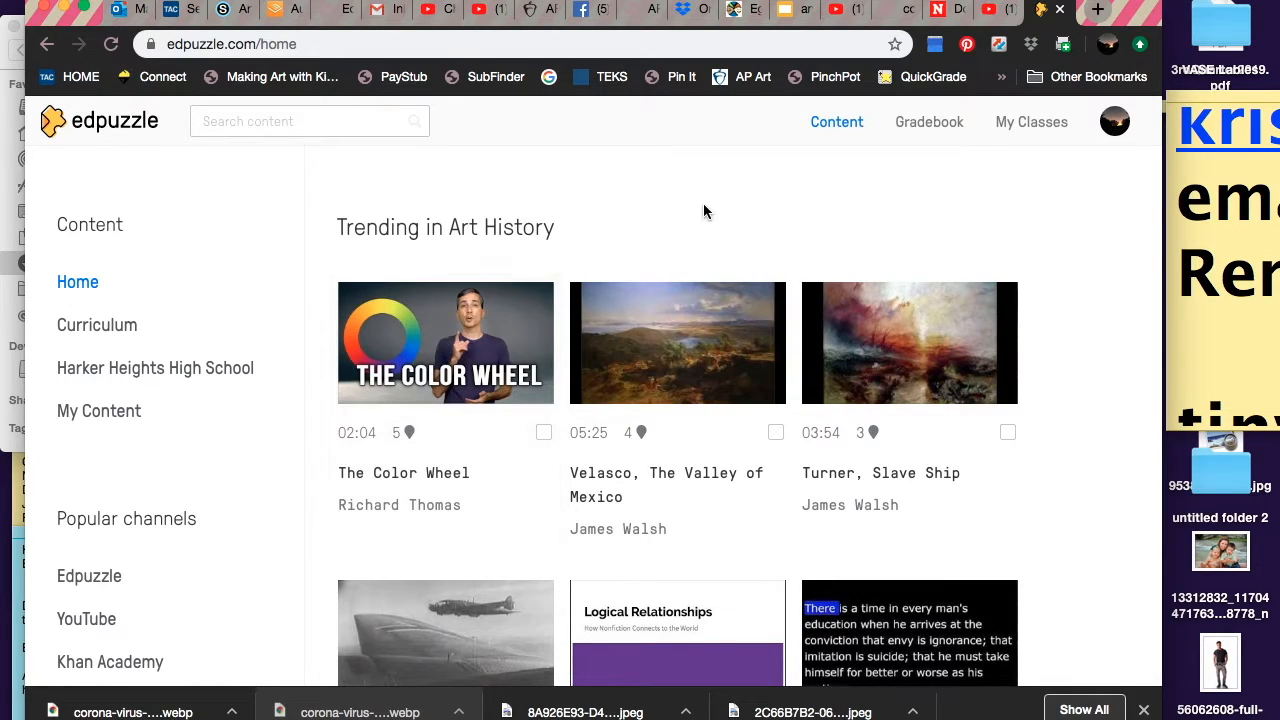
Open the gradebook and view the Art I: Section 1 class in it.
click(921, 122)
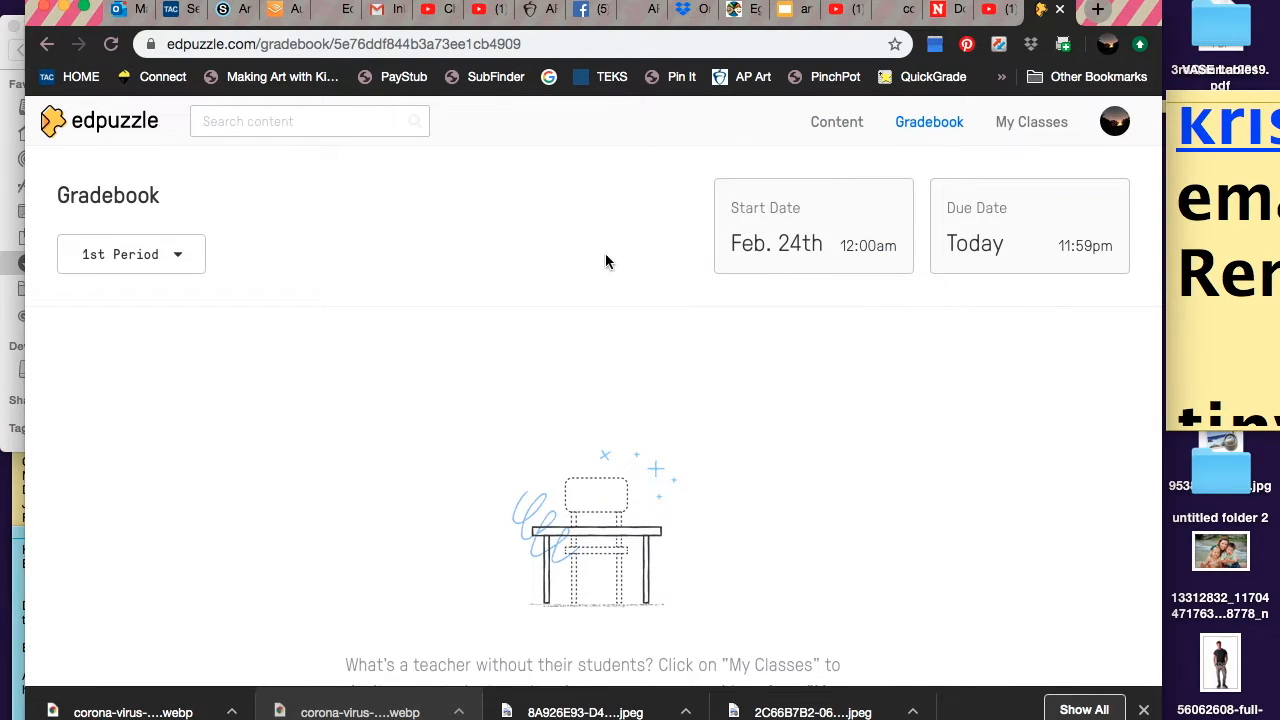
click(184, 260)
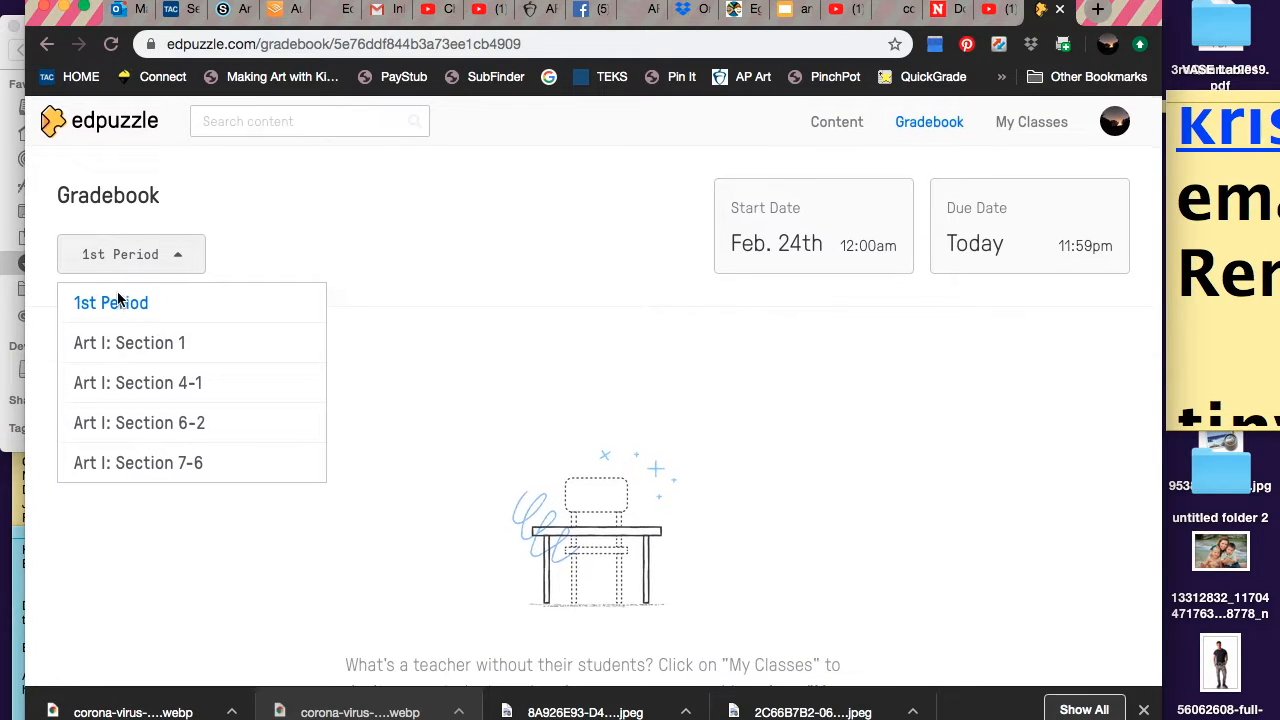
click(143, 349)
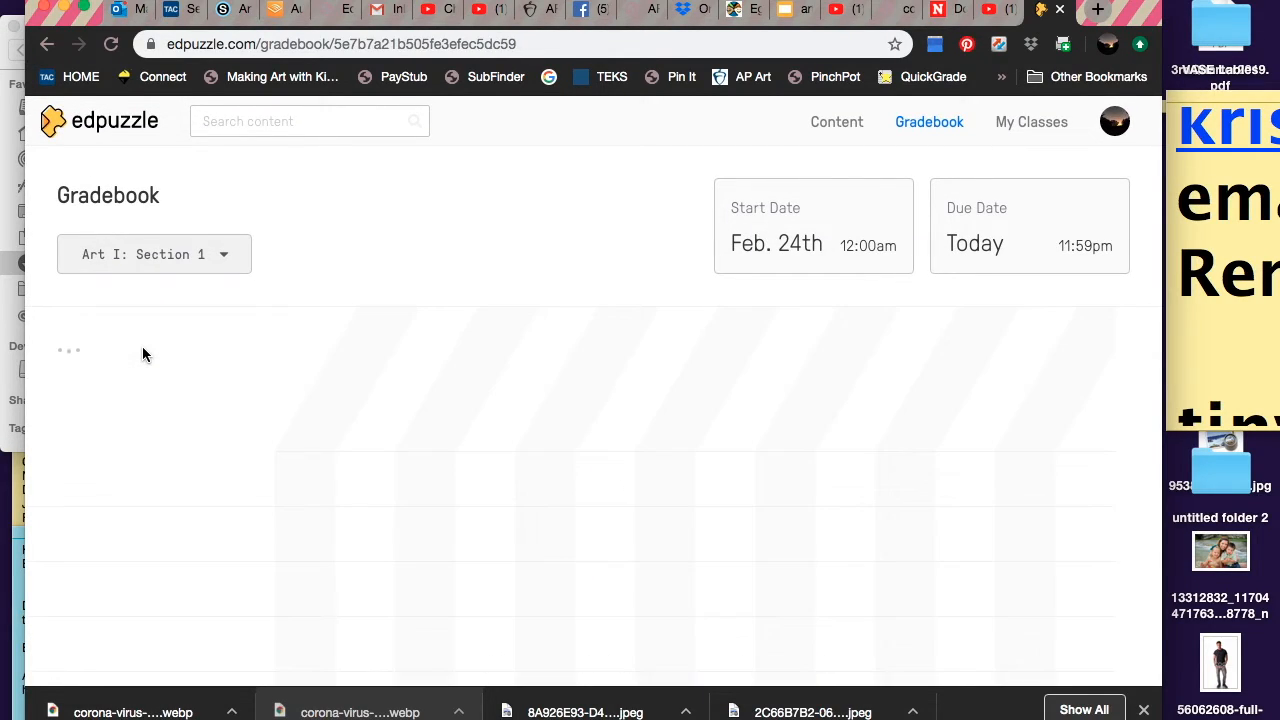
scroll(351, 459, down, 2)
scroll(351, 459, up, 2)
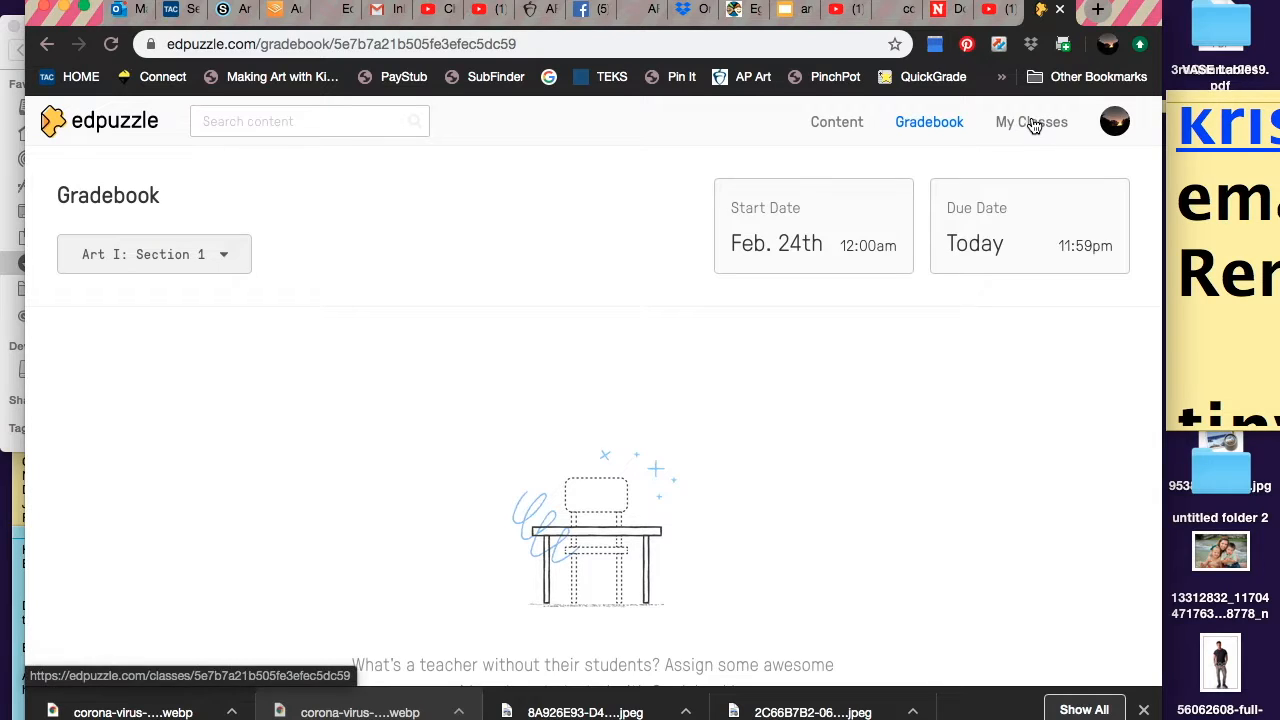
Look over the trending videos in the content library and the subject areas of the Harker Heights High School content.
click(837, 122)
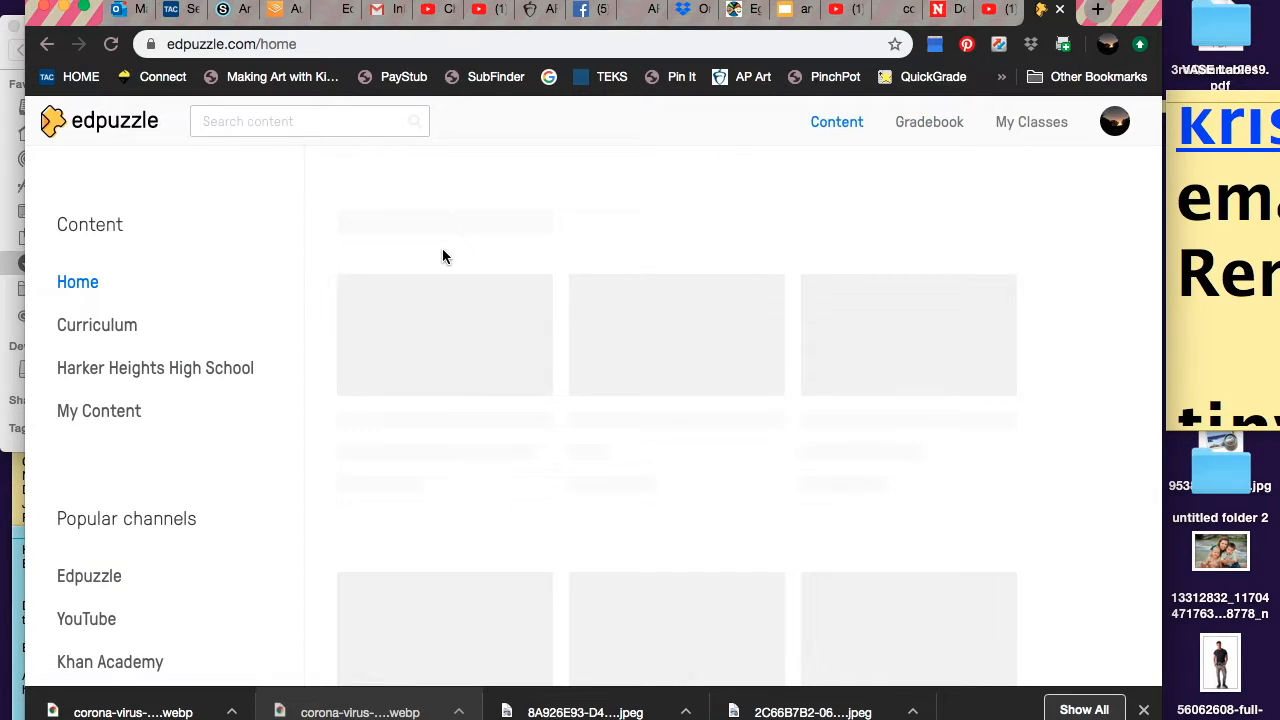
scroll(445, 360, down, 10)
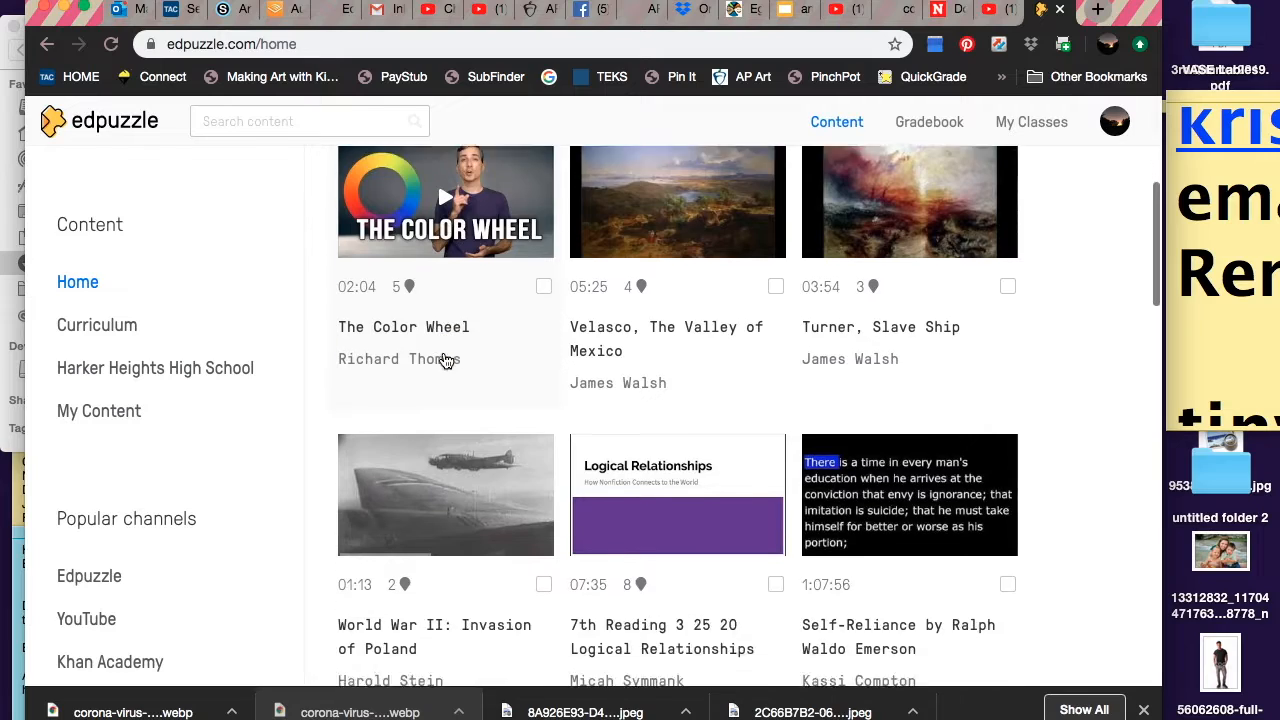
scroll(445, 359, up, 10)
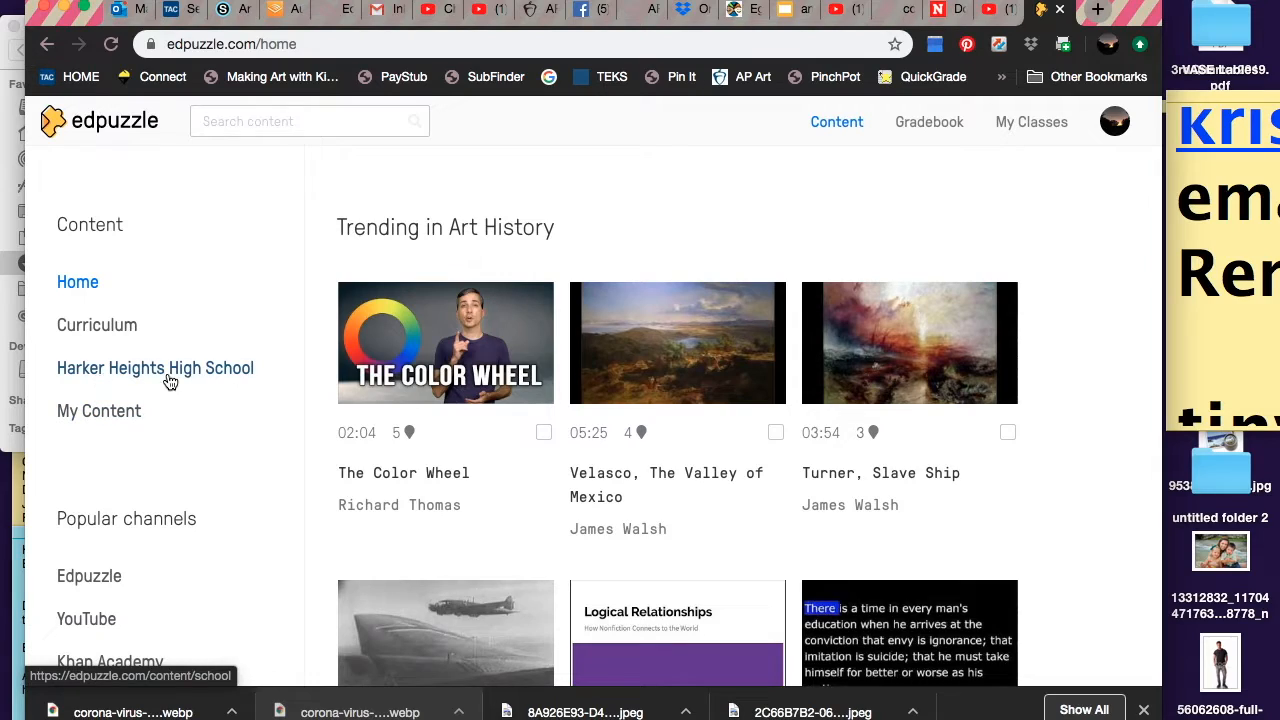
click(130, 374)
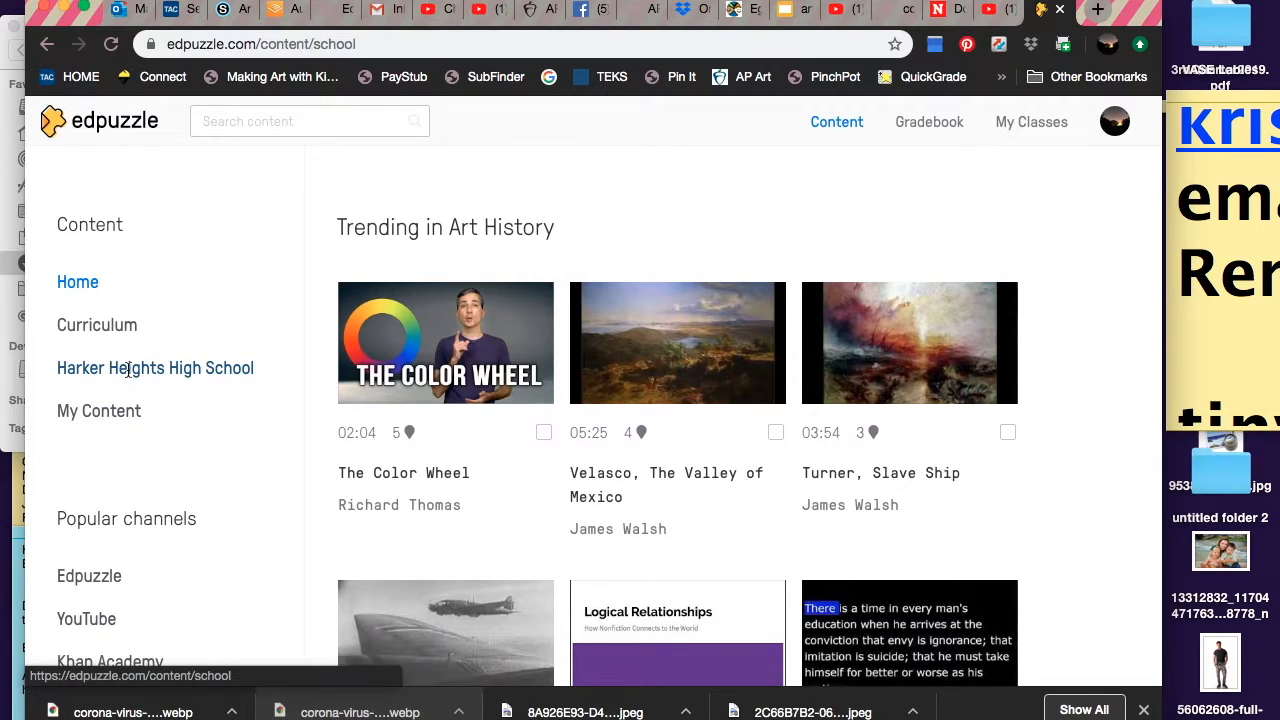
scroll(428, 367, down, 5)
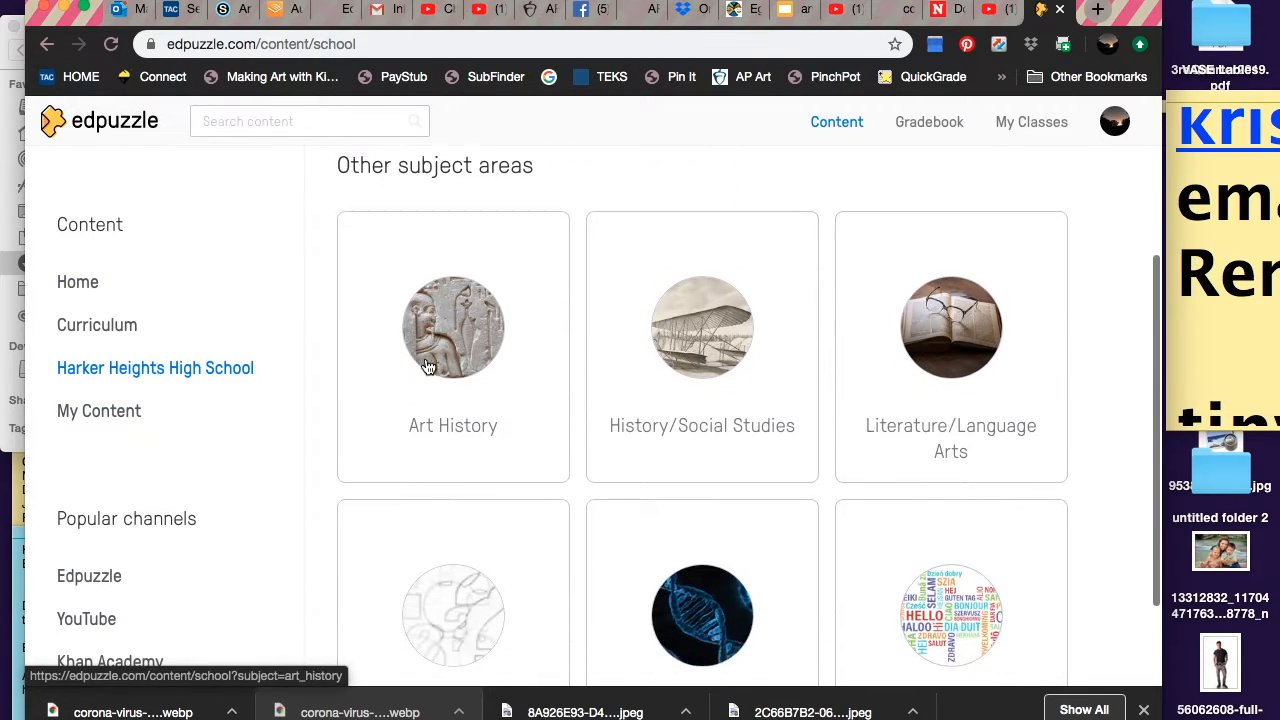
scroll(428, 367, up, 5)
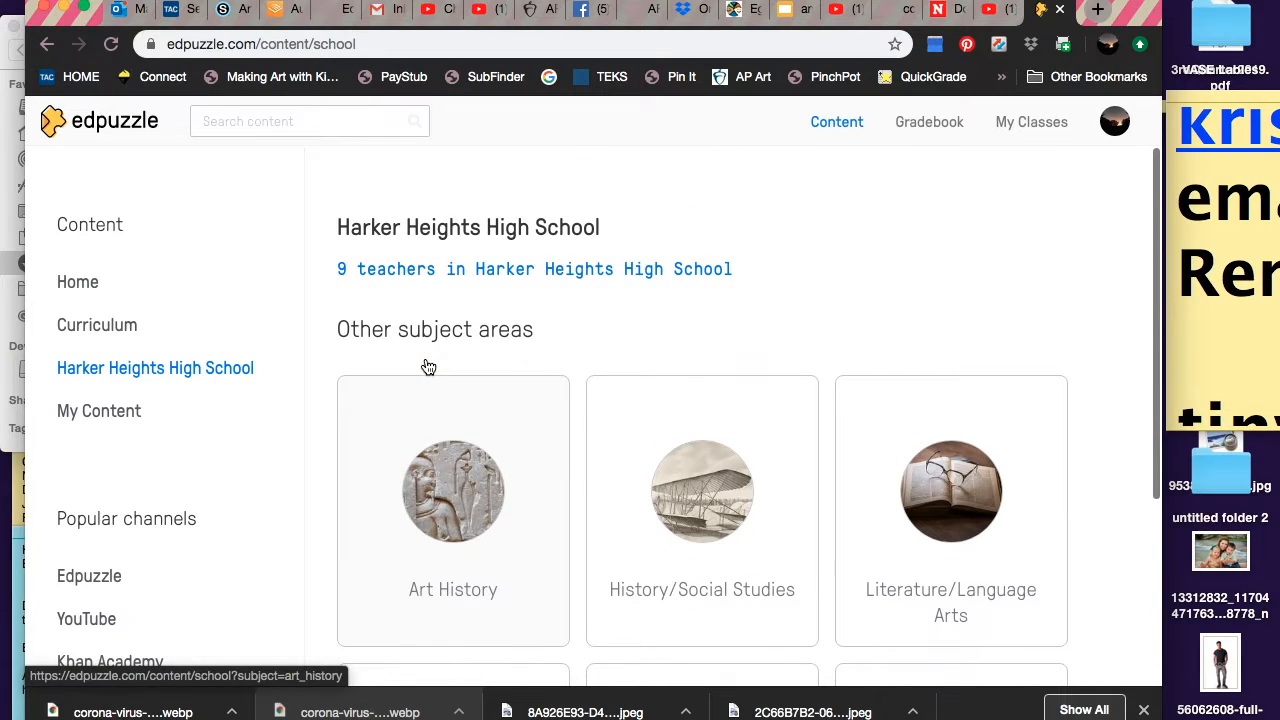
Open the 04:35 Introduction to One Point Perspective video from My Content and view its first multiple-choice question.
click(99, 413)
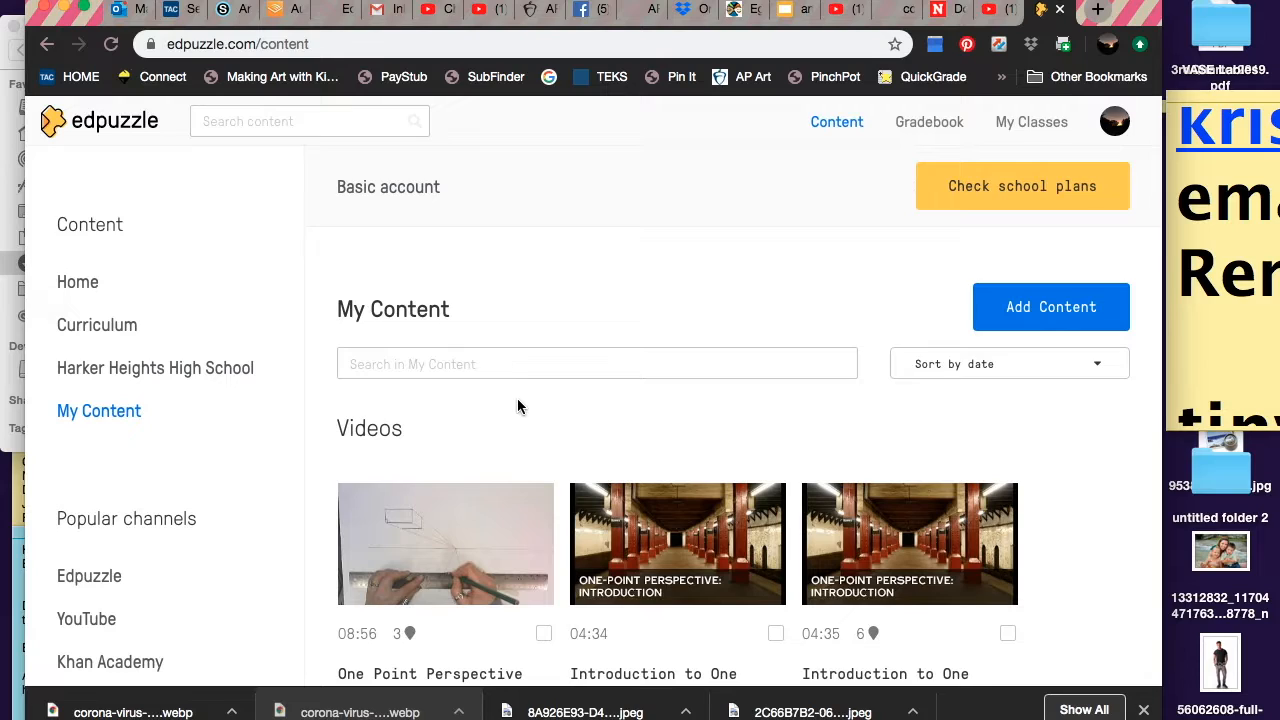
scroll(517, 405, down, 2)
scroll(498, 476, down, 1)
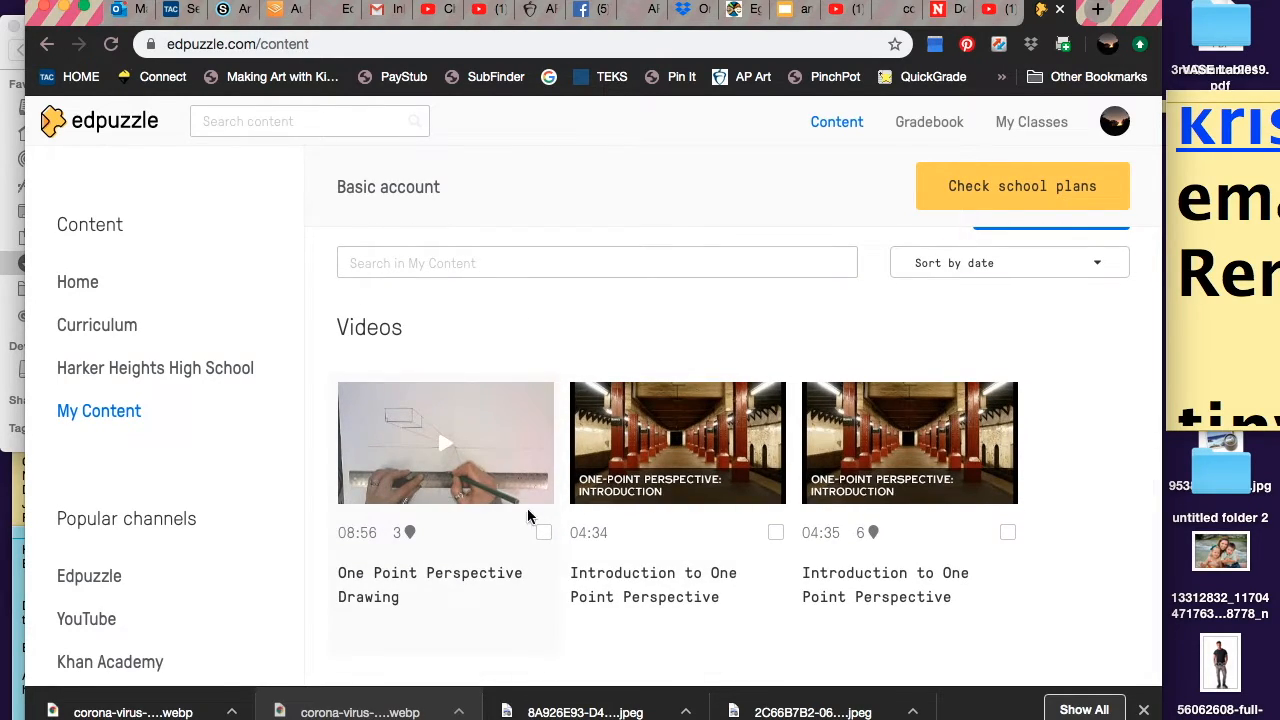
click(837, 441)
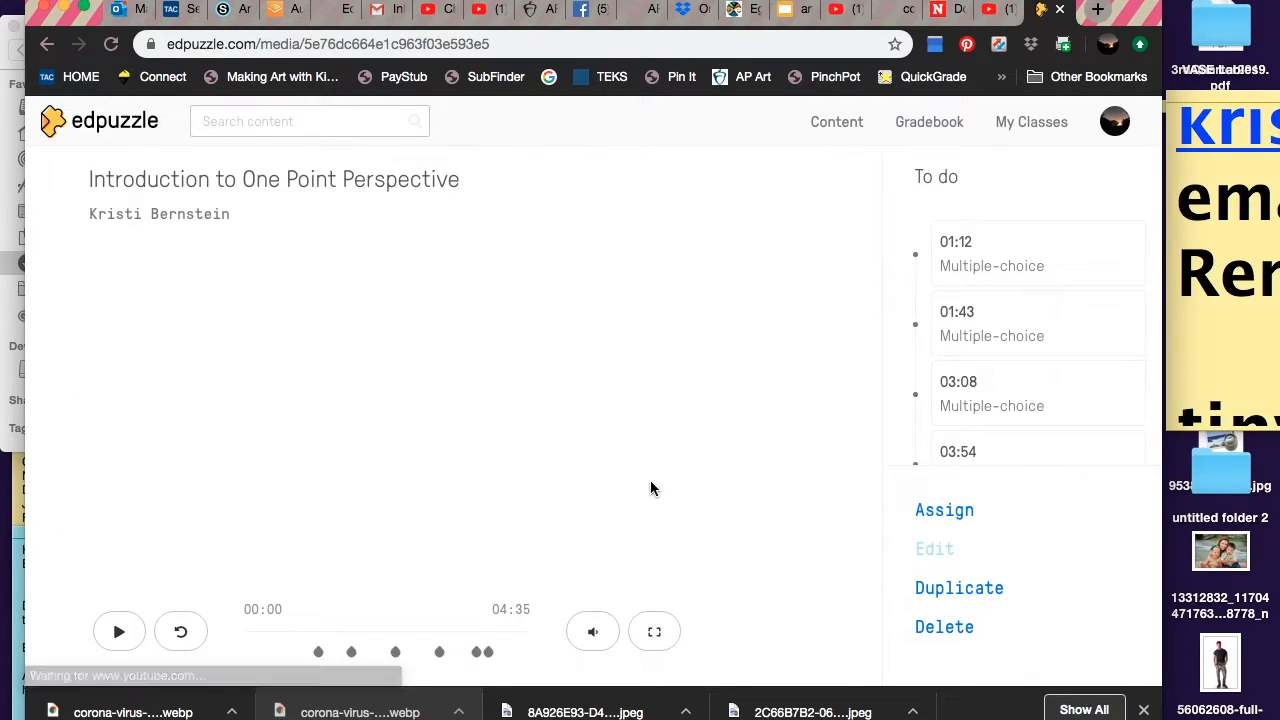
scroll(214, 528, down, 2)
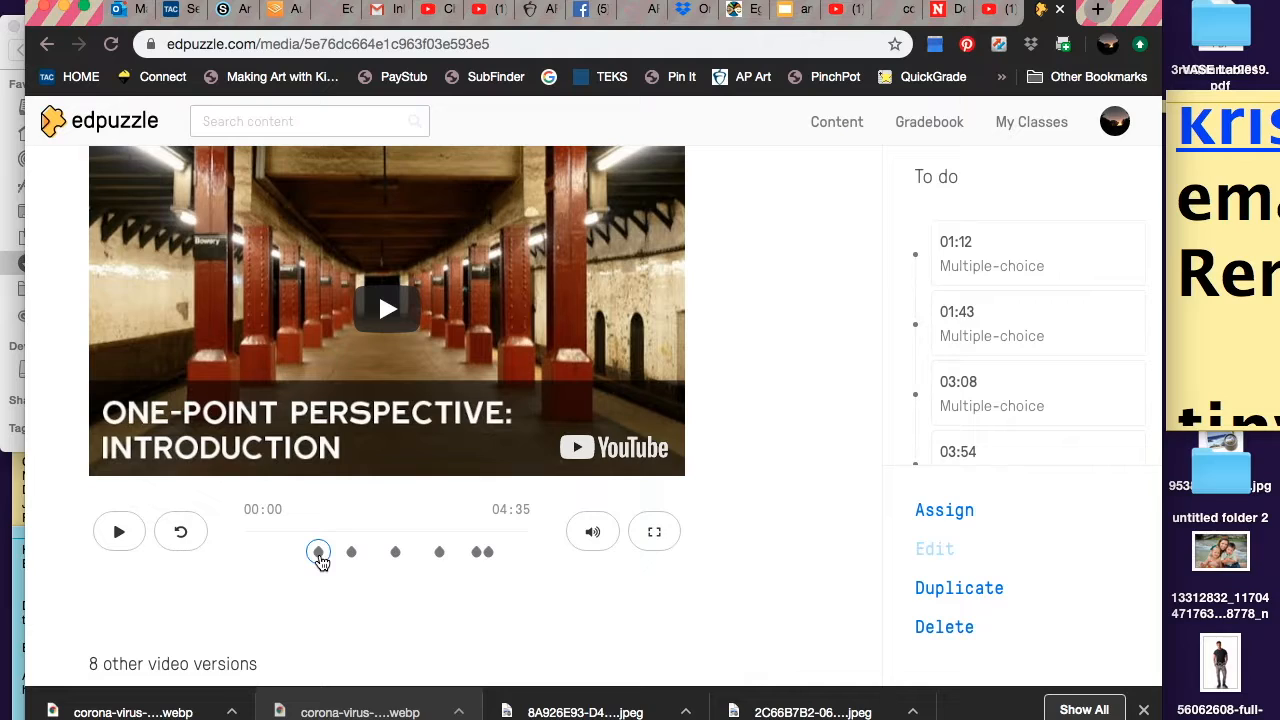
click(319, 556)
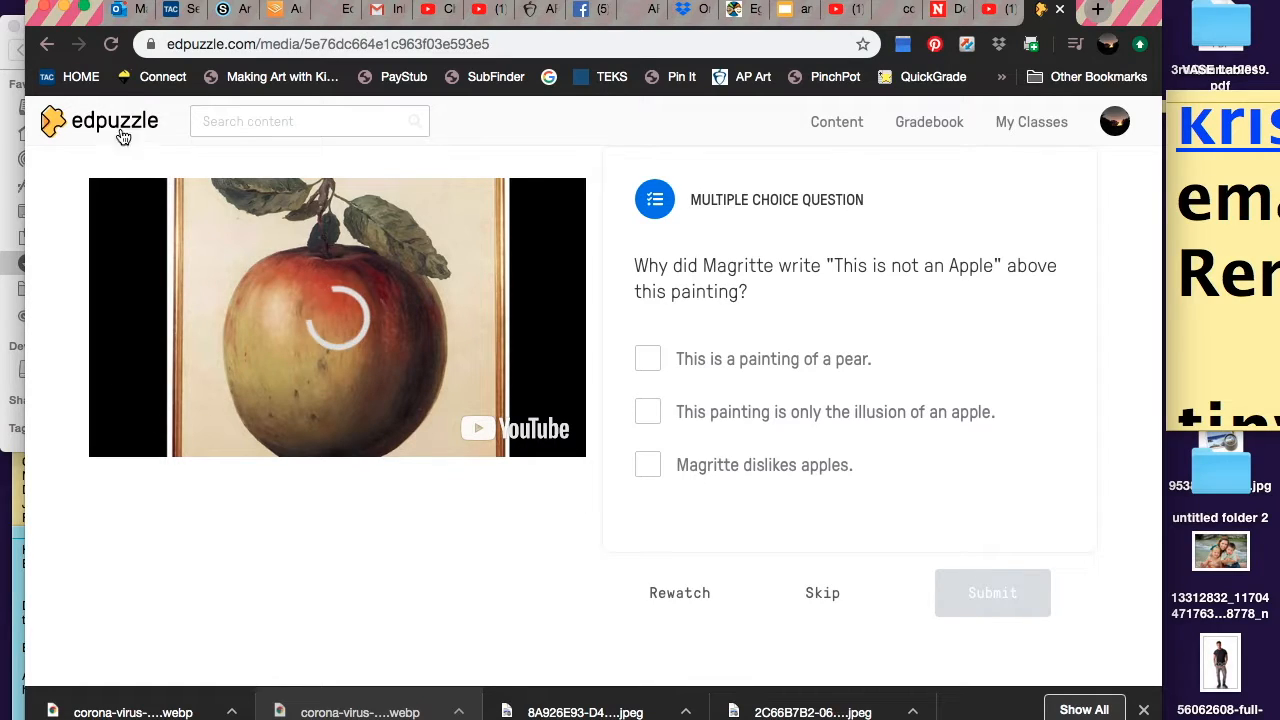
Search the Edpuzzle content for "one point perspective".
click(238, 124)
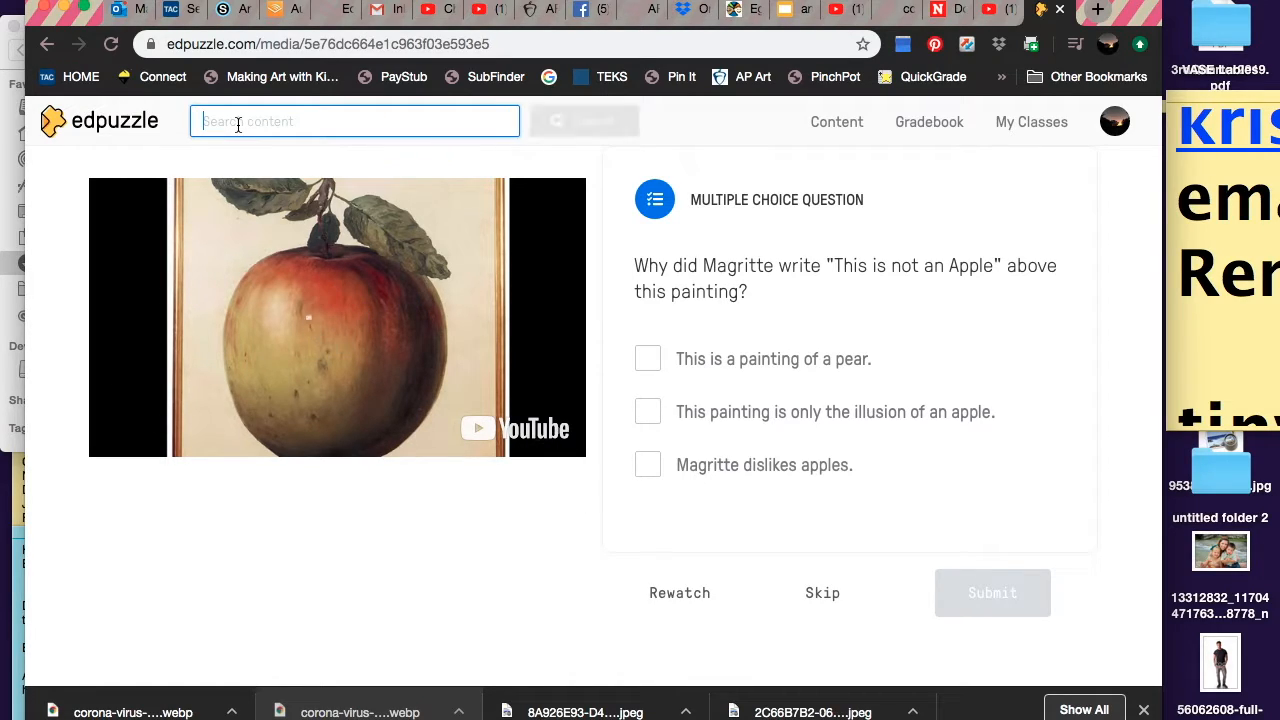
text(pers)
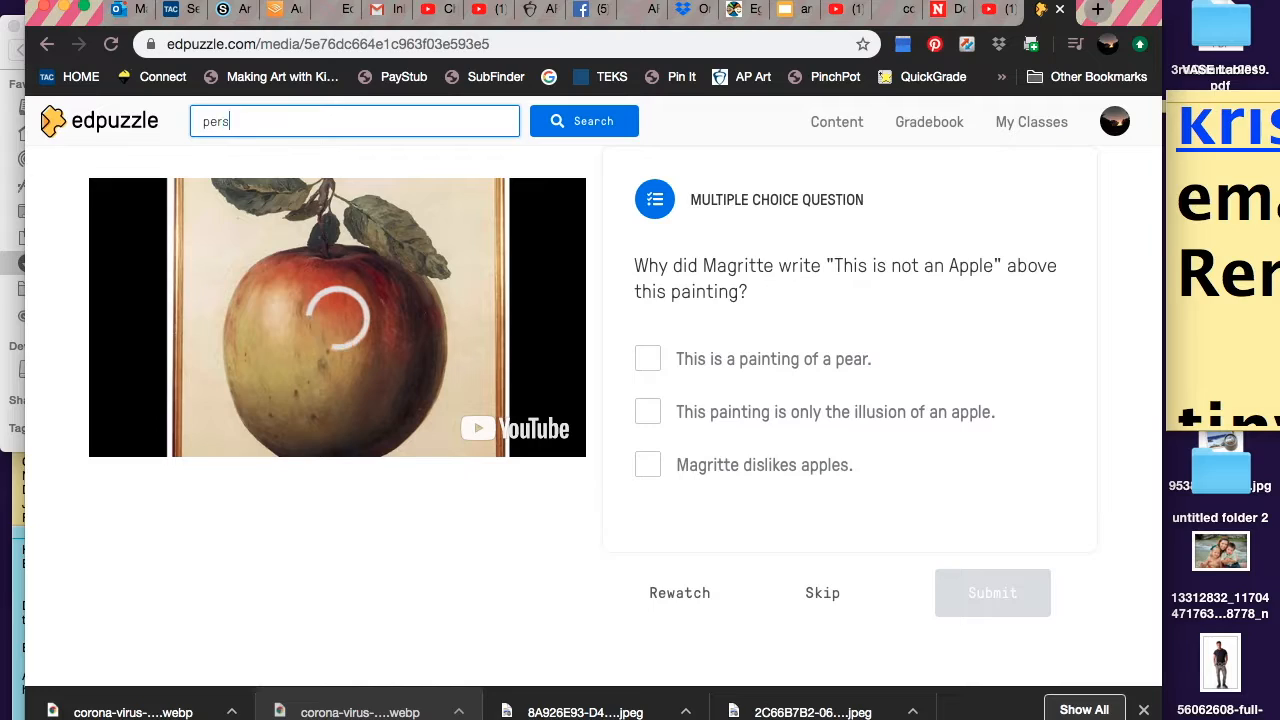
text(pective)
double_click(258, 121)
text(one p)
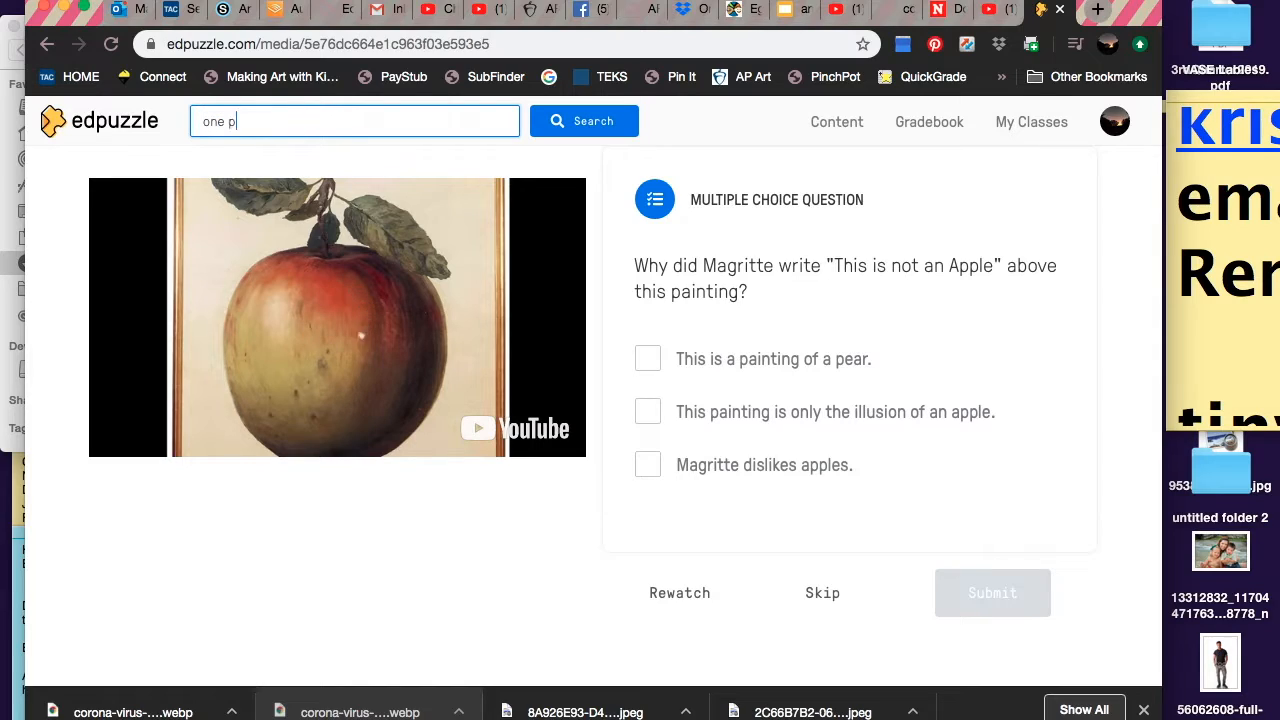
text(oint perspective)
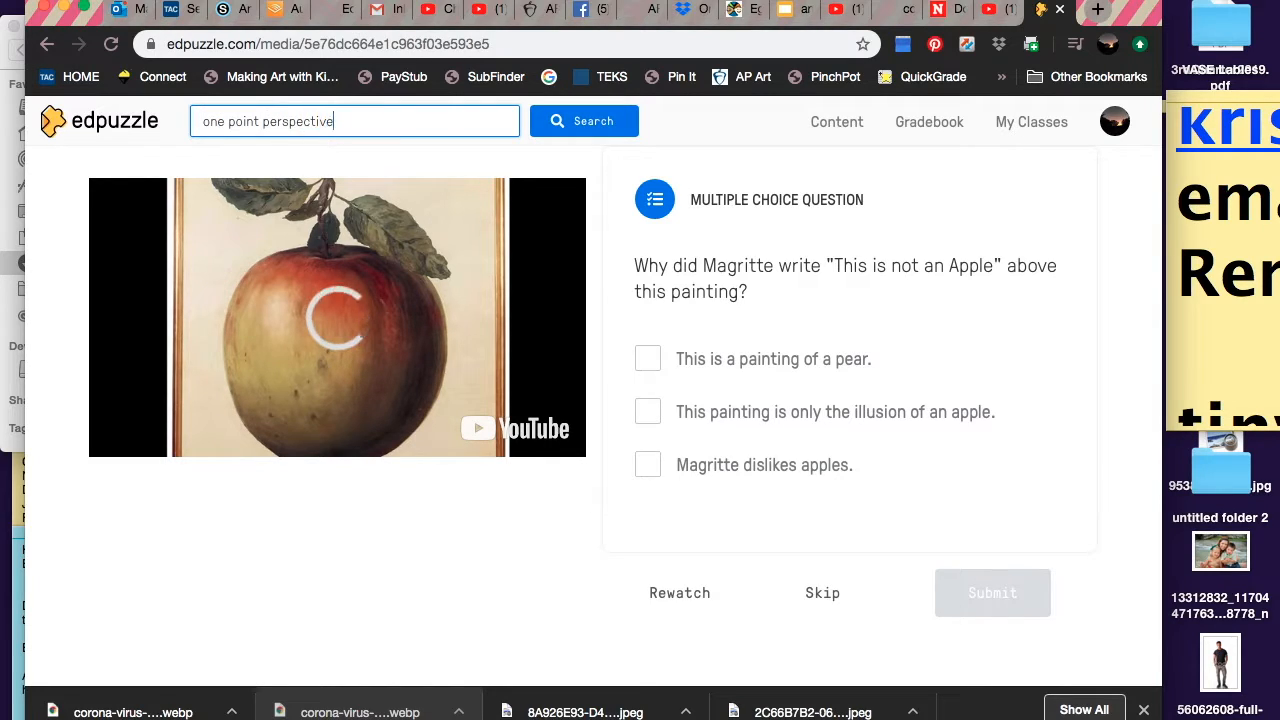
key(Return)
Examine the Edpuzzle and YouTube videos in the search results, comparing their lengths and question counts.
scroll(540, 333, down, 3)
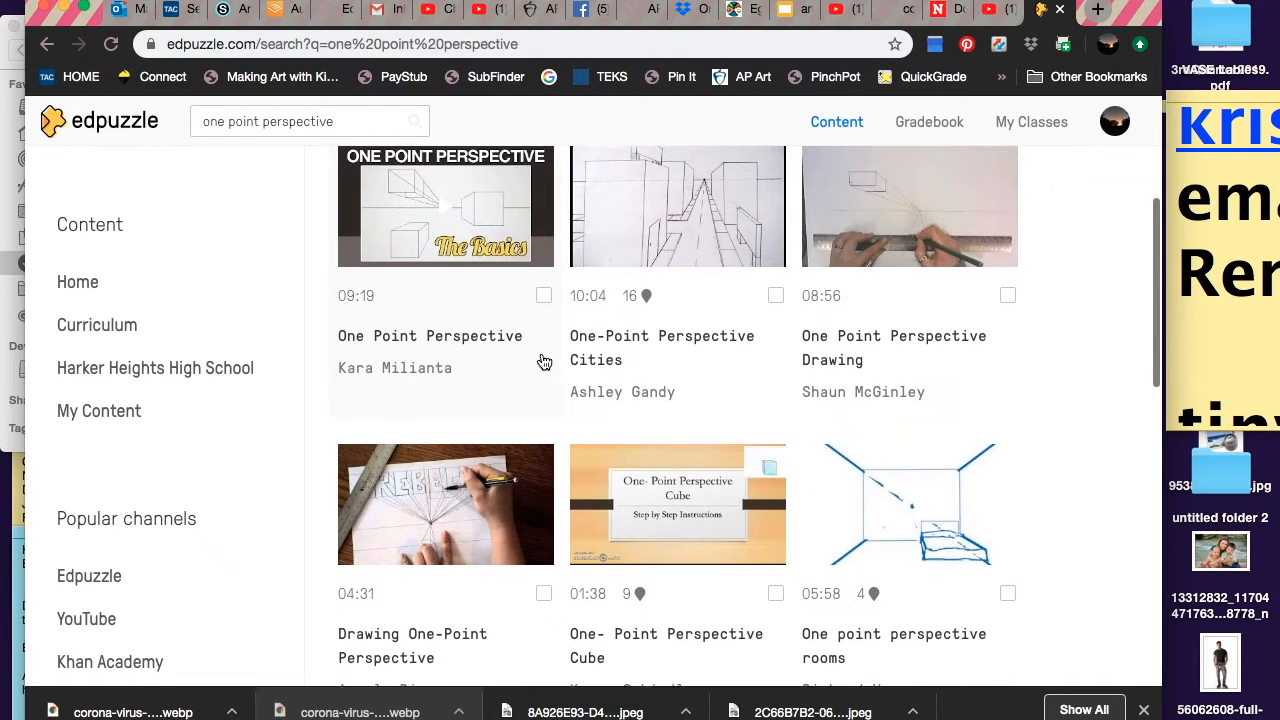
scroll(543, 360, up, 2)
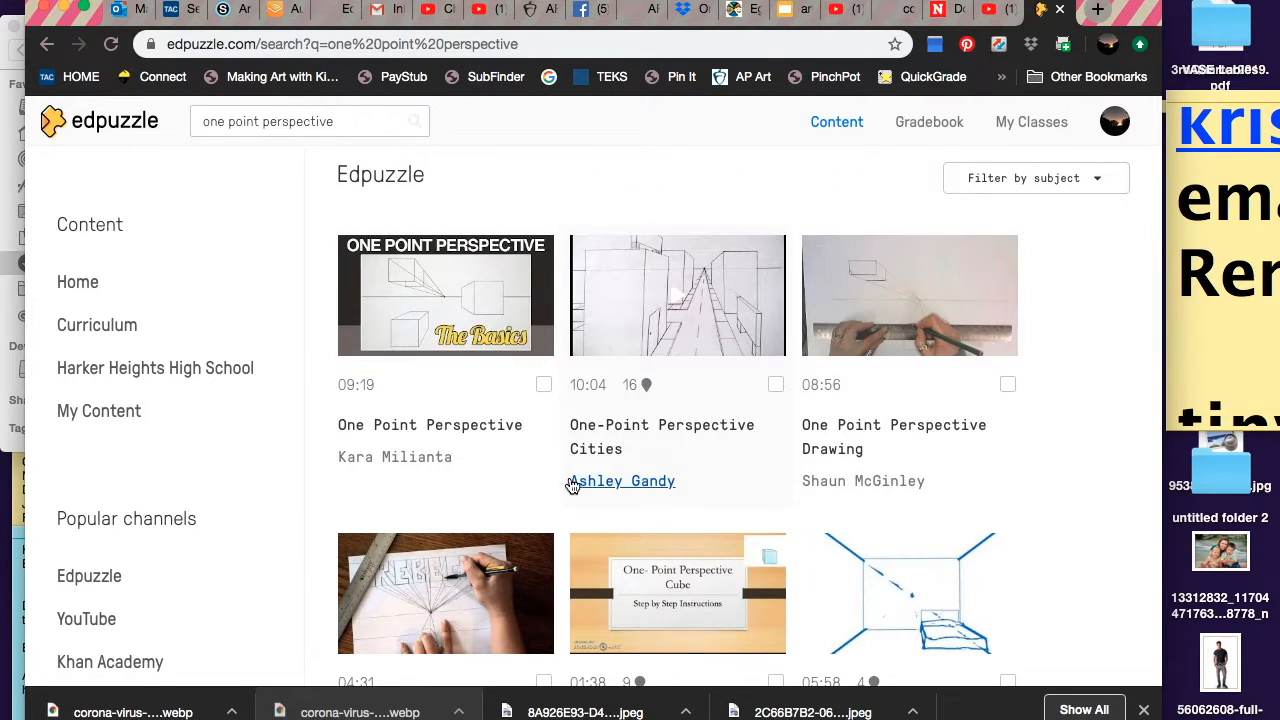
scroll(600, 349, down, 1)
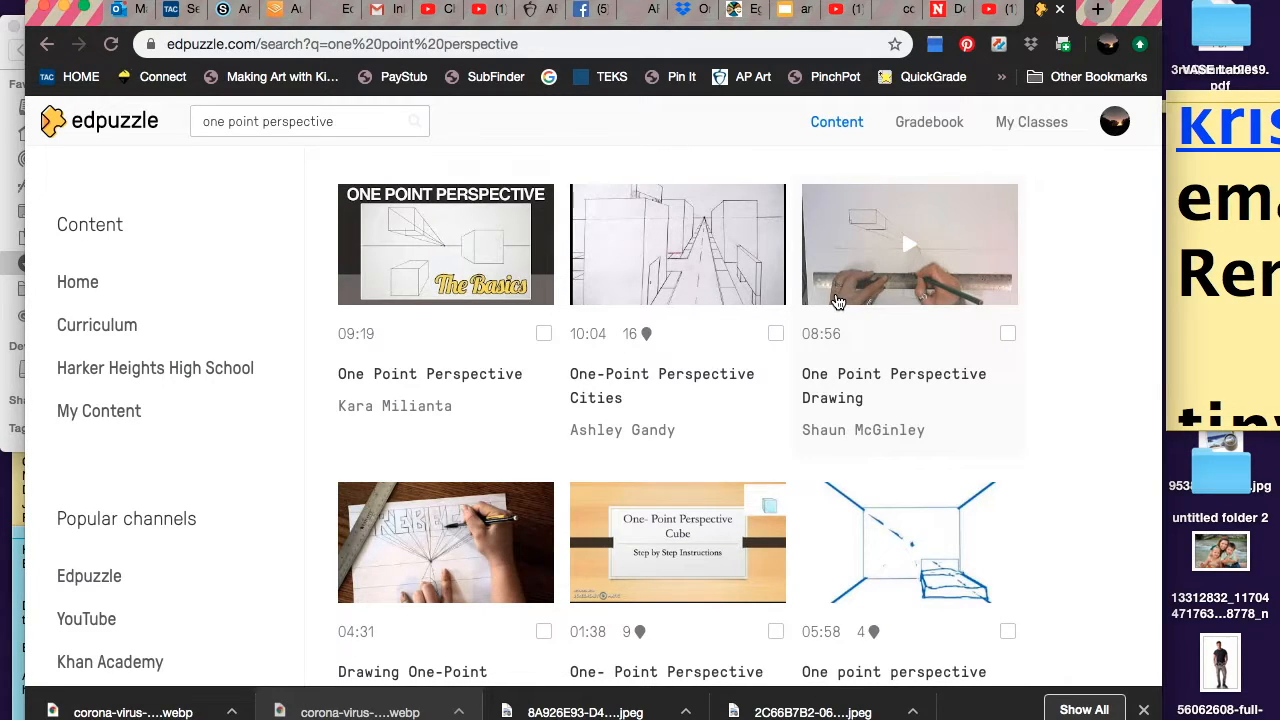
scroll(838, 302, down, 5)
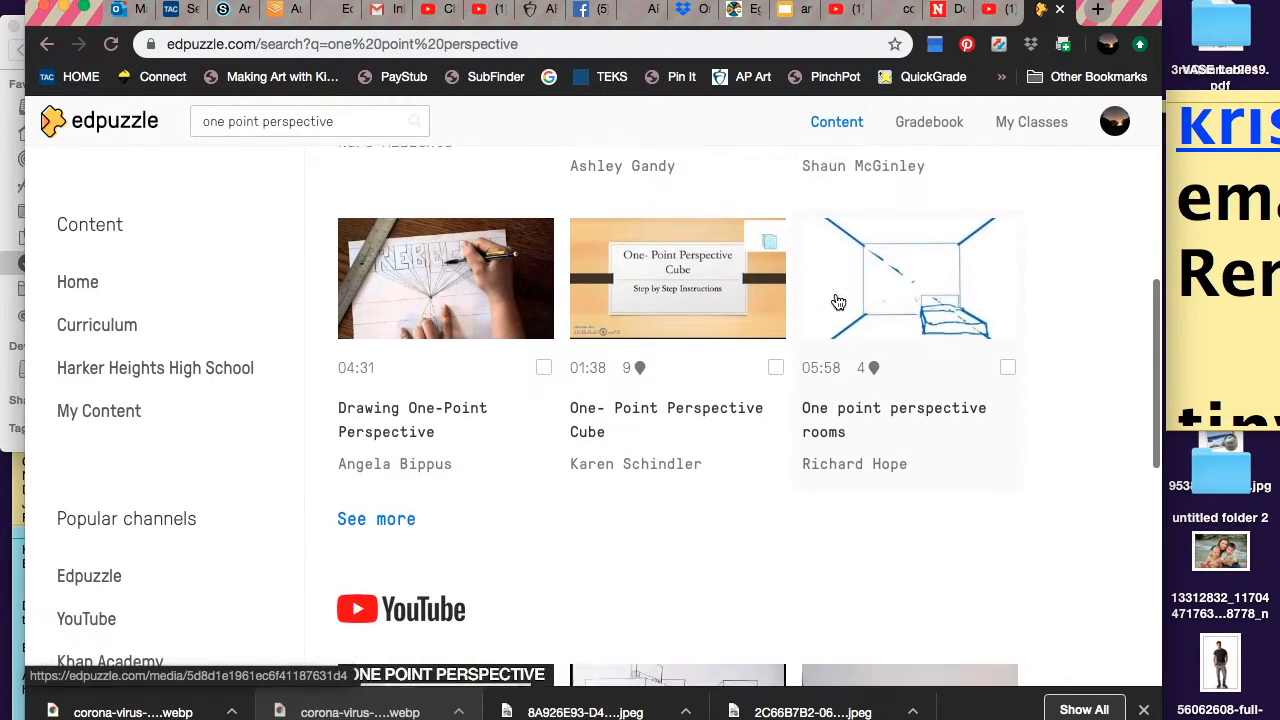
scroll(838, 302, down, 7)
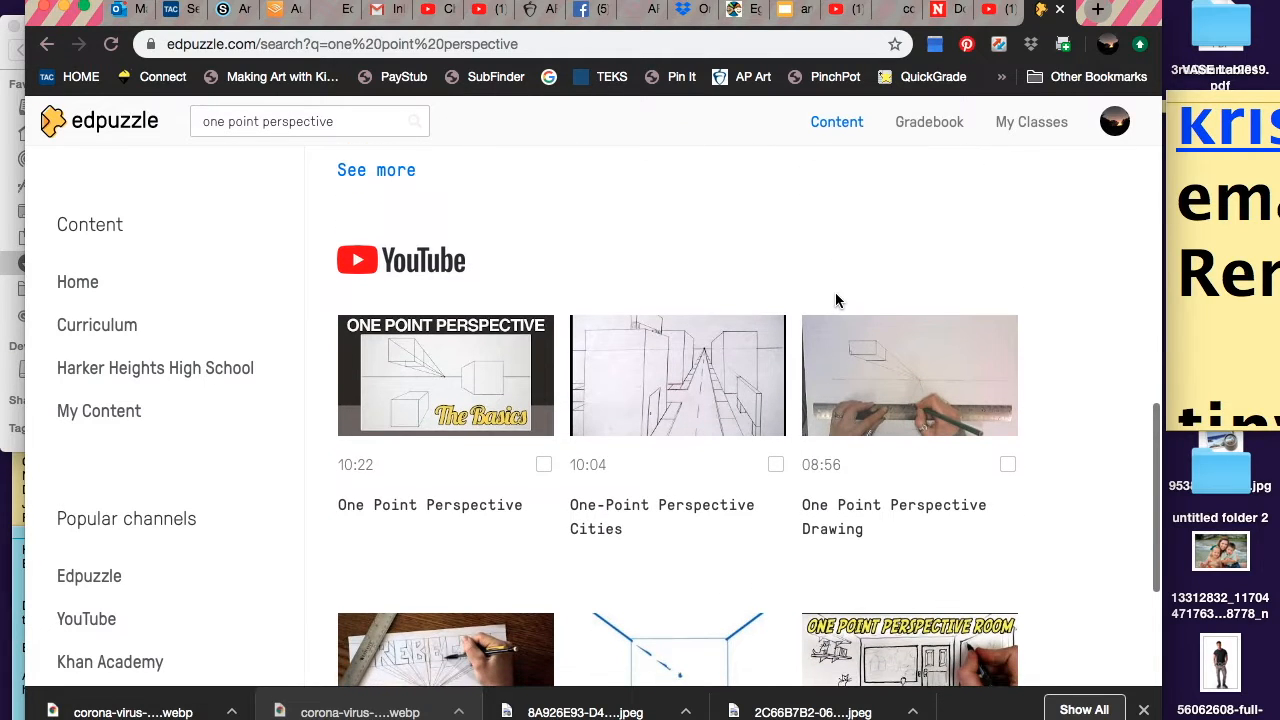
scroll(835, 292, down, 3)
scroll(835, 292, up, 1)
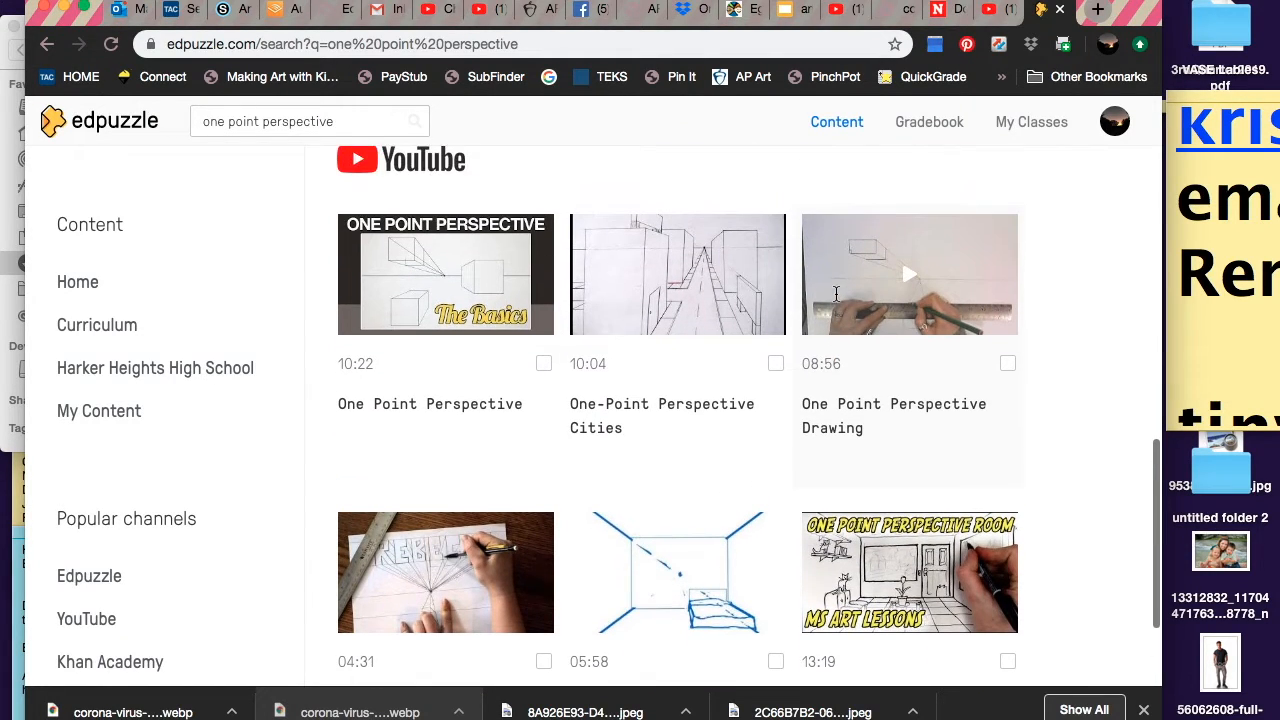
scroll(836, 292, up, 5)
scroll(836, 295, down, 8)
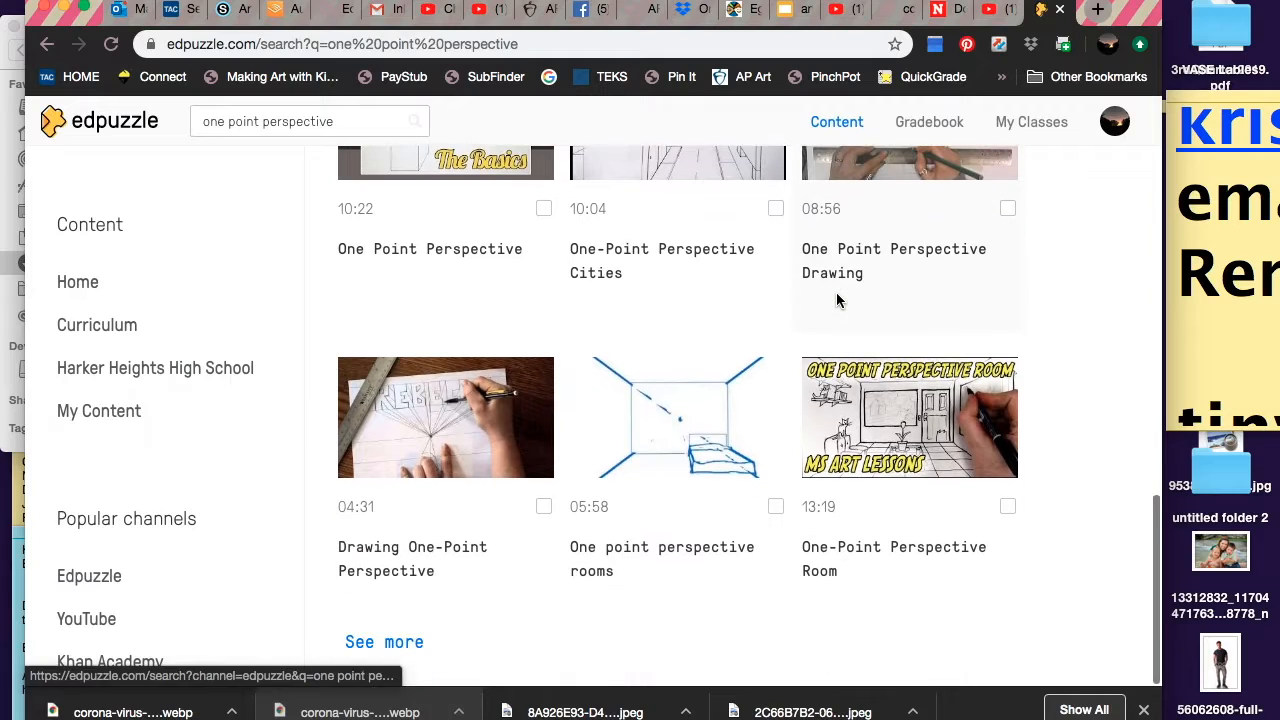
Show more of the YouTube results for one point perspective and look through them.
click(398, 643)
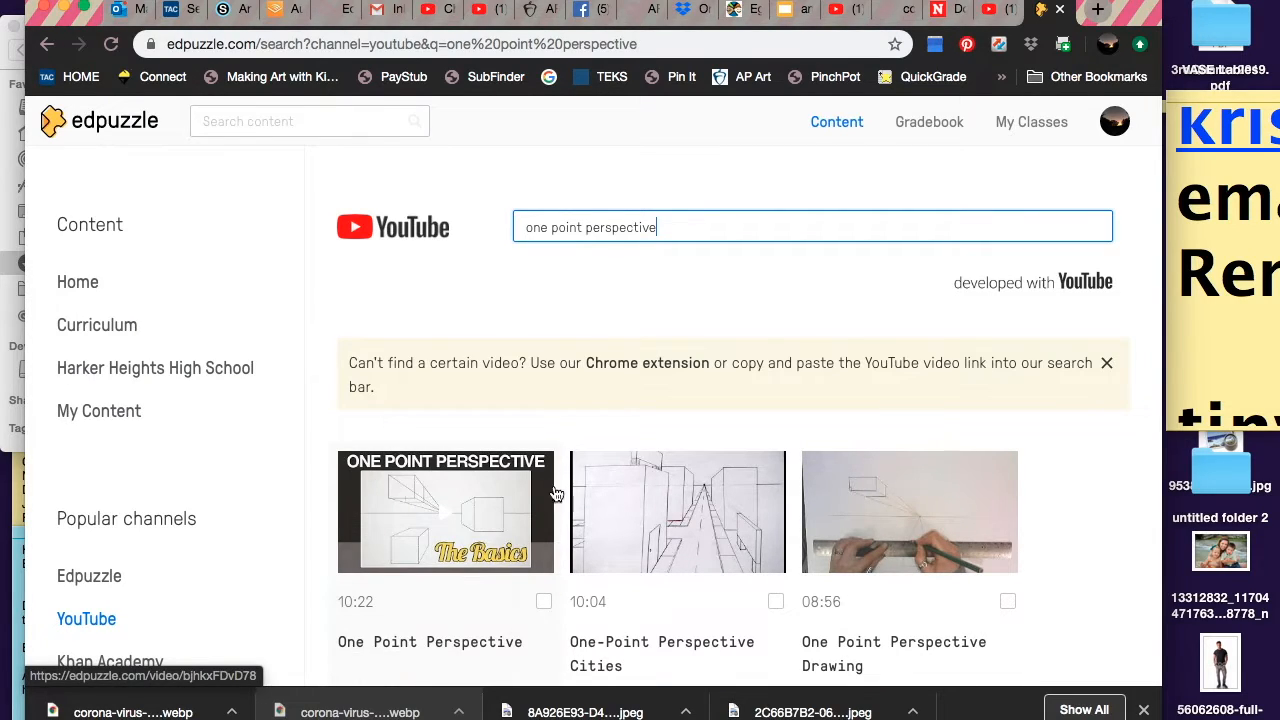
scroll(556, 480, down, 5)
scroll(556, 479, up, 5)
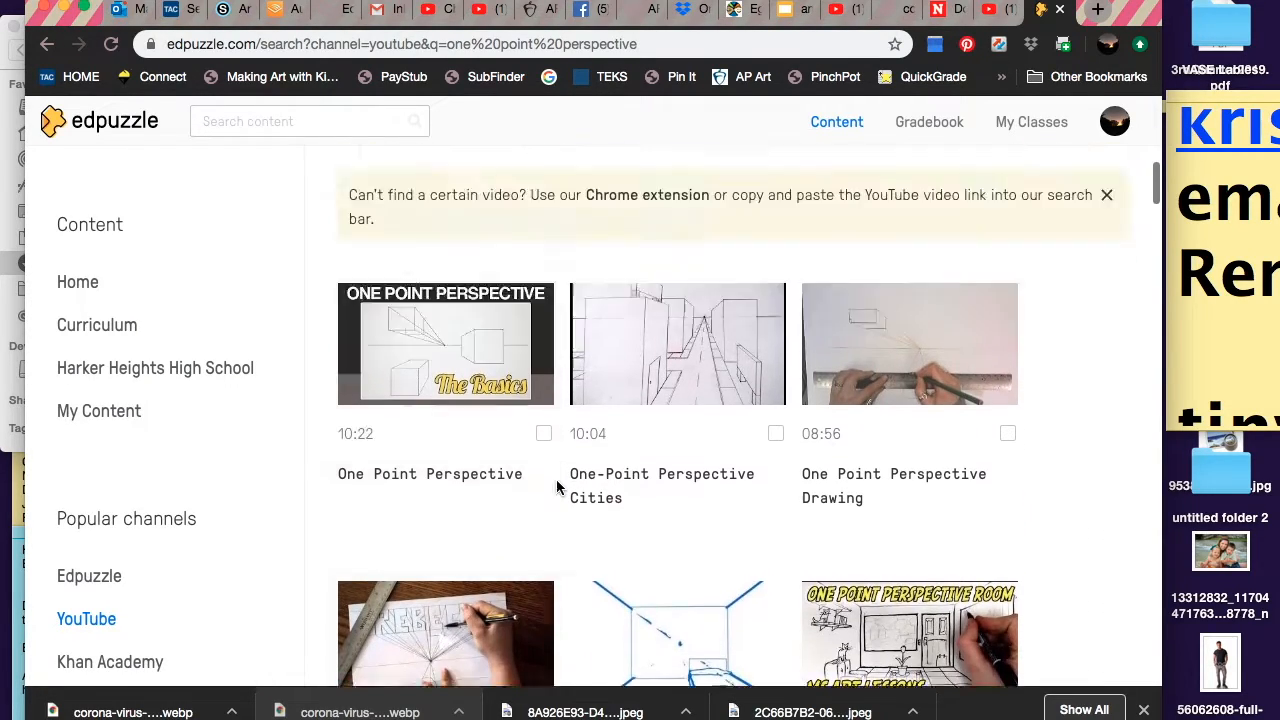
scroll(556, 484, down, 3)
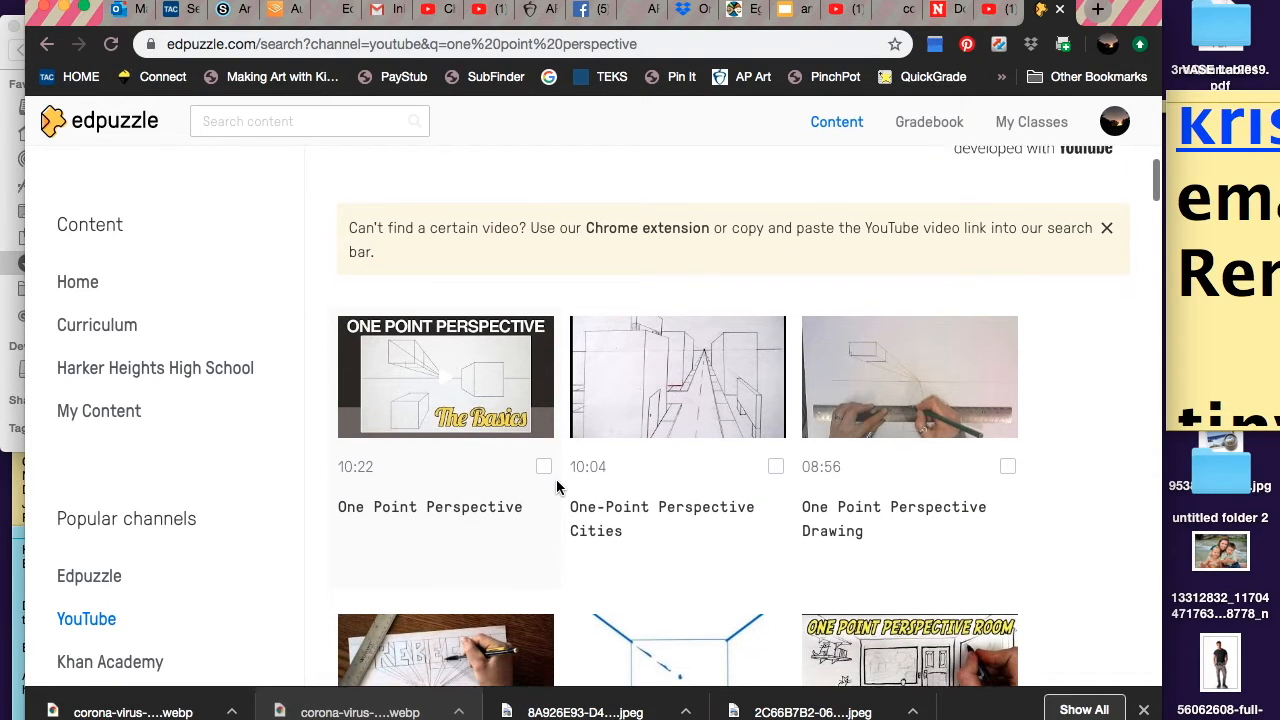
Open the 10:22 One Point Perspective video and look over the versions made by other teachers.
click(455, 368)
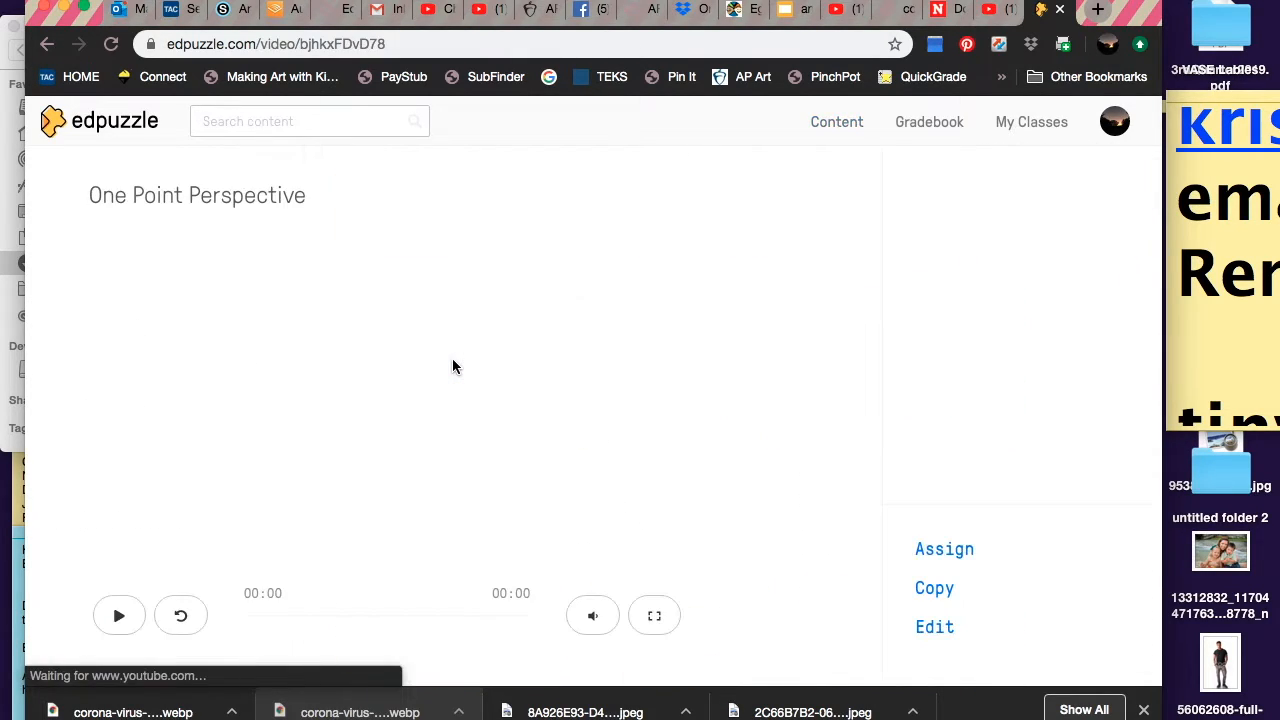
scroll(452, 362, down, 5)
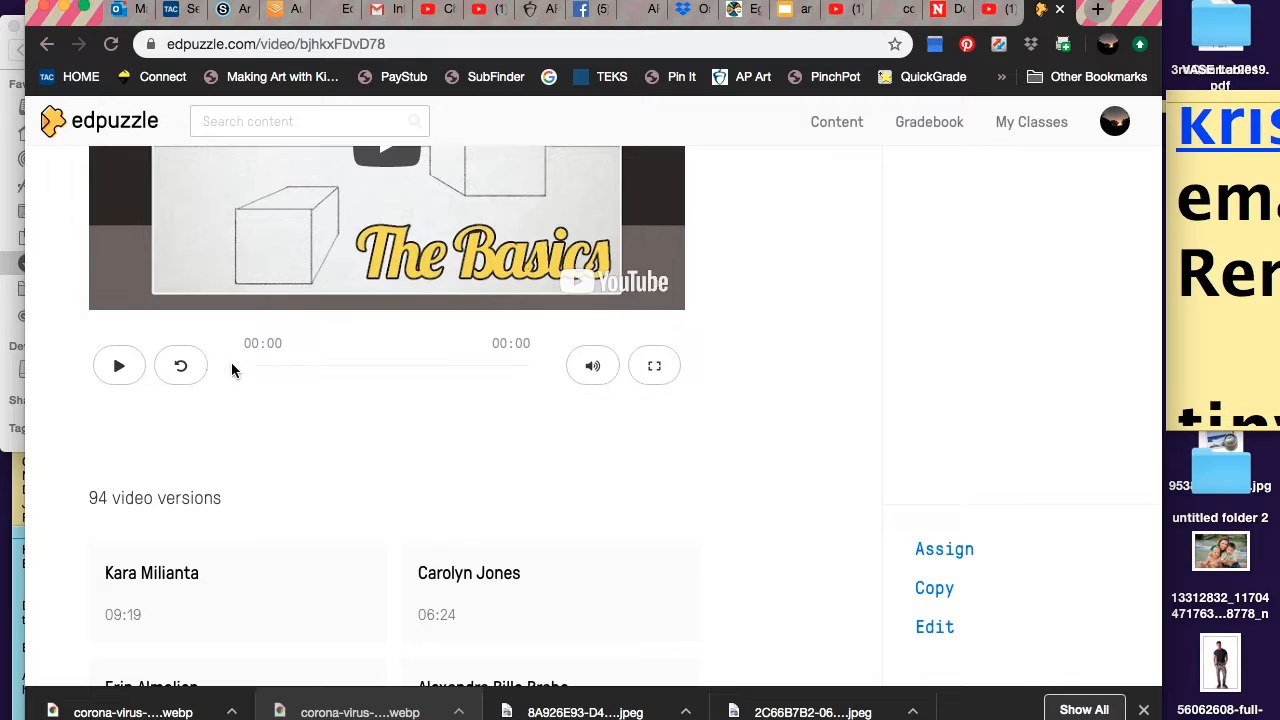
scroll(353, 492, down, 4)
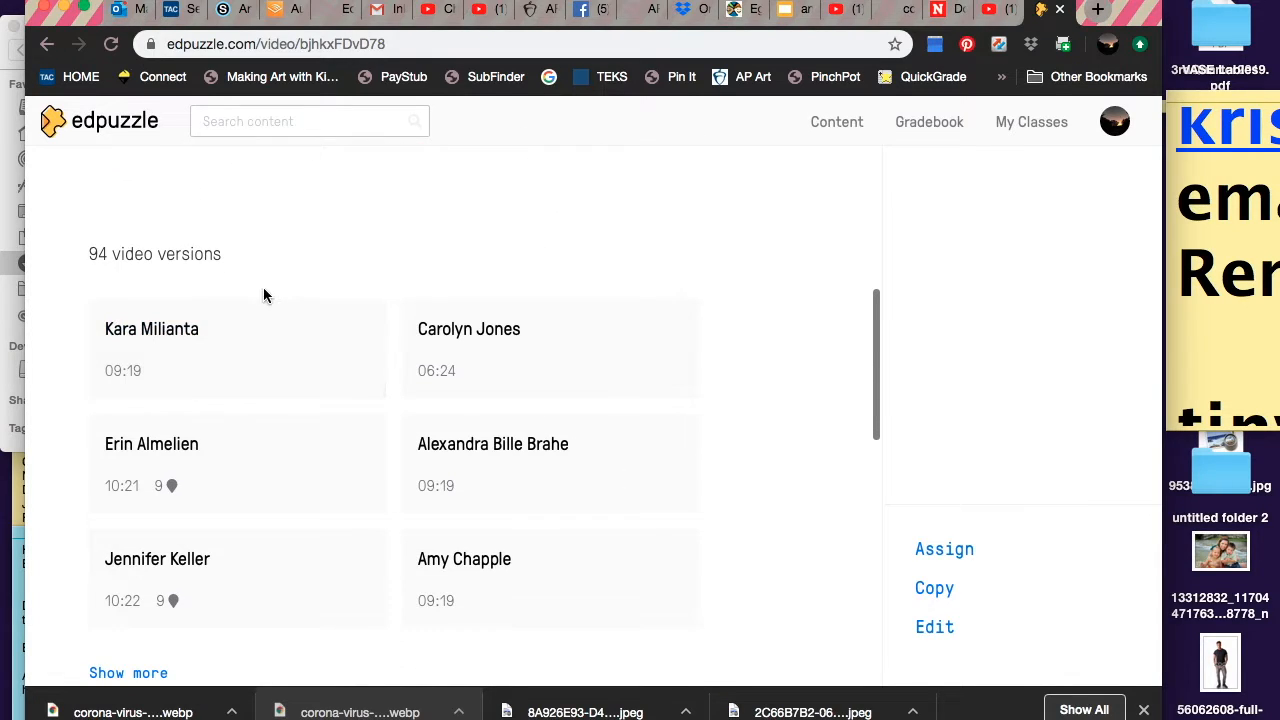
scroll(160, 285, up, 5)
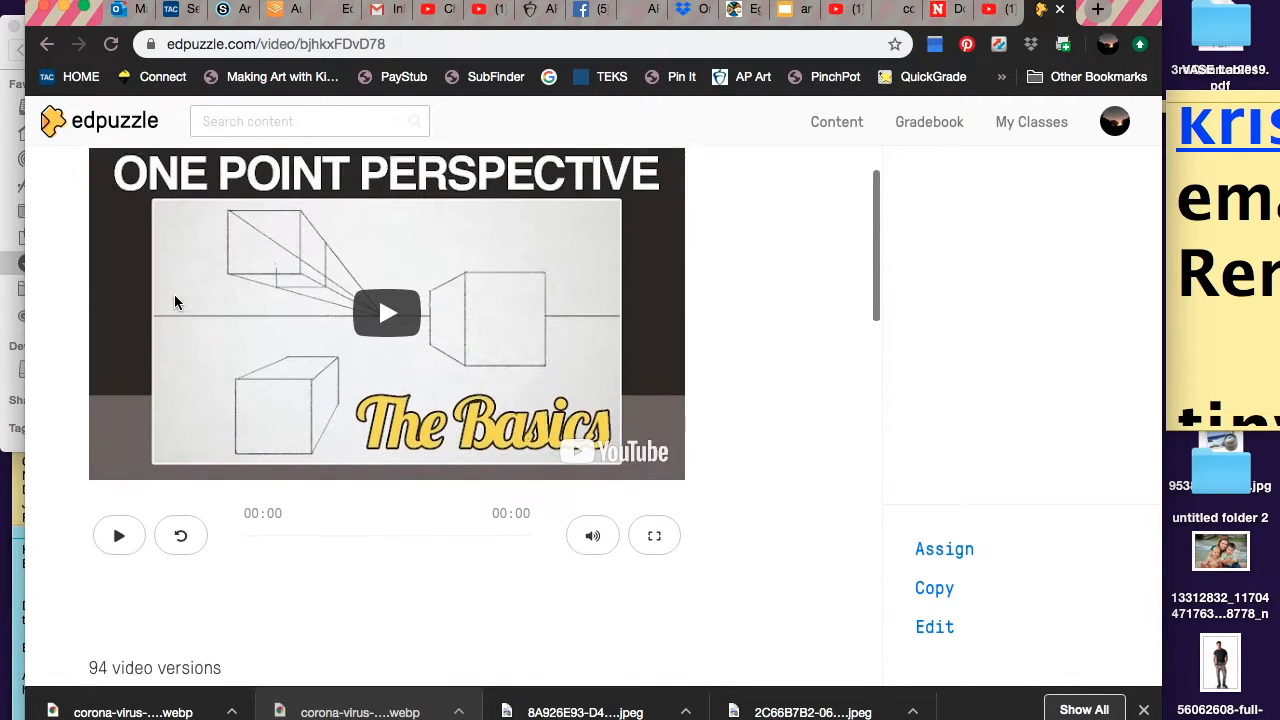
Look through the other teachers' versions of the One Point Perspective video and show more of them.
scroll(174, 300, down, 3)
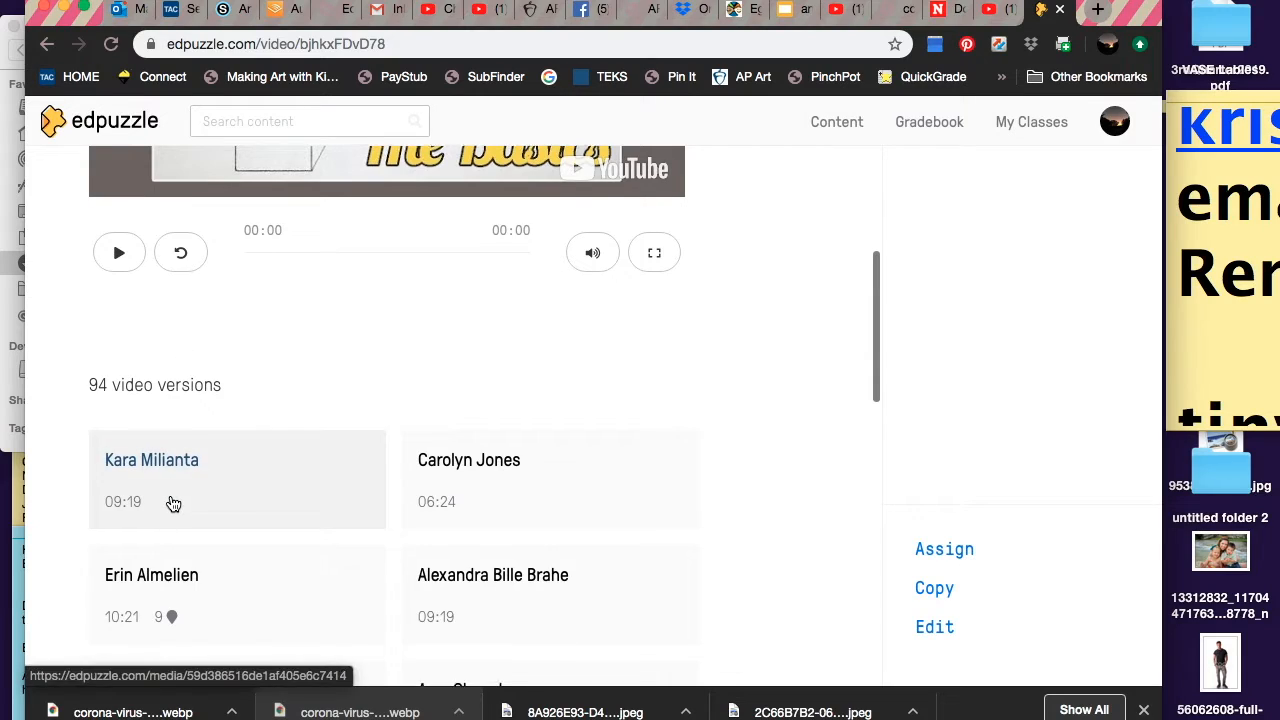
scroll(171, 500, down, 2)
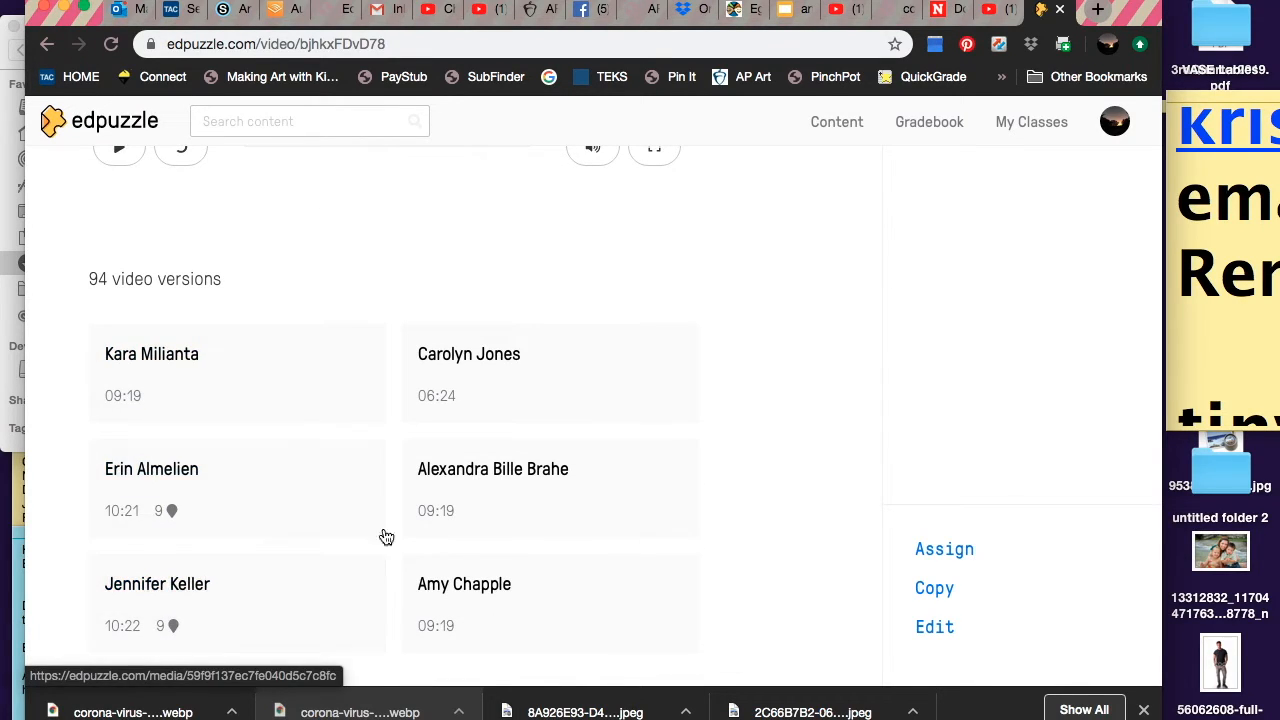
scroll(388, 524, down, 3)
scroll(388, 524, up, 1)
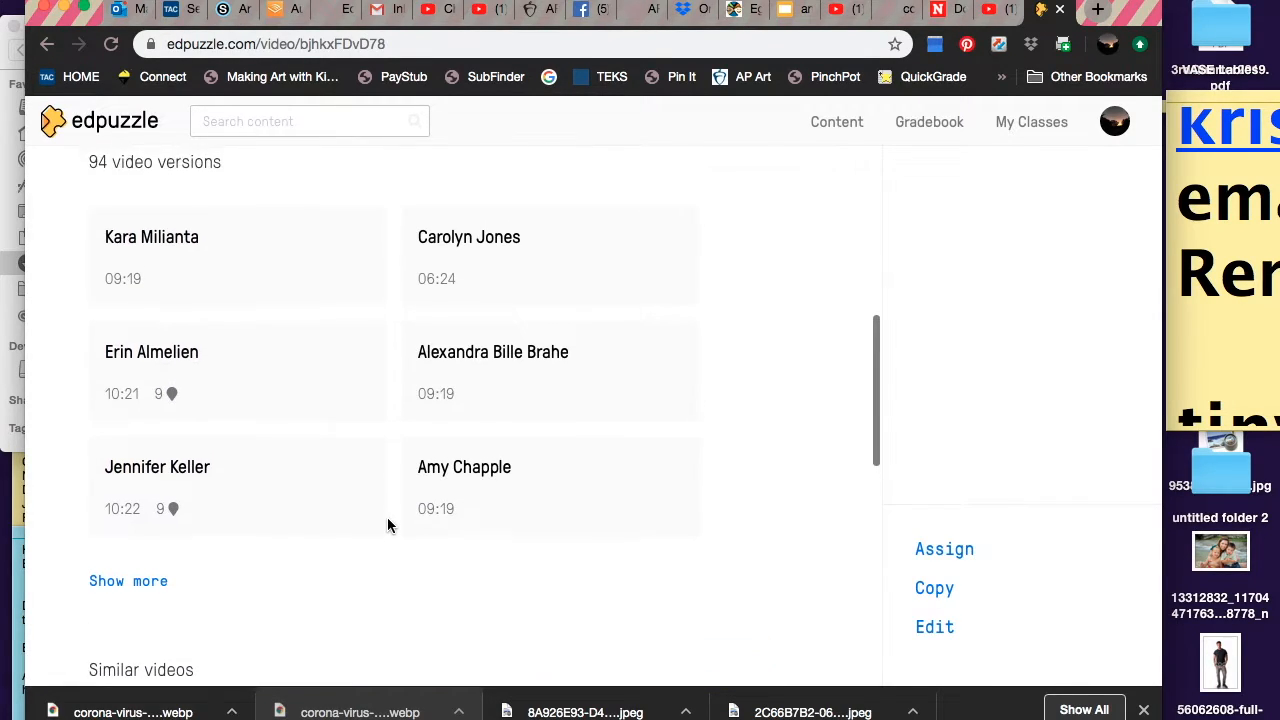
scroll(388, 524, down, 1)
click(143, 497)
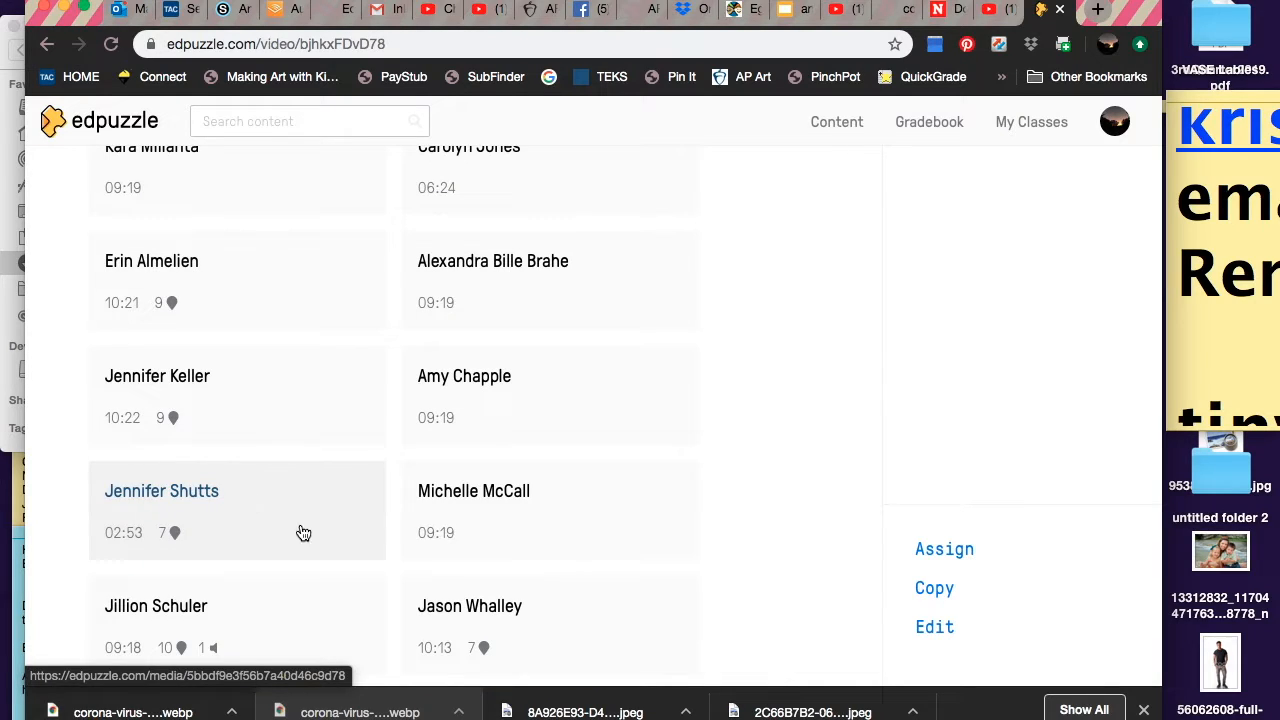
Compare the versions' lengths and question counts, and open the 09:18 version with 10 questions to inspect its first question marker.
mouse_move(173, 429)
scroll(172, 432, up, 2)
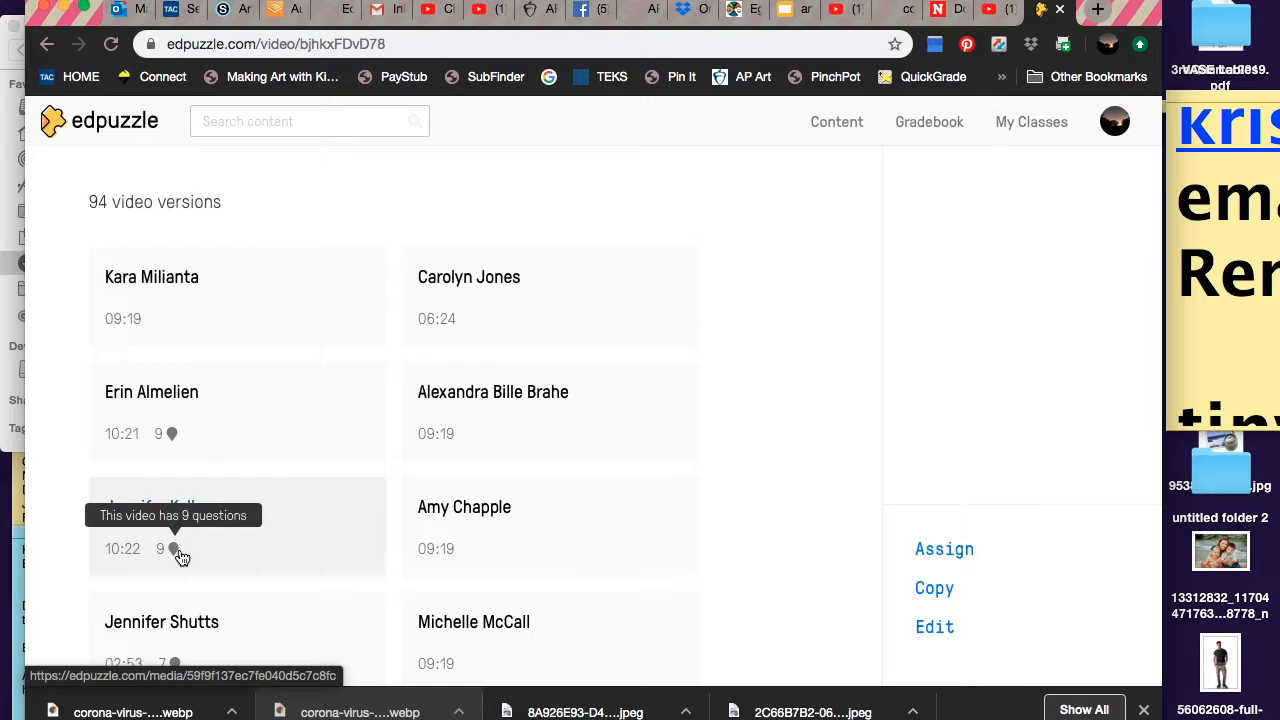
scroll(177, 555, down, 3)
scroll(175, 540, down, 5)
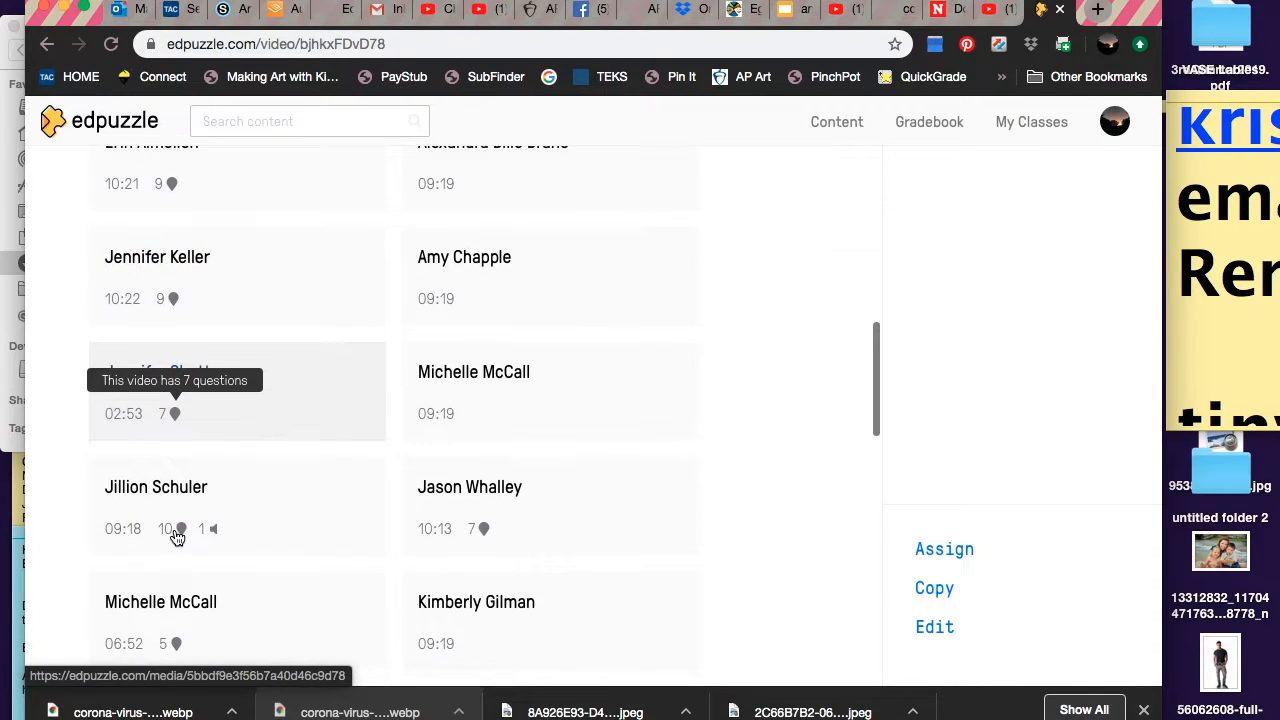
scroll(175, 538, down, 2)
scroll(175, 538, up, 1)
scroll(176, 538, up, 12)
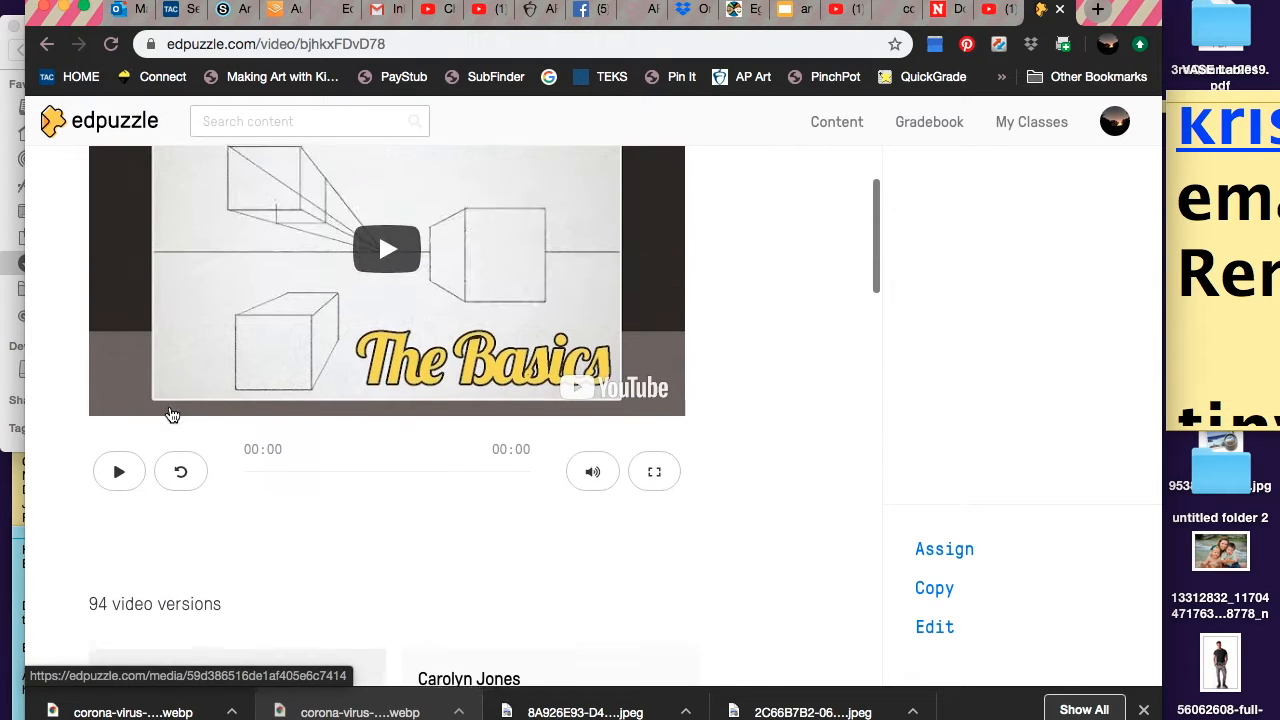
scroll(171, 410, down, 4)
scroll(172, 414, down, 5)
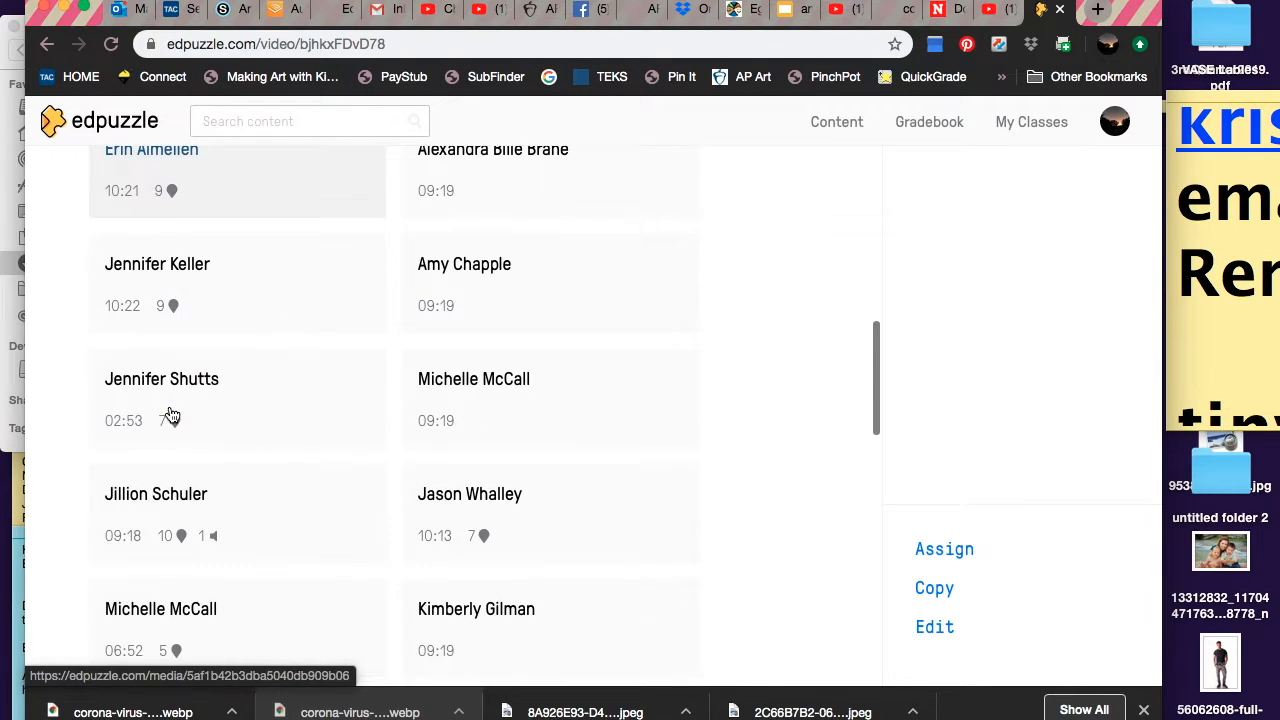
click(140, 511)
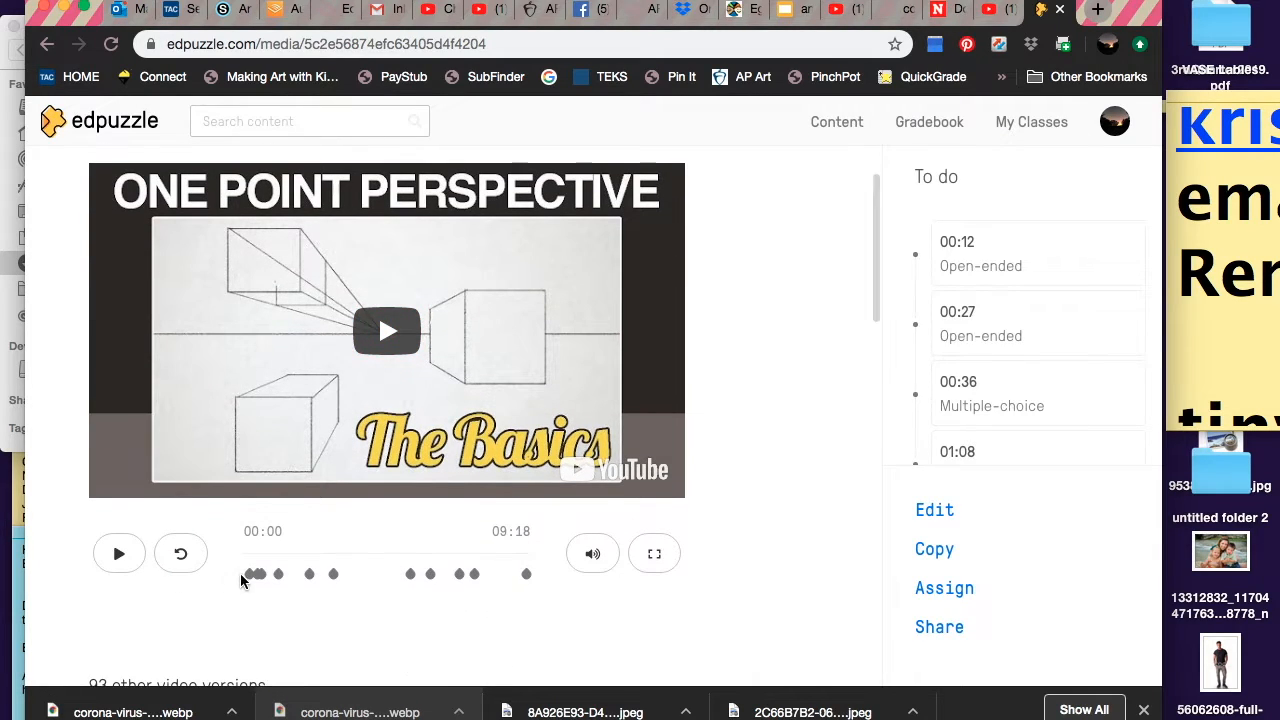
click(250, 575)
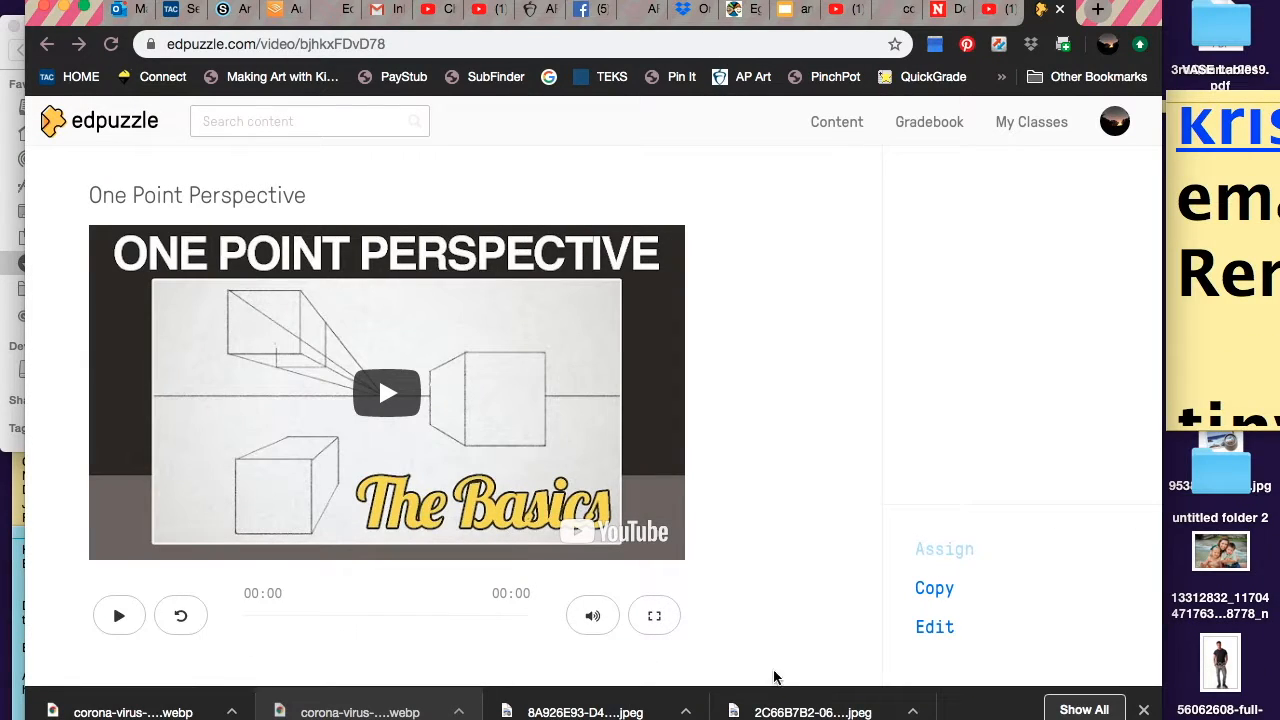
Open the original 10:22 One Point Perspective video for editing and go to its question section.
click(945, 628)
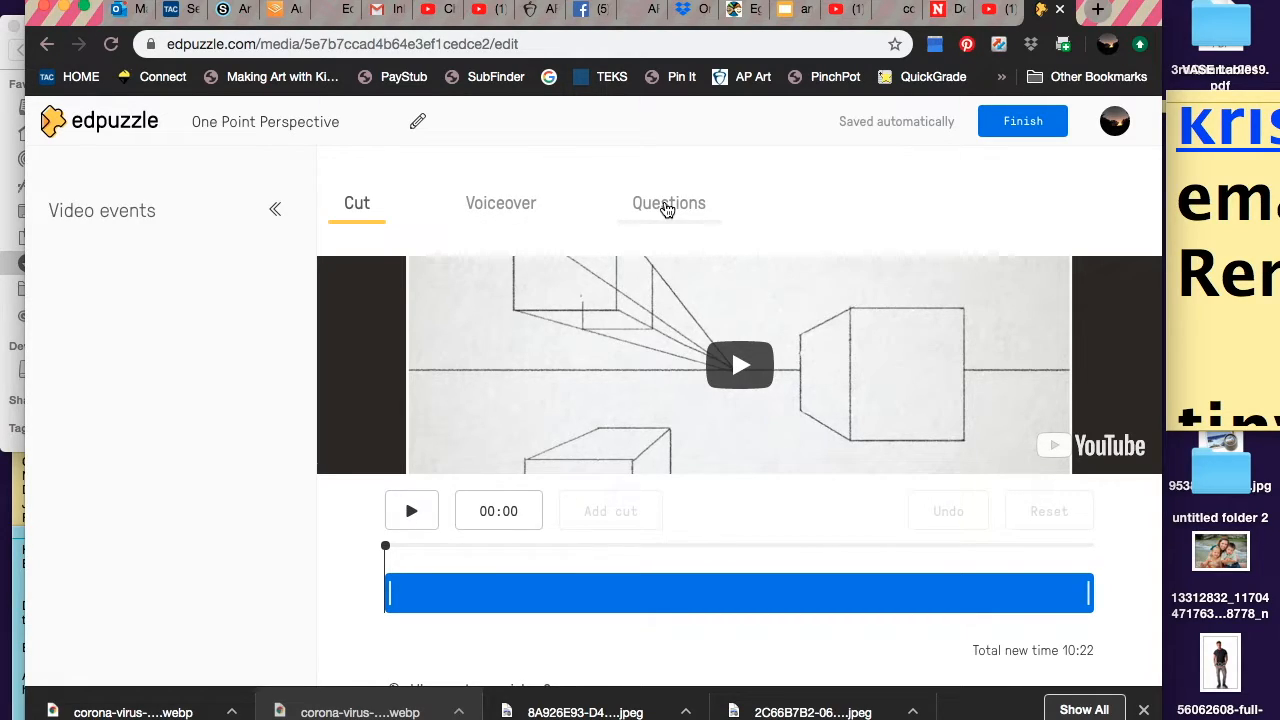
click(666, 205)
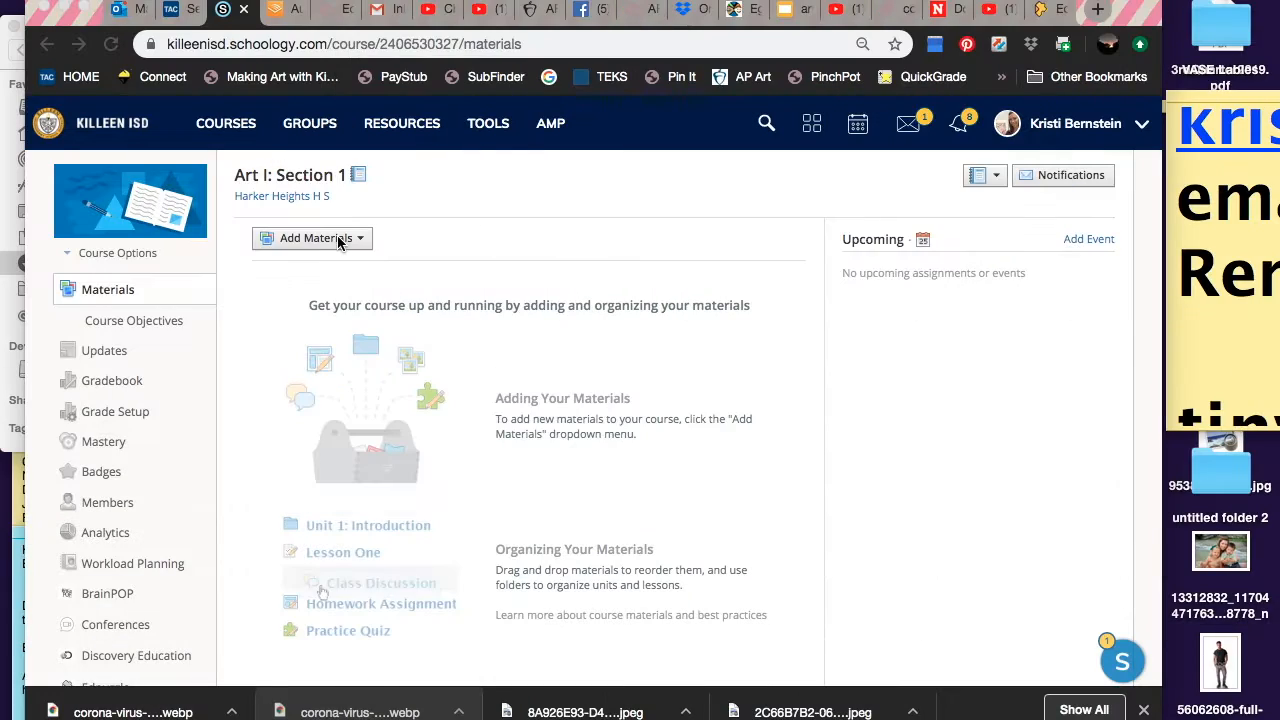
In the Schoology course Art I: Section 1, start adding material from Edpuzzle and look over the available videos.
click(339, 241)
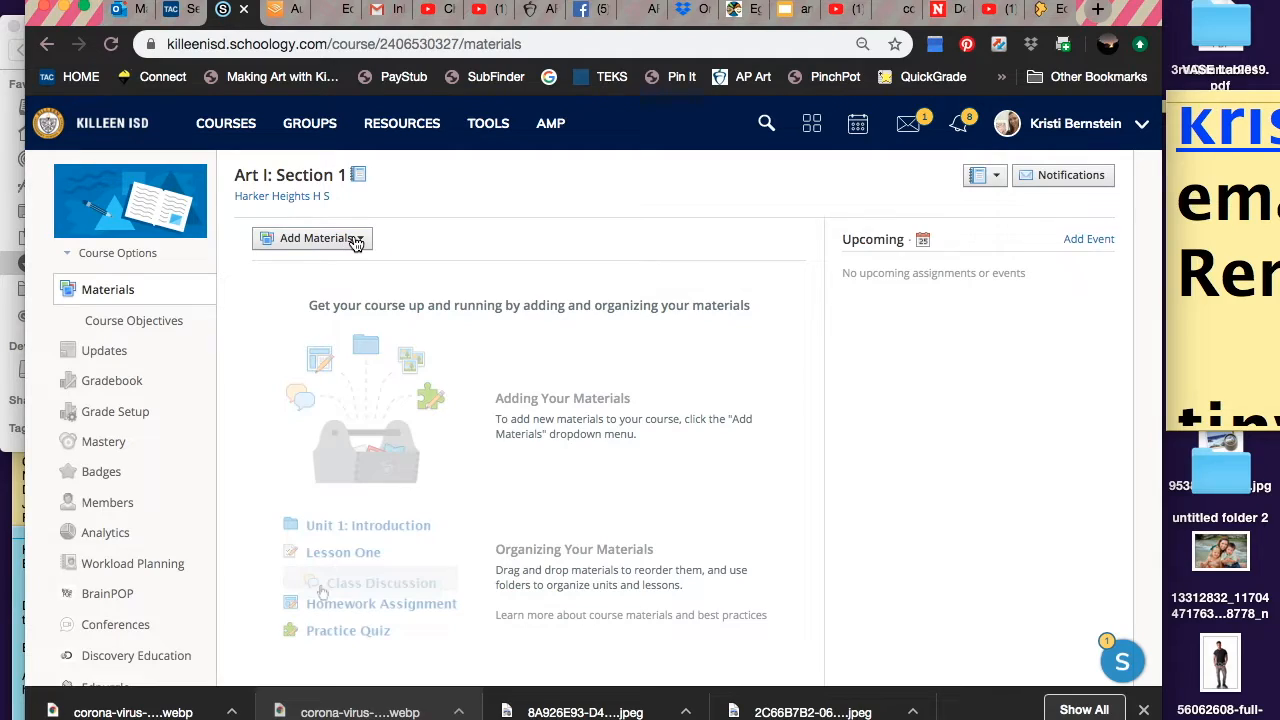
click(355, 242)
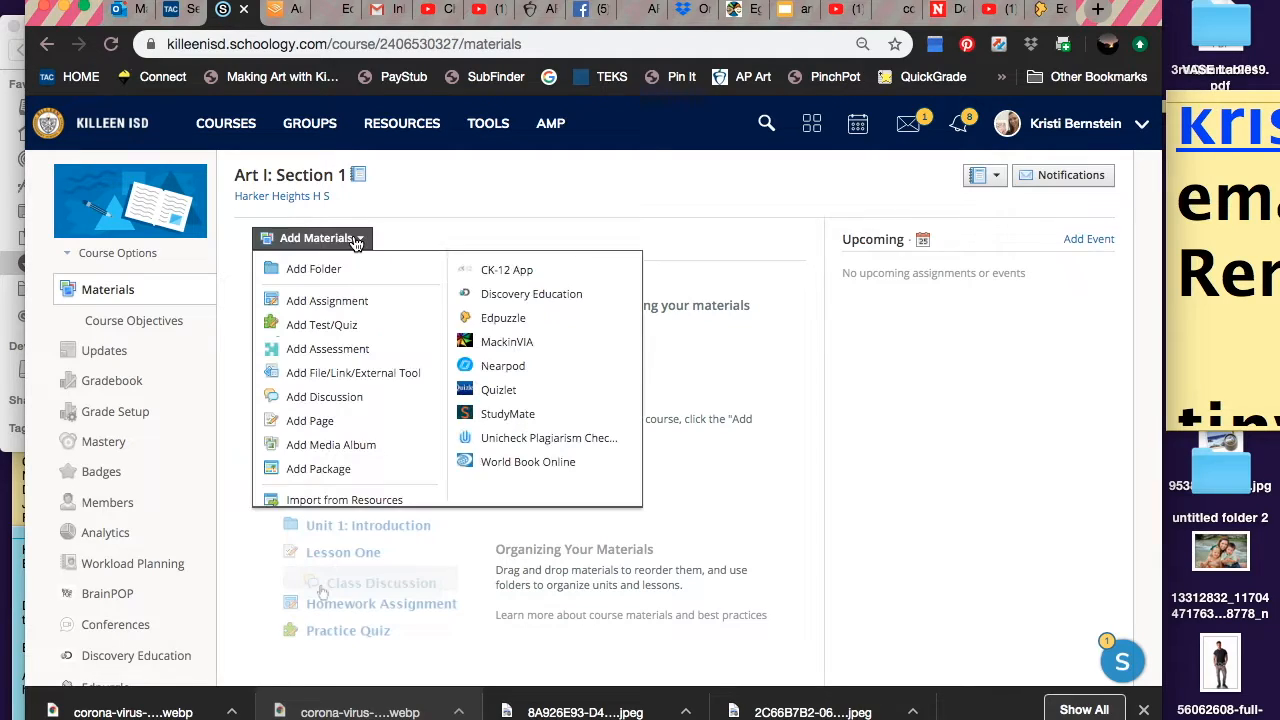
click(495, 325)
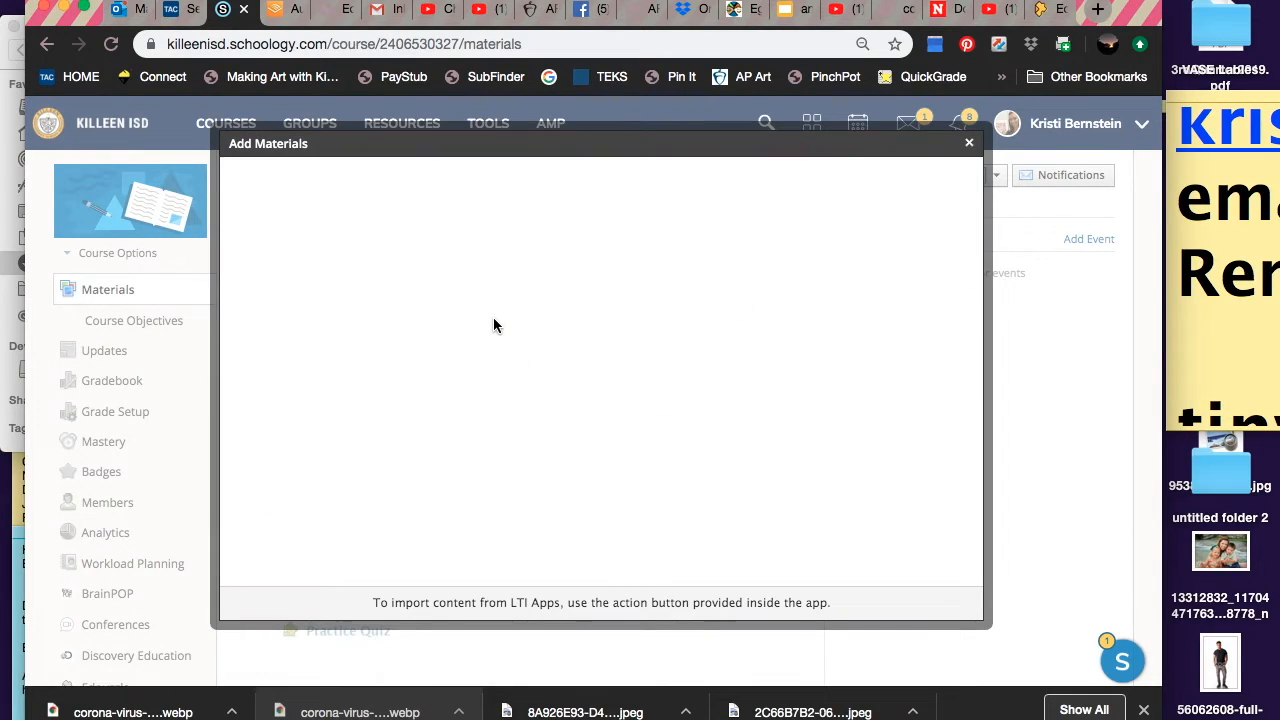
scroll(493, 318, down, 1)
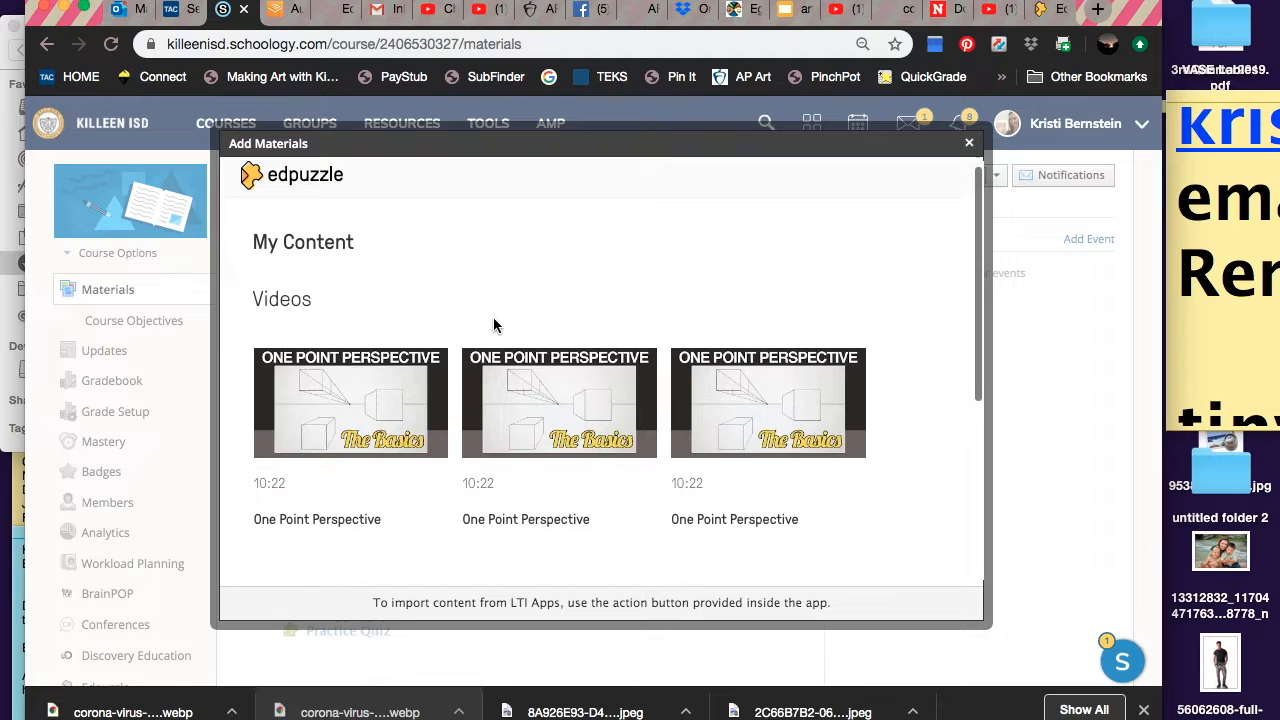
scroll(337, 273, up, 1)
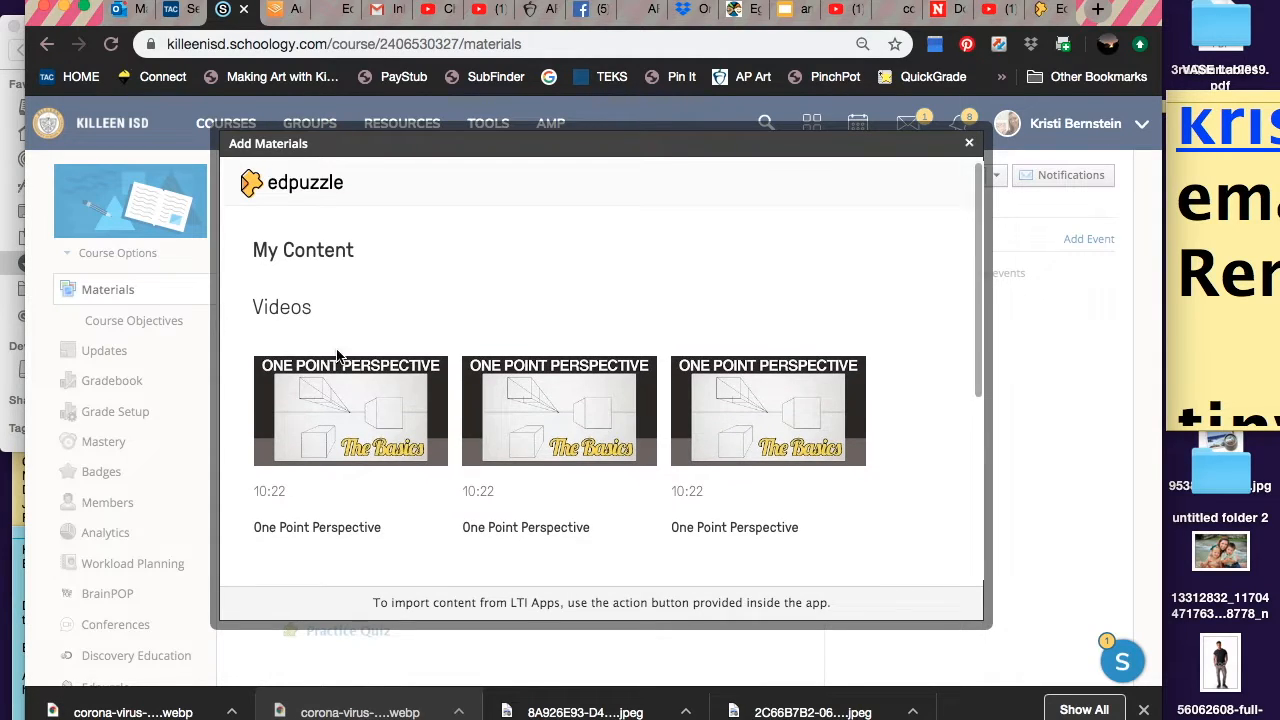
scroll(337, 405, down, 5)
scroll(337, 405, up, 5)
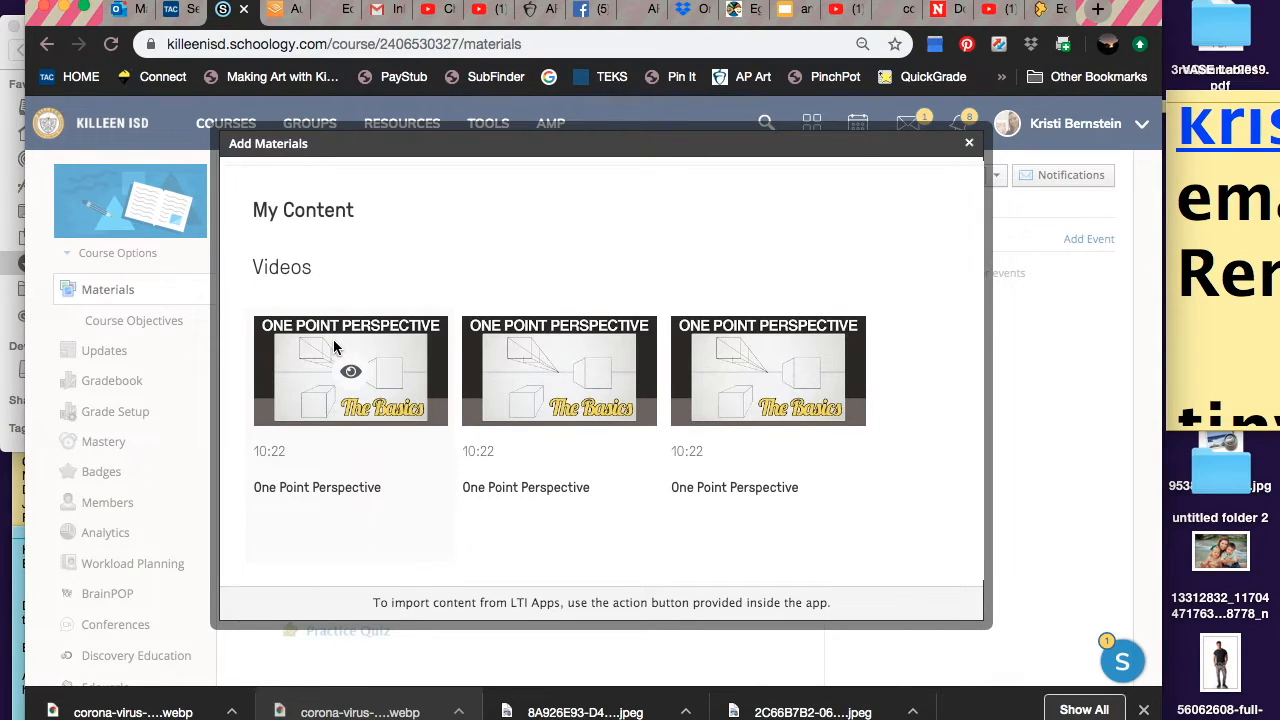
Preview the first and second One Point Perspective videos in the Edpuzzle content and close each preview.
click(352, 375)
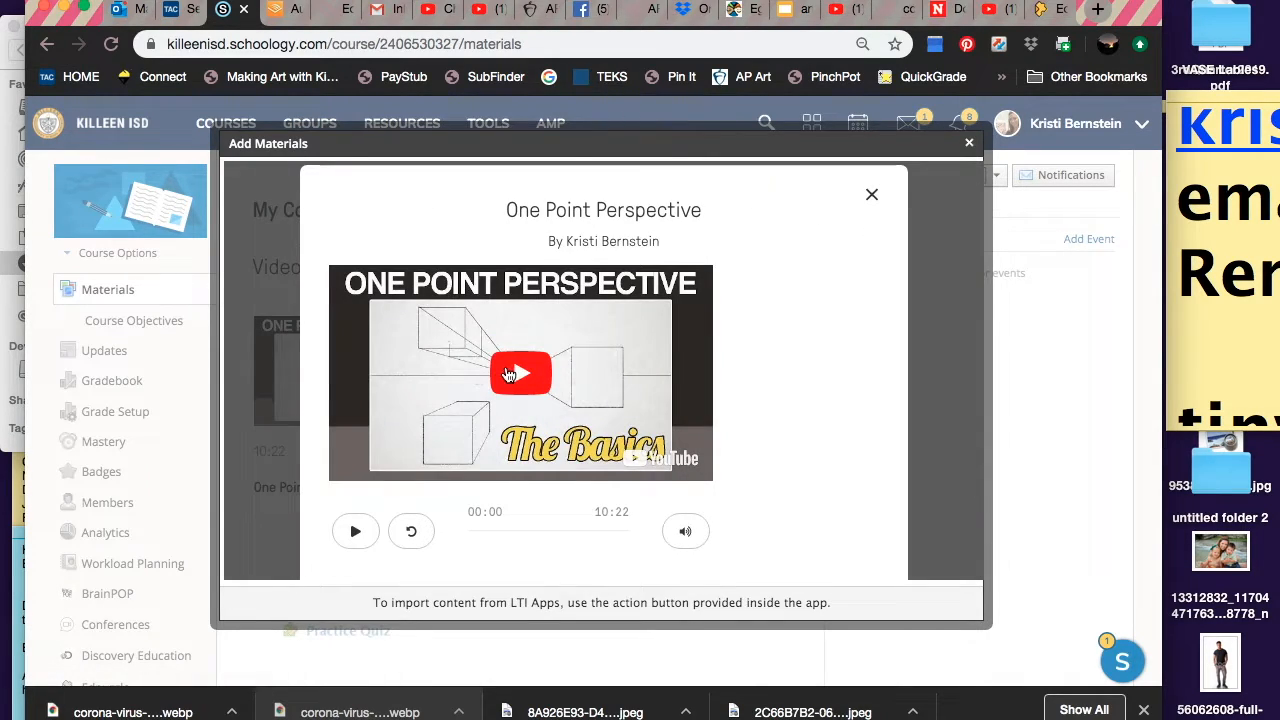
scroll(505, 376, down, 2)
scroll(509, 375, down, 1)
scroll(509, 375, up, 1)
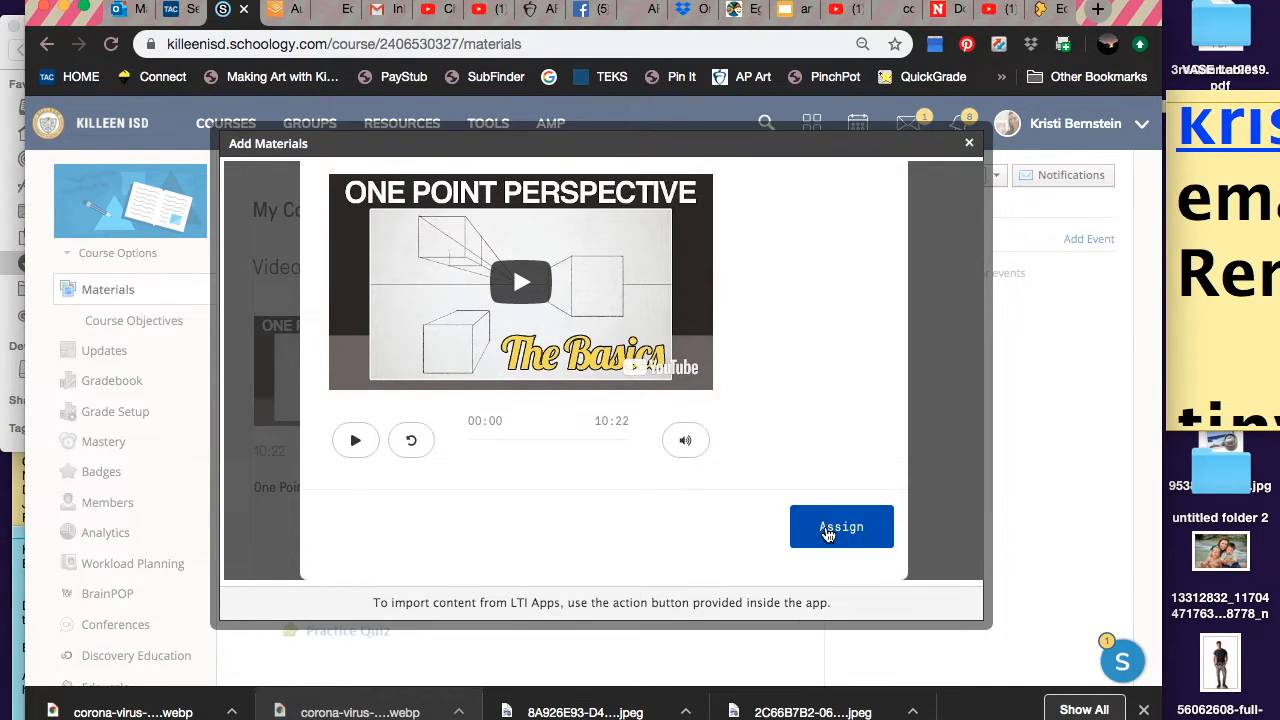
scroll(634, 463, up, 3)
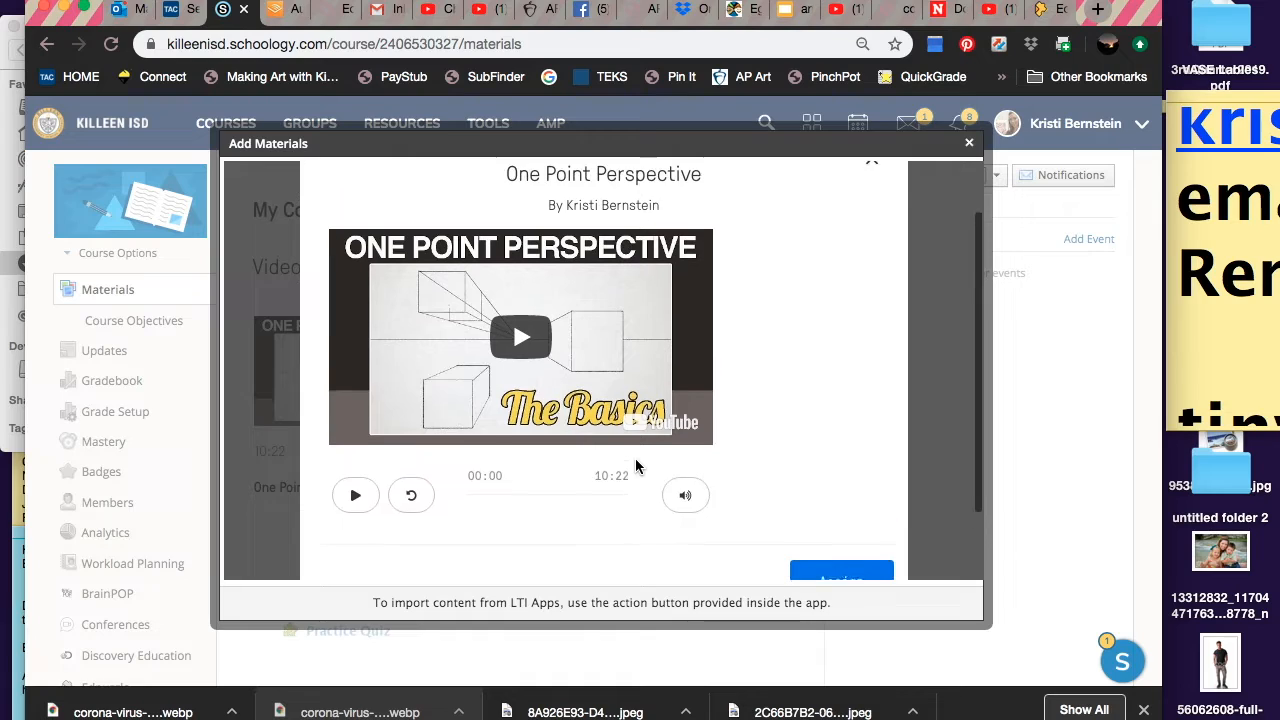
click(873, 229)
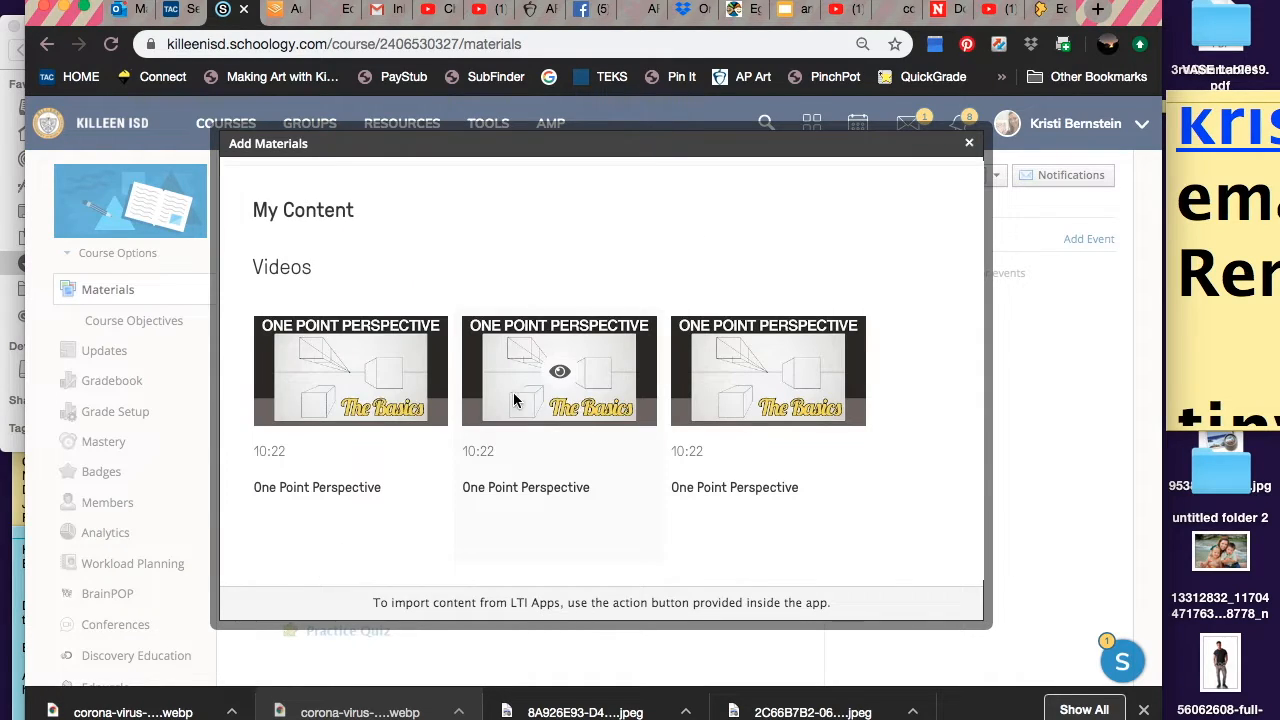
click(563, 378)
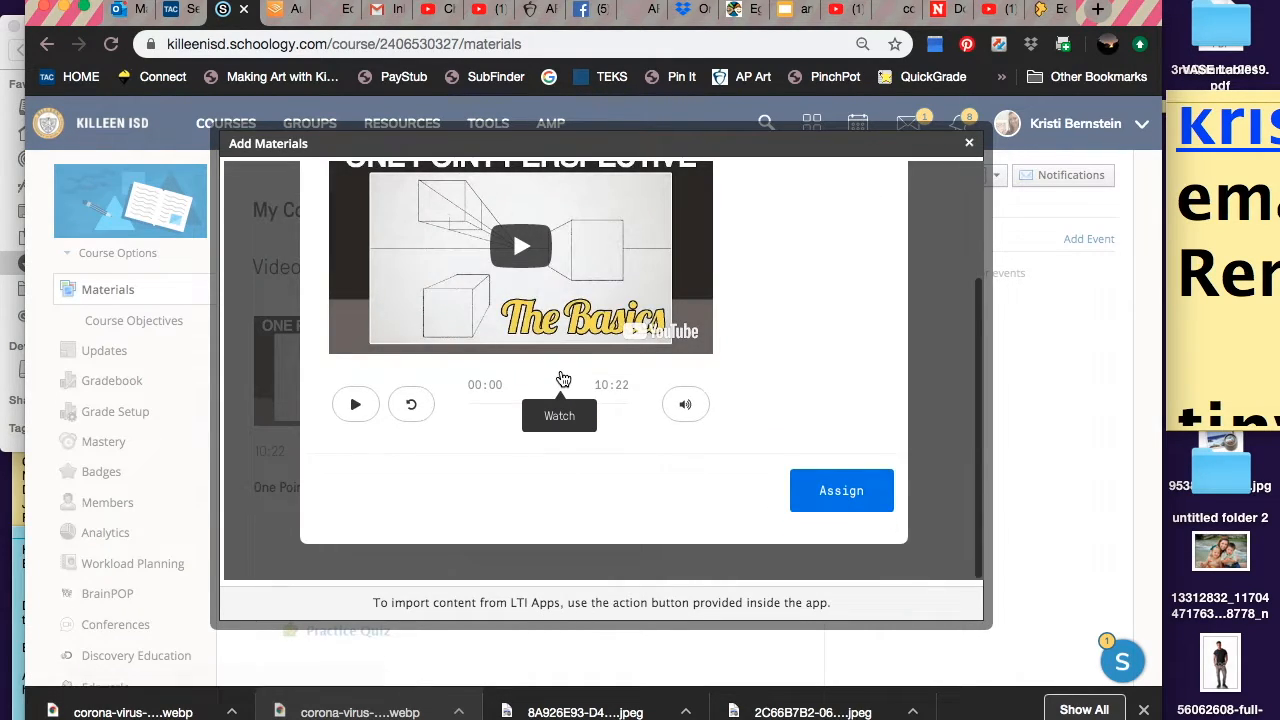
click(872, 194)
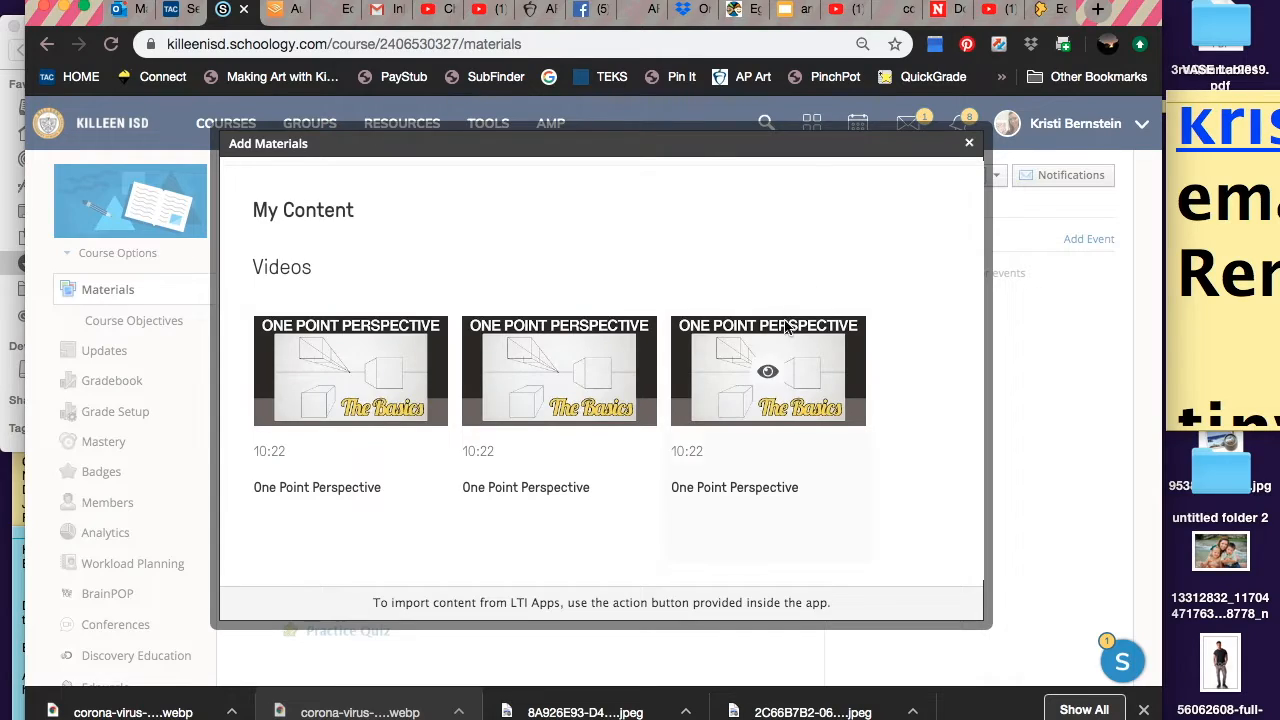
Assign the third One Point Perspective video to Art I: Section 1.
click(770, 374)
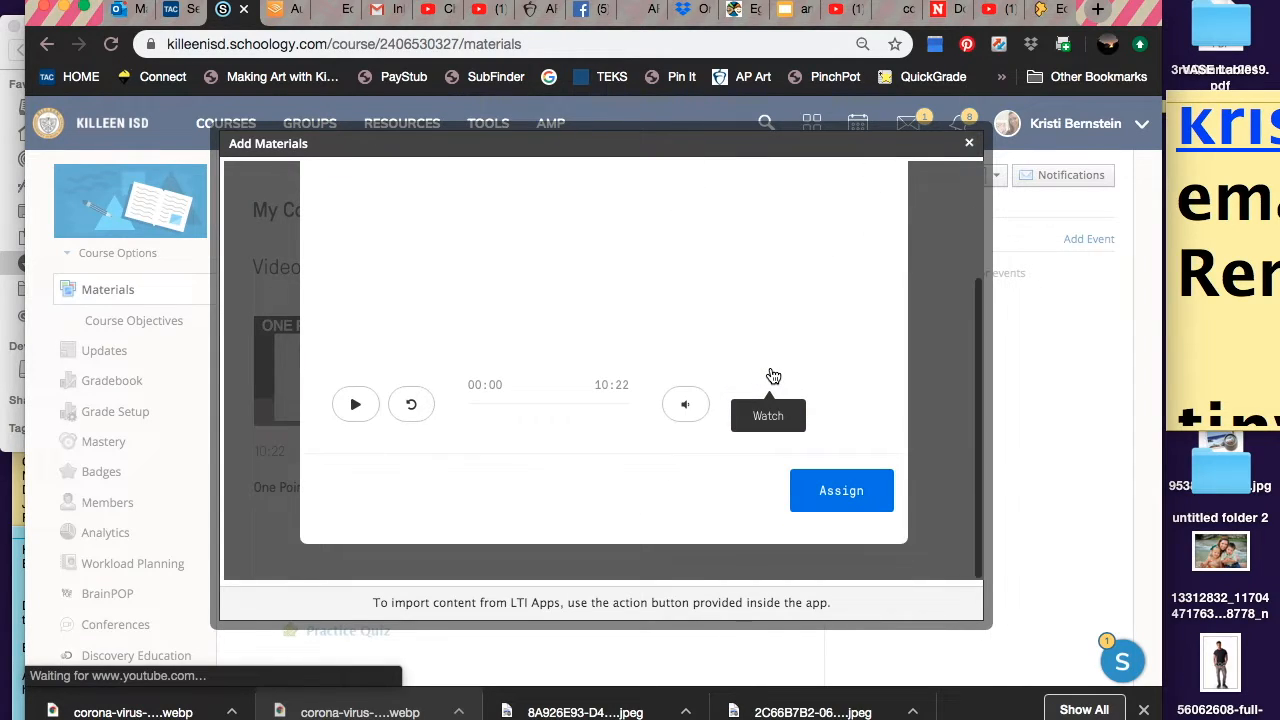
scroll(800, 440, down, 1)
click(840, 542)
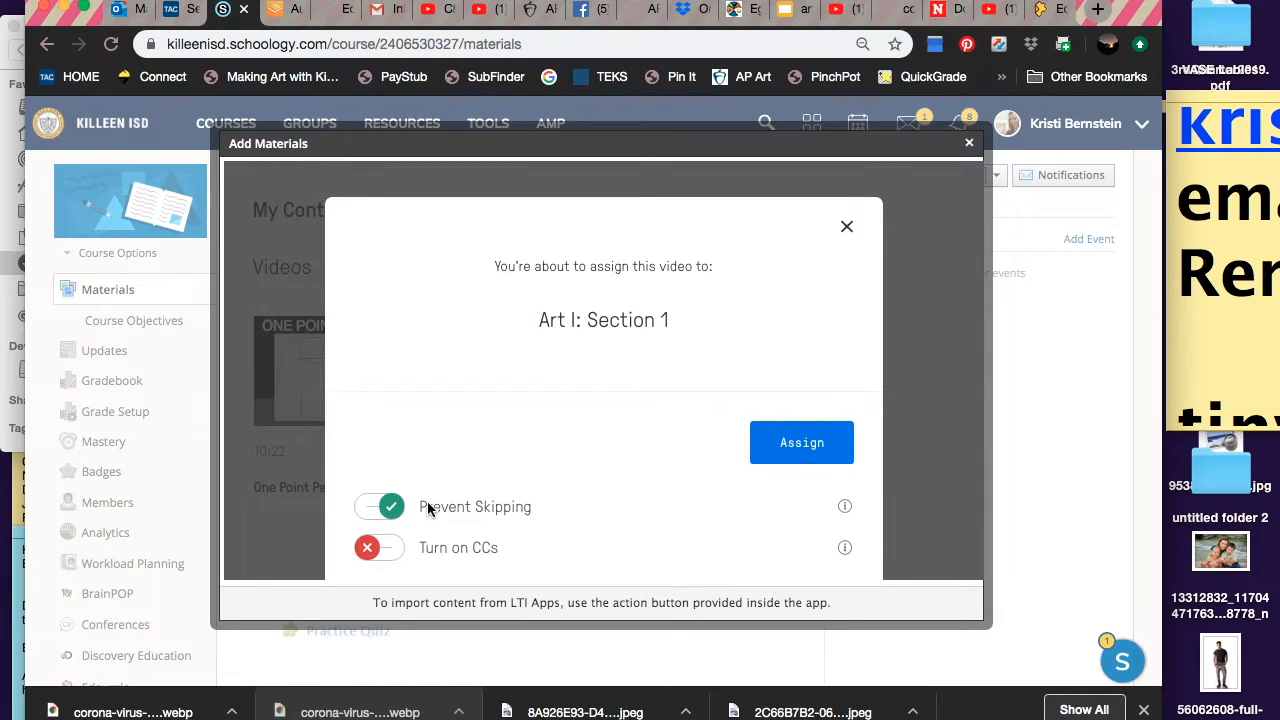
scroll(425, 495, down, 2)
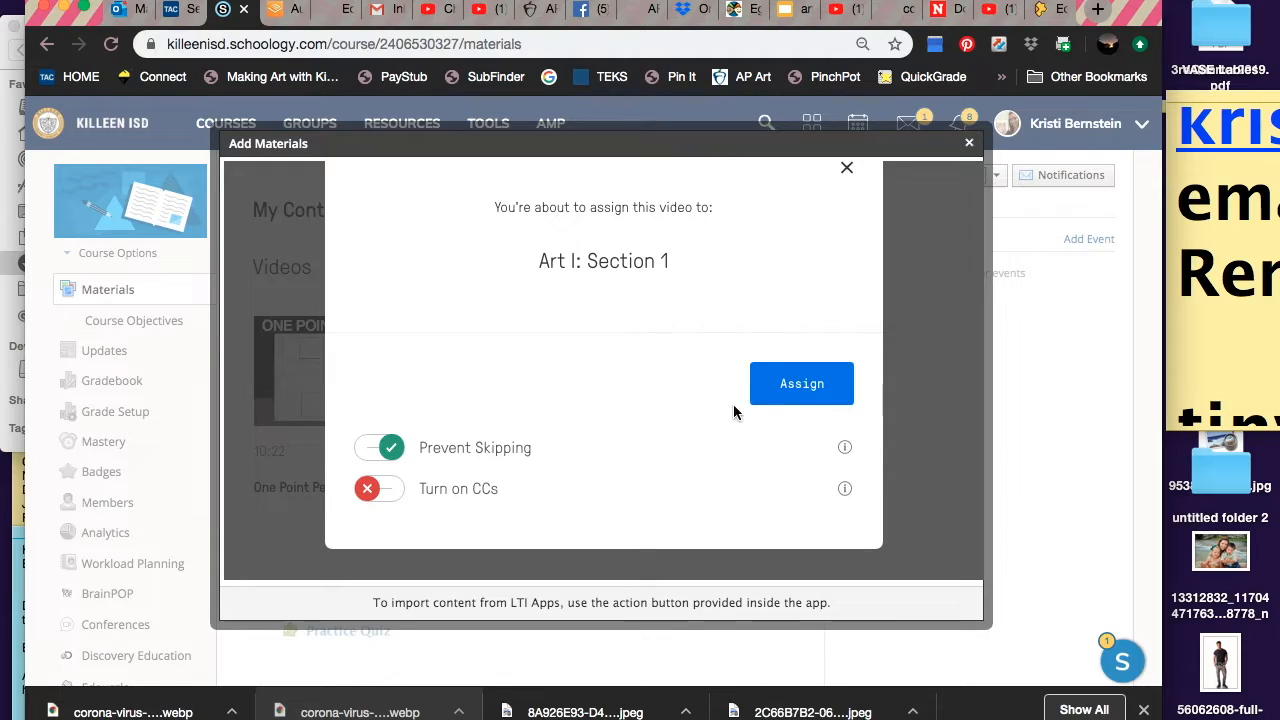
click(797, 388)
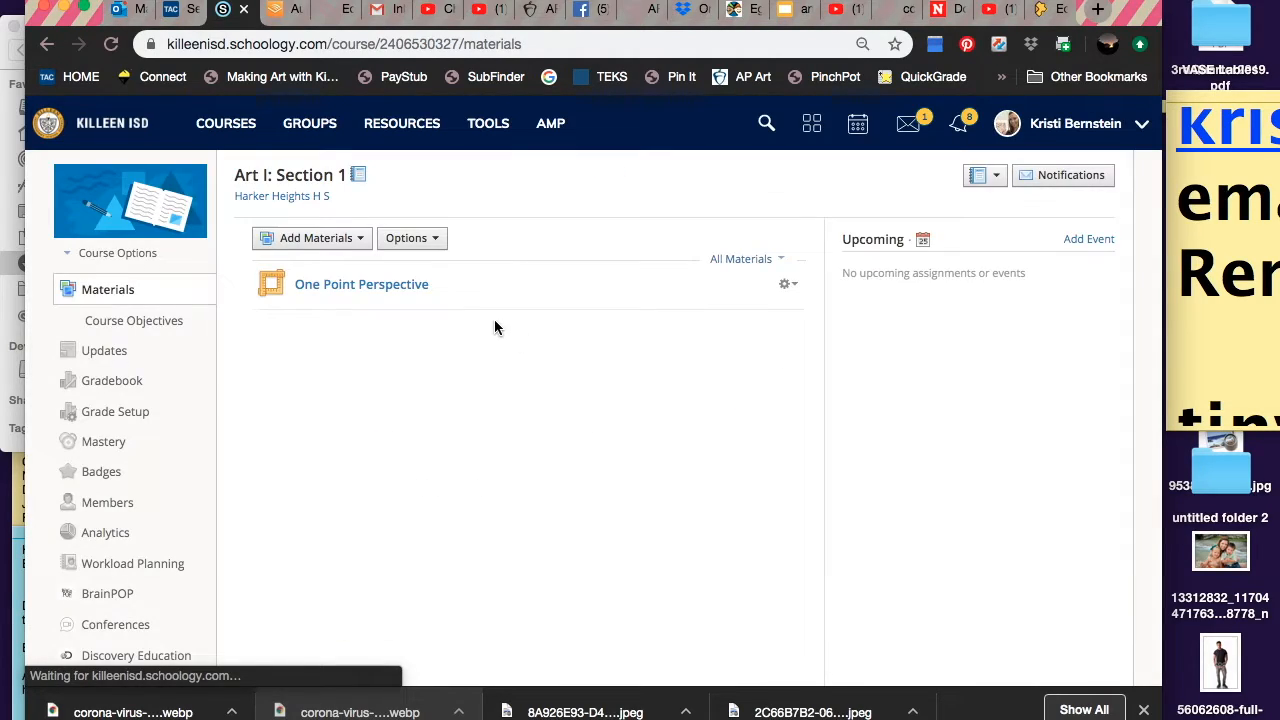
Try out grading for the One Point Perspective material, look over its due date, category and period options, and discard the changes.
click(788, 284)
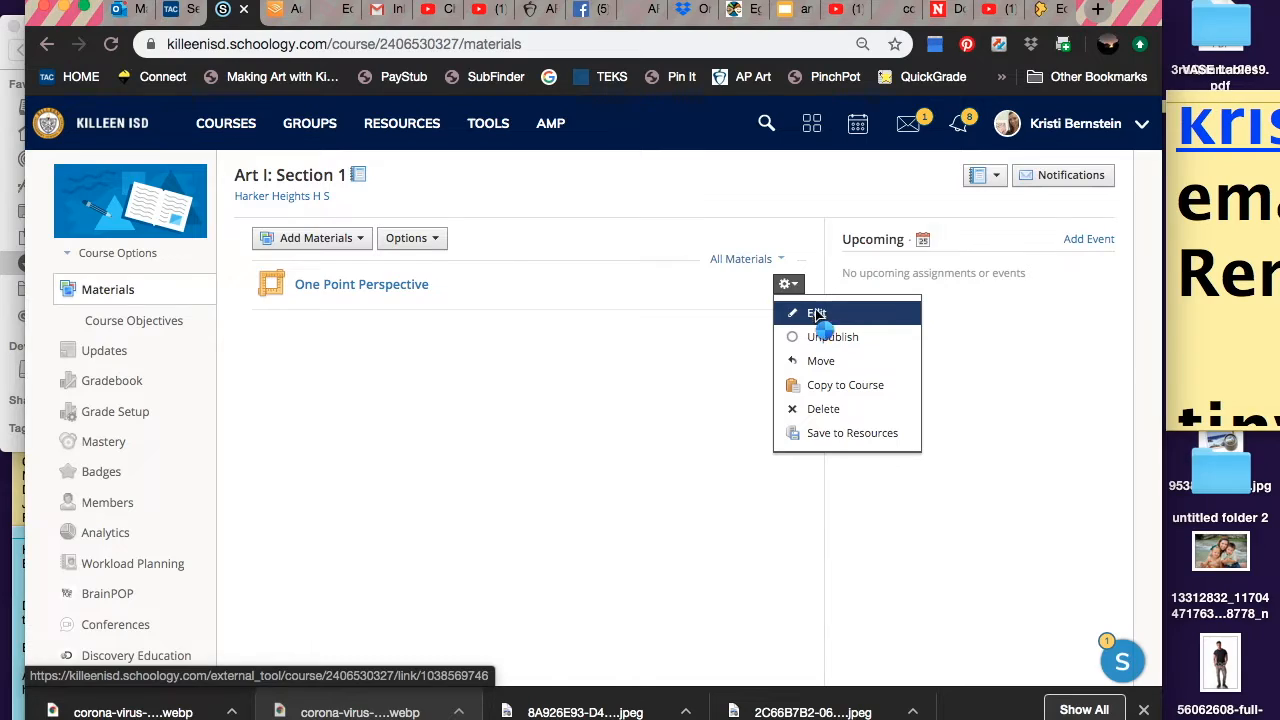
click(816, 315)
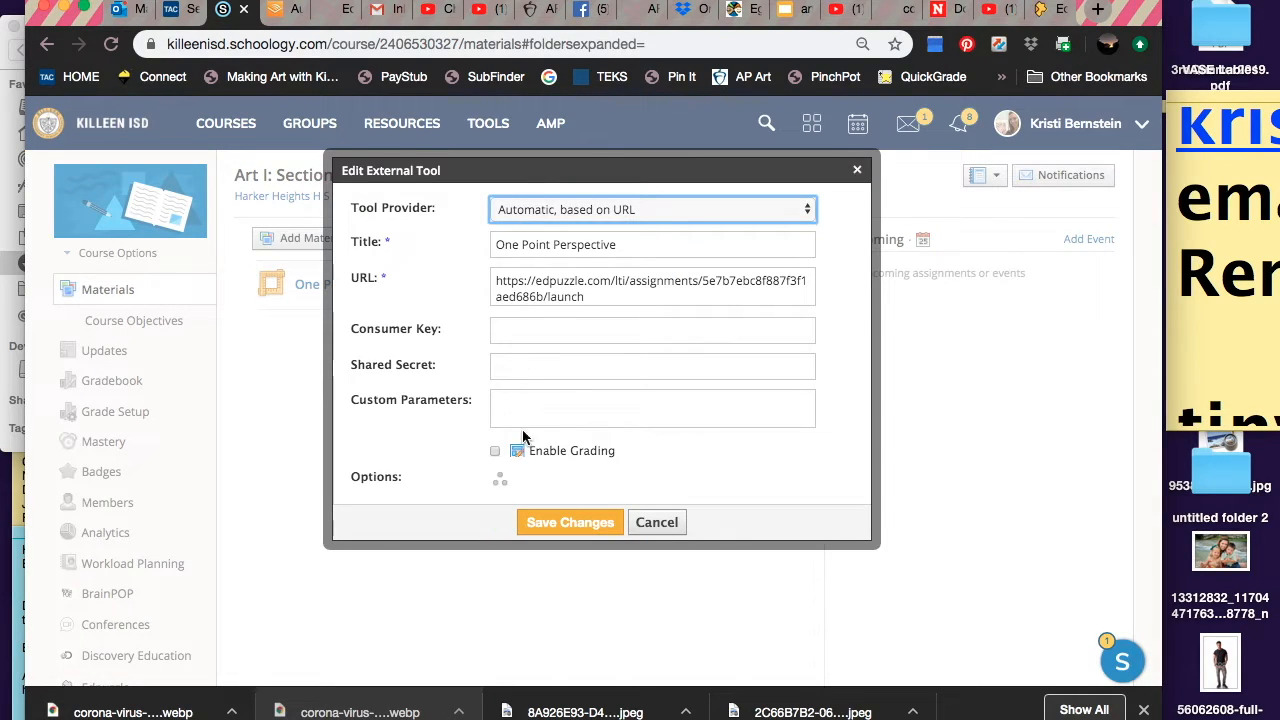
click(494, 452)
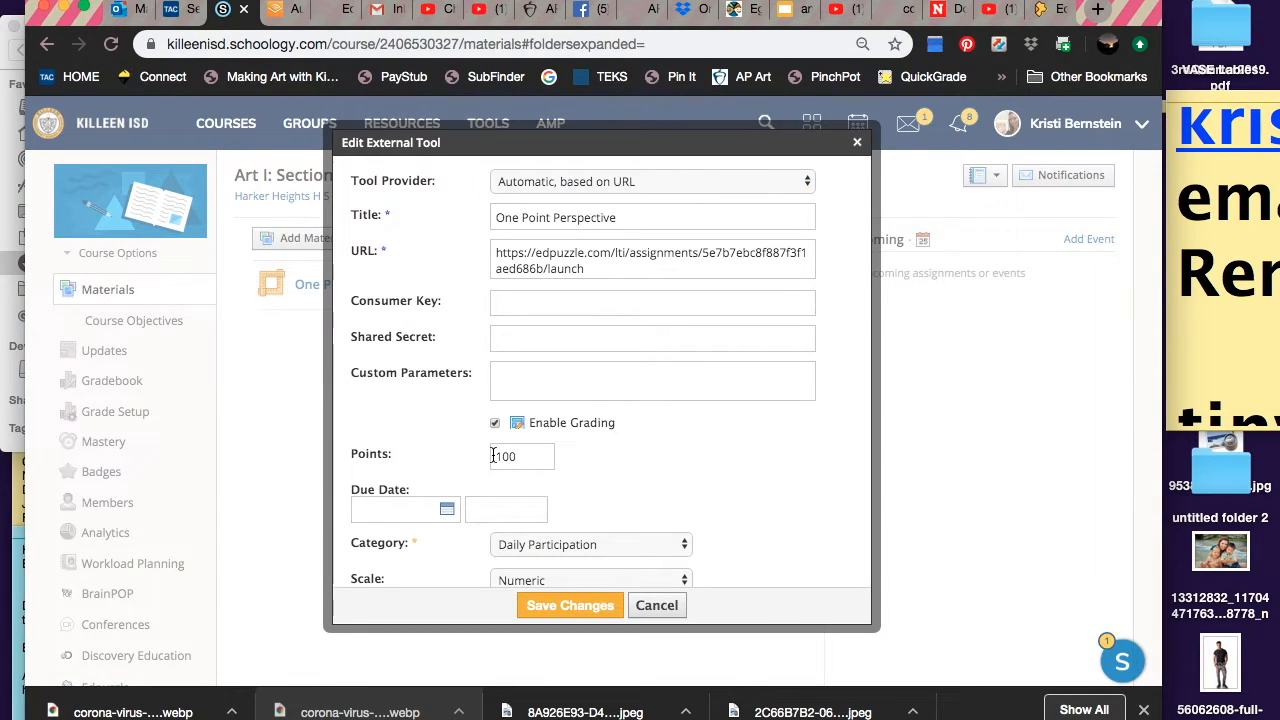
click(447, 512)
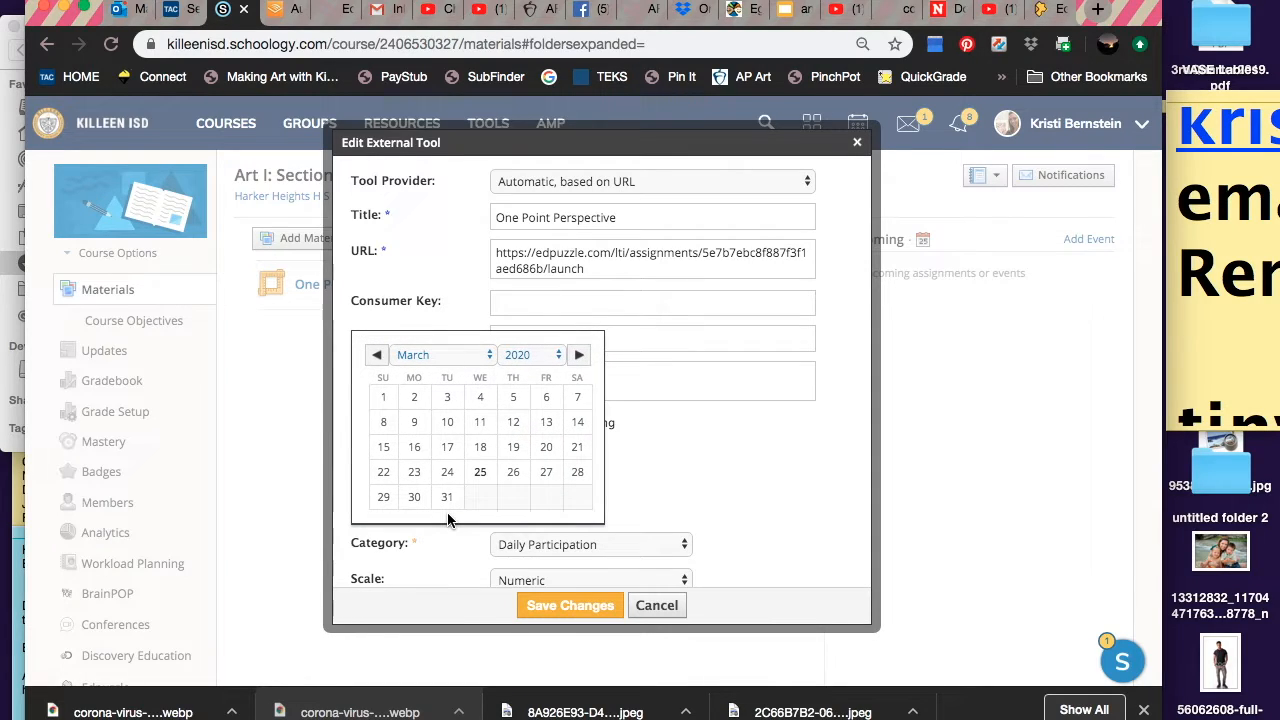
click(562, 543)
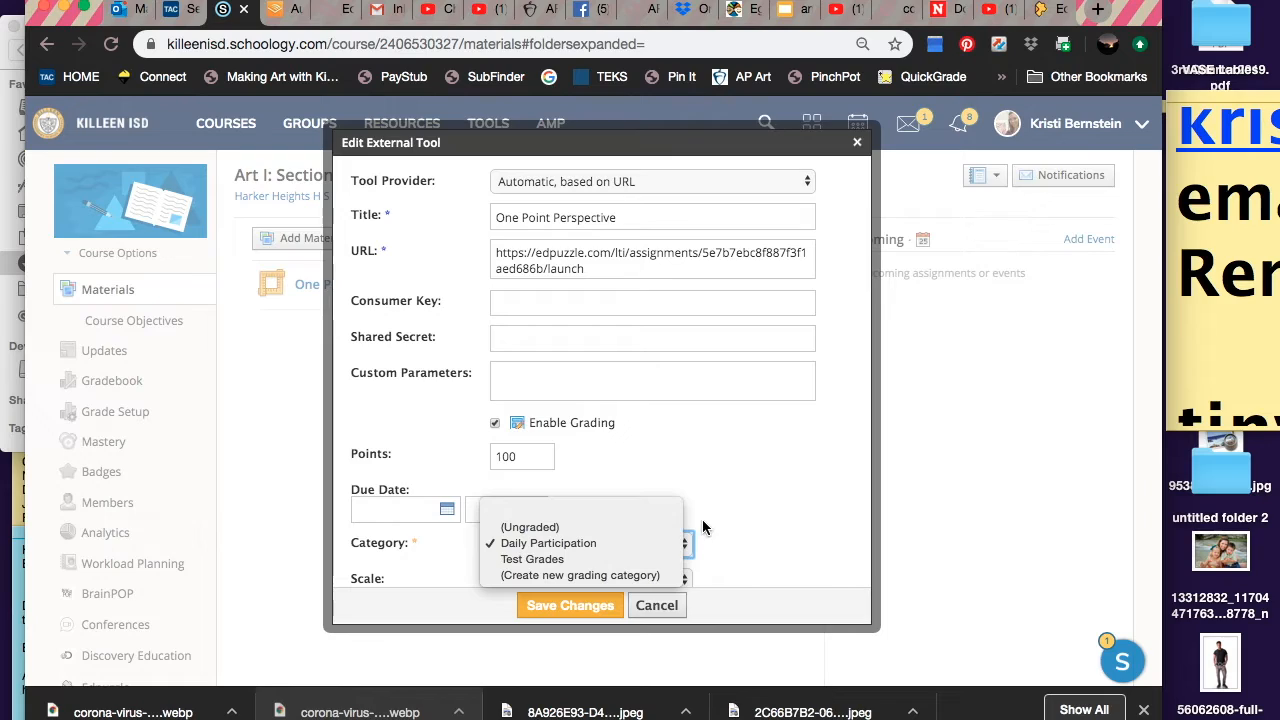
click(757, 530)
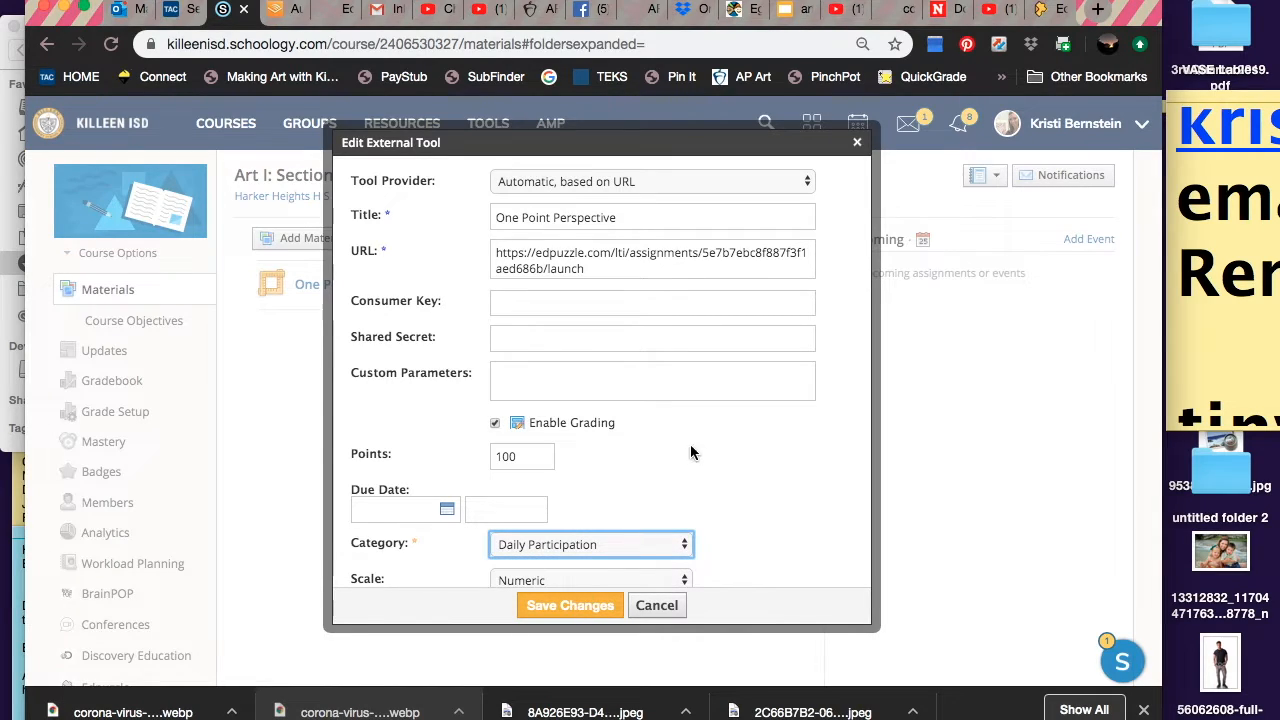
scroll(695, 443, down, 2)
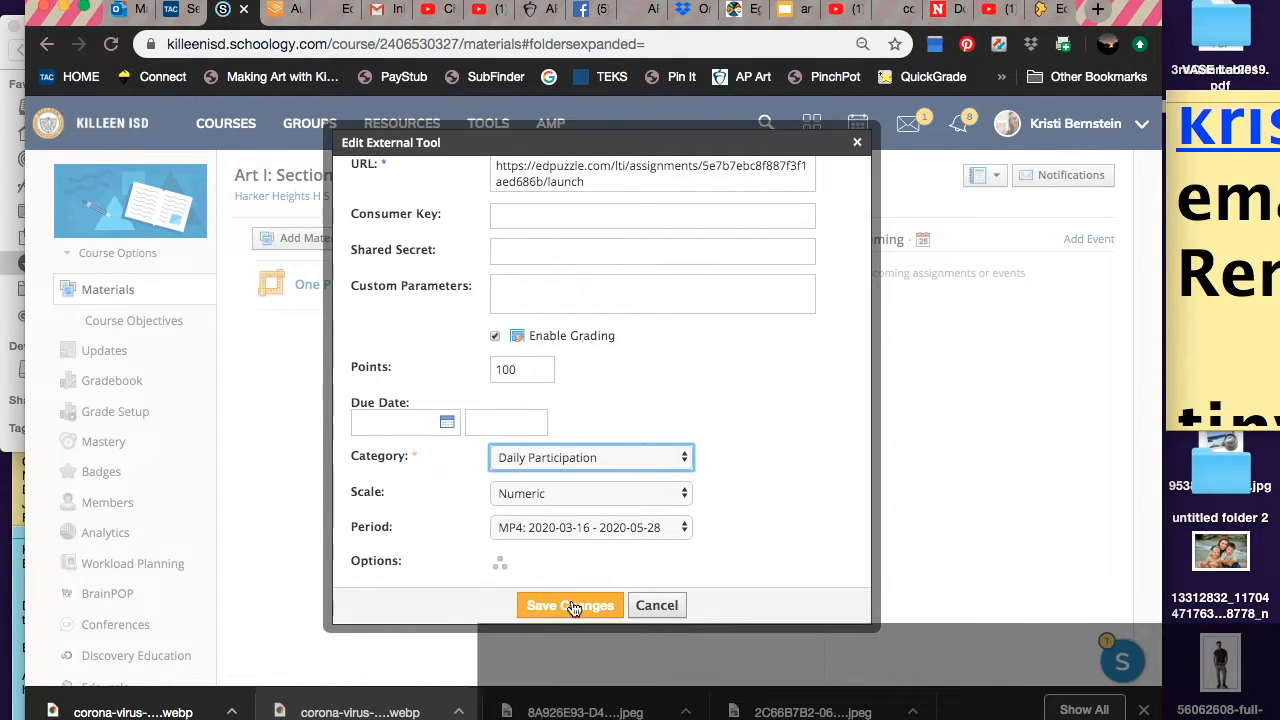
click(647, 607)
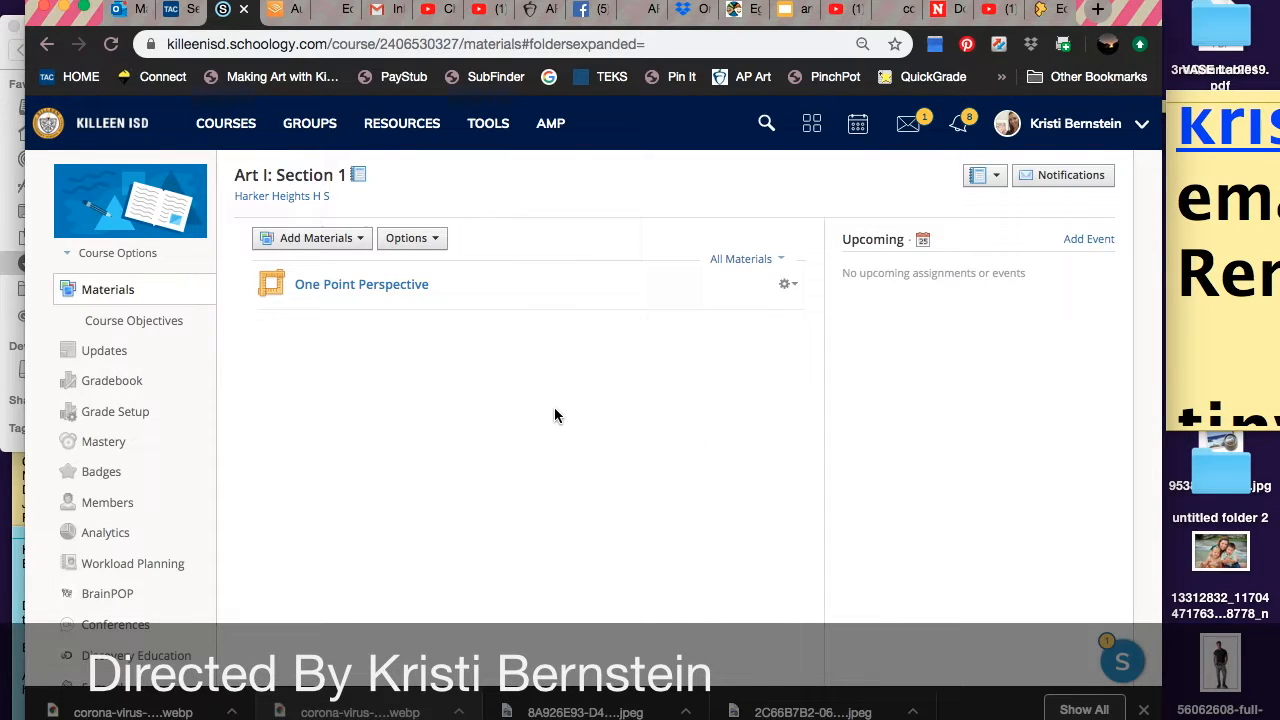